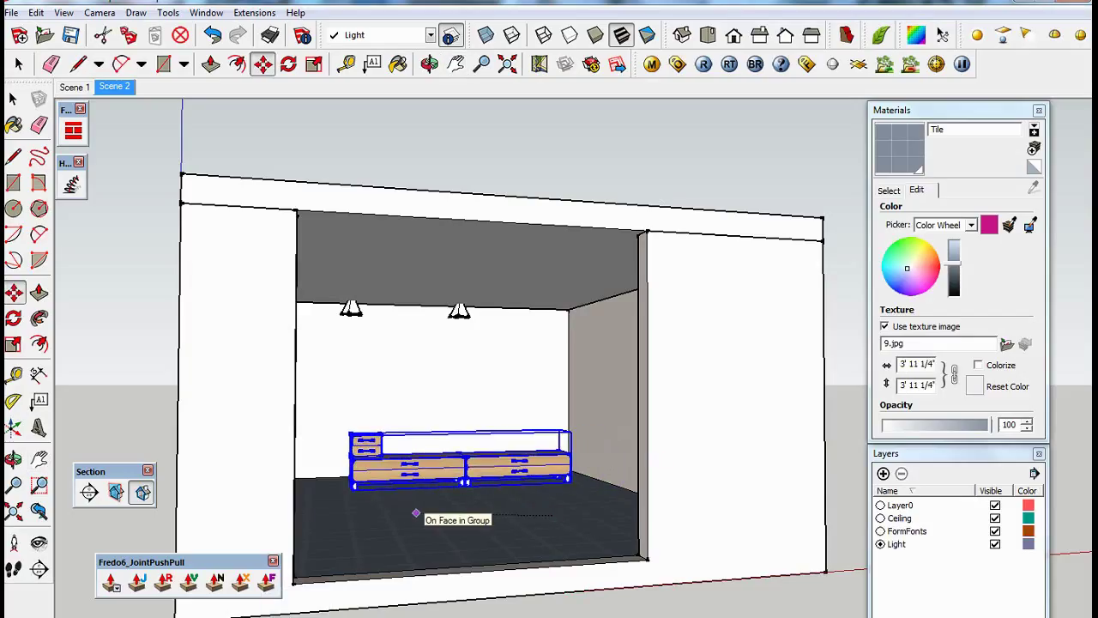
Move the drawer cabinet so it sits centred against the room's back wall.
{"action": "middle_click_drag", "start_coordinate": [441, 515], "coordinate": [480, 566]}
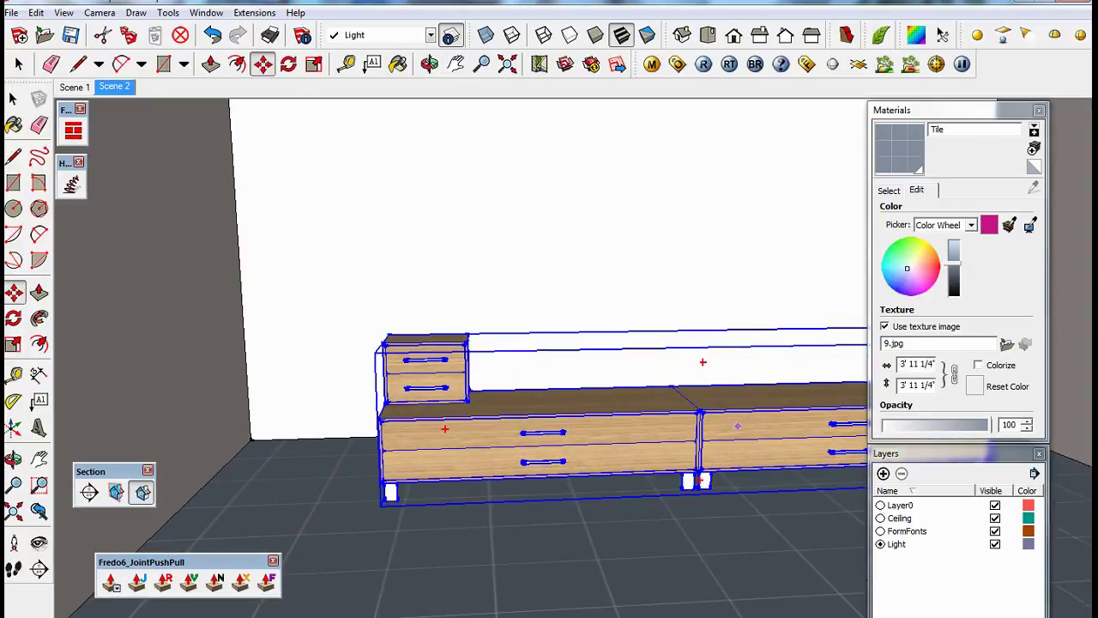
{"action": "middle_click_drag", "start_coordinate": [568, 541], "coordinate": [514, 480], "text": "shift"}
{"action": "middle_click_drag", "start_coordinate": [601, 480], "coordinate": [672, 518], "text": "shift"}
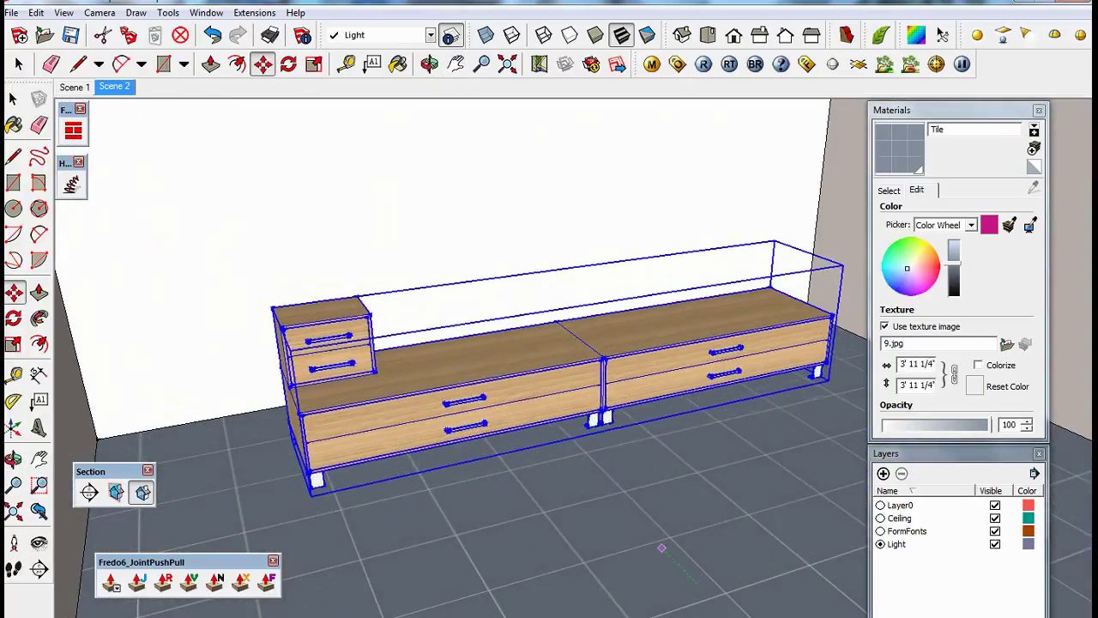
Return to the Scene 2 front view and bring up the Light&Lamb lamp models folder.
{"action": "left_click", "coordinate": [114, 86]}
{"action": "left_click", "coordinate": [19, 63]}
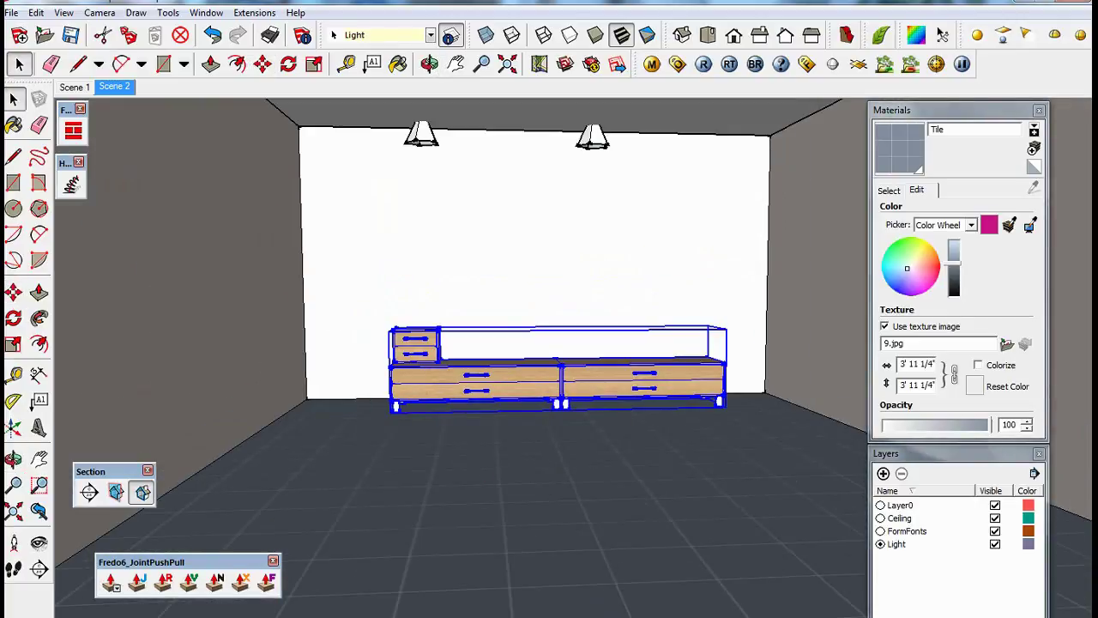
{"action": "left_click", "coordinate": [262, 570]}
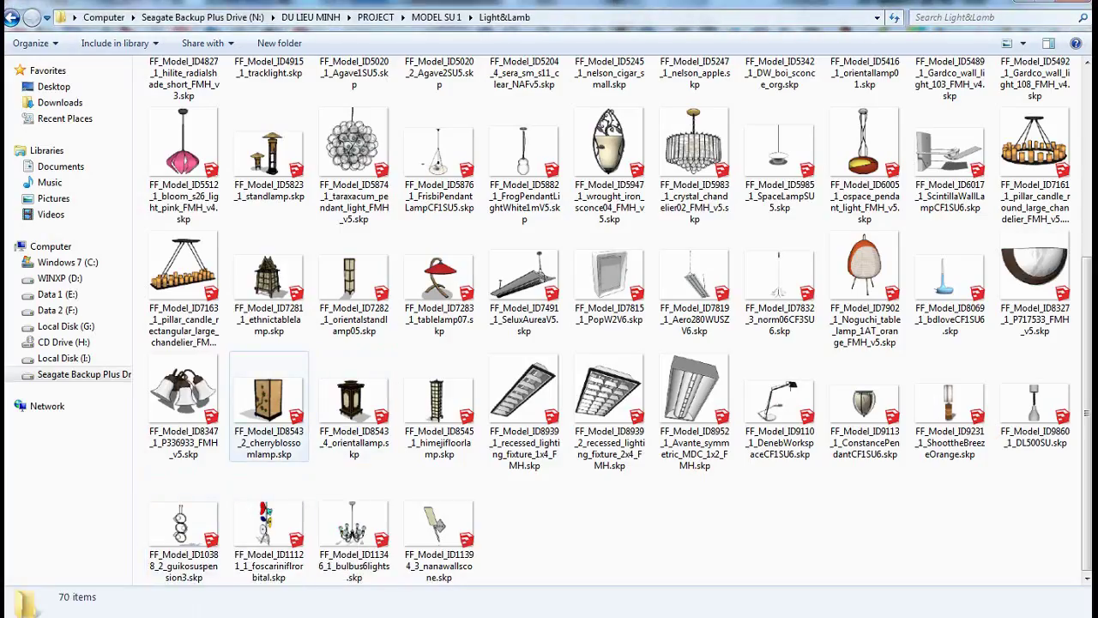
Drag cherryblossomlamp.skp and himejifloorlamp.skp from Explorer onto the cabinet in the room.
{"action": "left_click", "coordinate": [268, 399]}
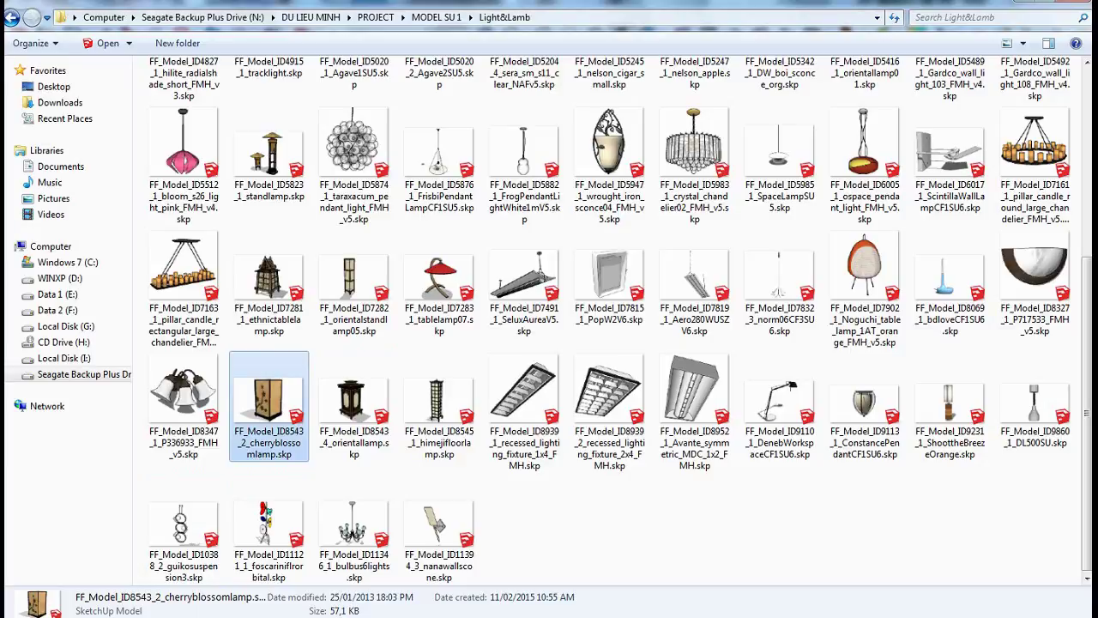
{"action": "left_click_drag", "start_coordinate": [269, 398], "coordinate": [505, 348]}
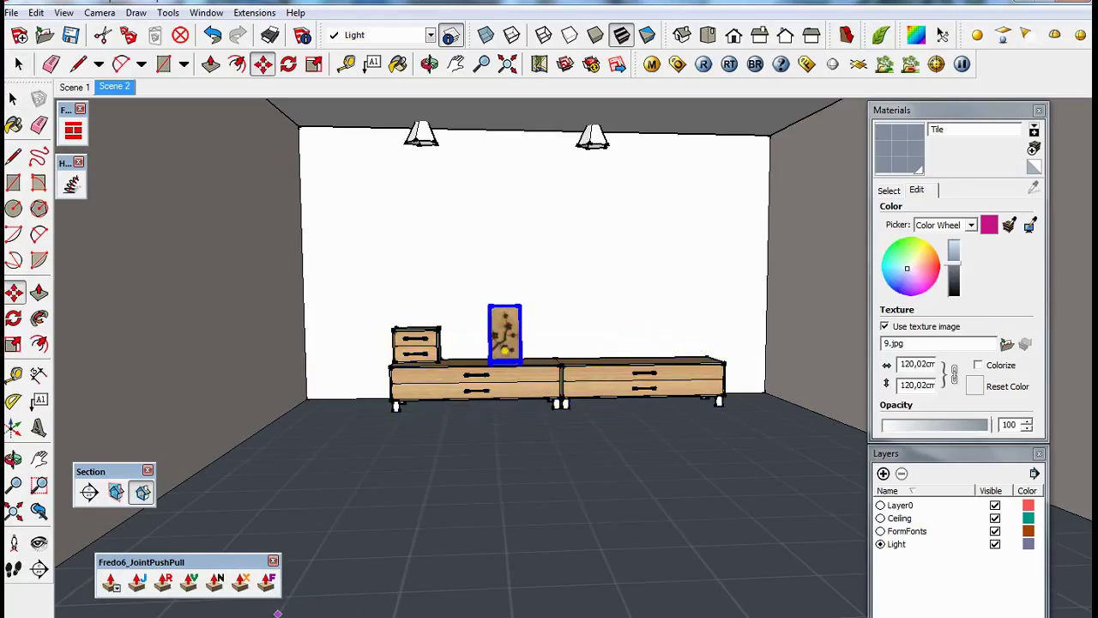
{"action": "mouse_move", "coordinate": [277, 612]}
{"action": "left_click", "coordinate": [263, 557]}
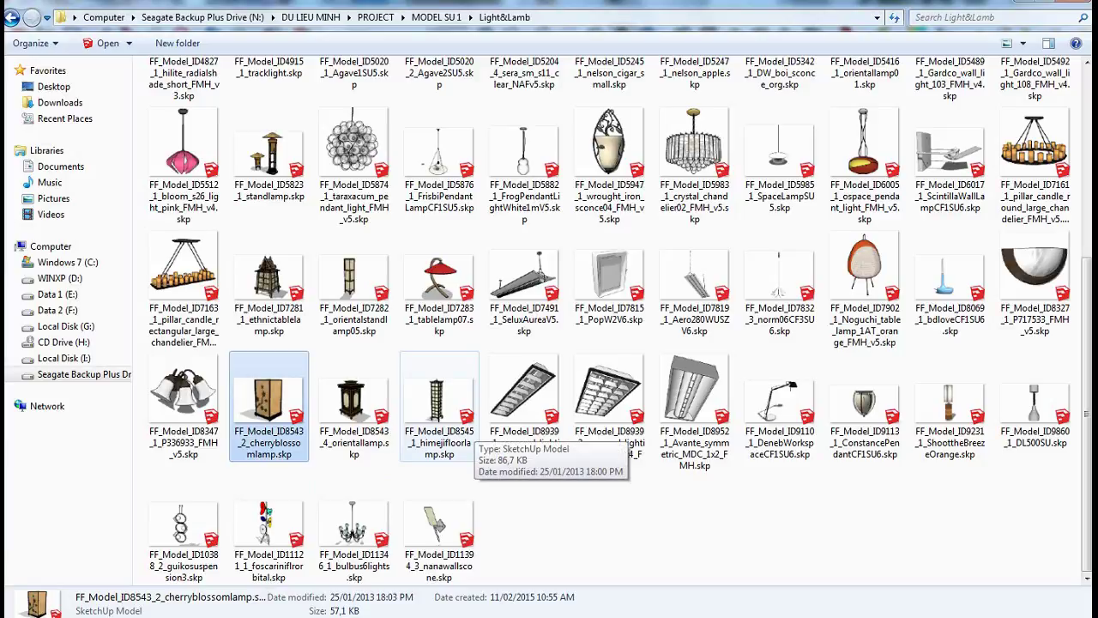
{"action": "left_click_drag", "start_coordinate": [467, 428], "coordinate": [588, 362]}
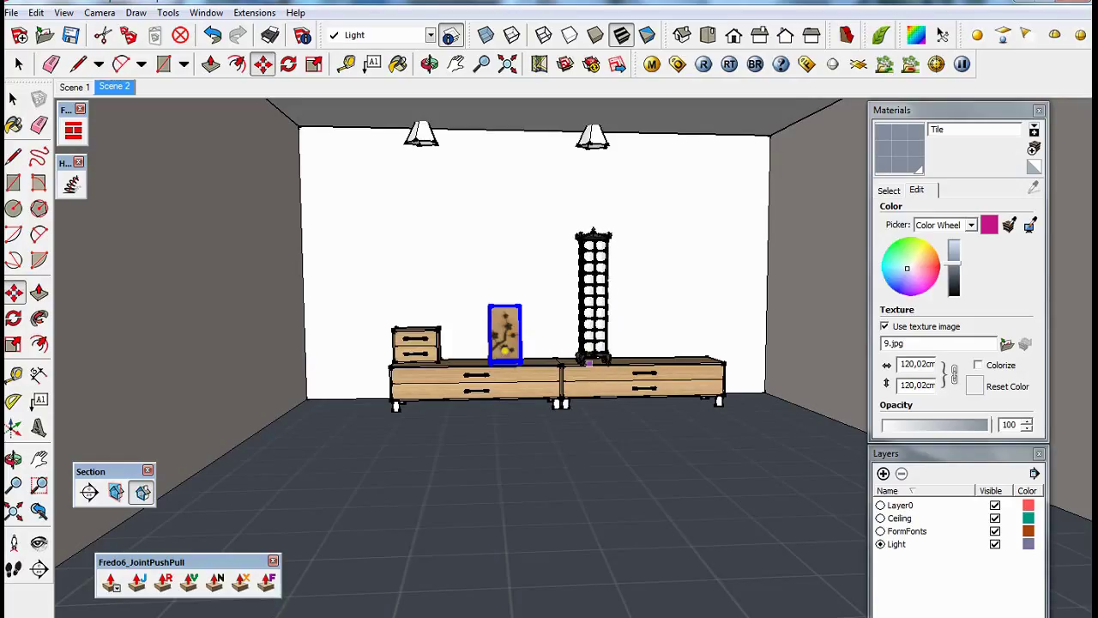
{"action": "left_click", "coordinate": [589, 363]}
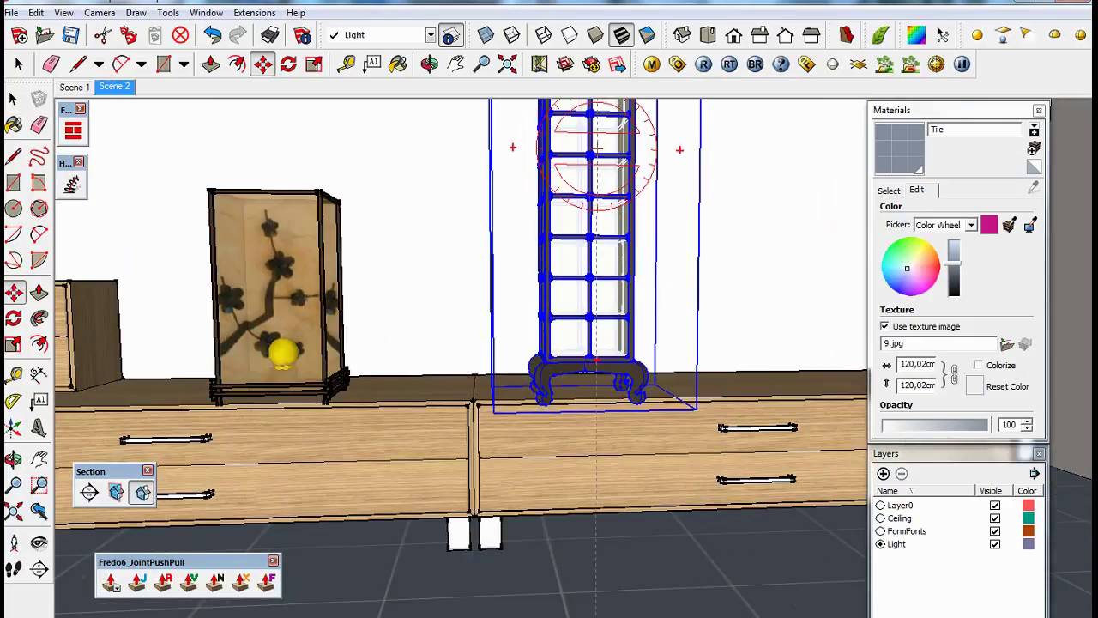
Select the cherry blossom lamp, view the cabinet head-on, and open the V-Ray material editor.
{"action": "scroll", "coordinate": [589, 363], "scroll_direction": "up", "scroll_amount": 10}
{"action": "scroll", "coordinate": [503, 396], "scroll_direction": "down", "scroll_amount": 1}
{"action": "key", "text": "space"}
{"action": "left_click", "coordinate": [257, 343]}
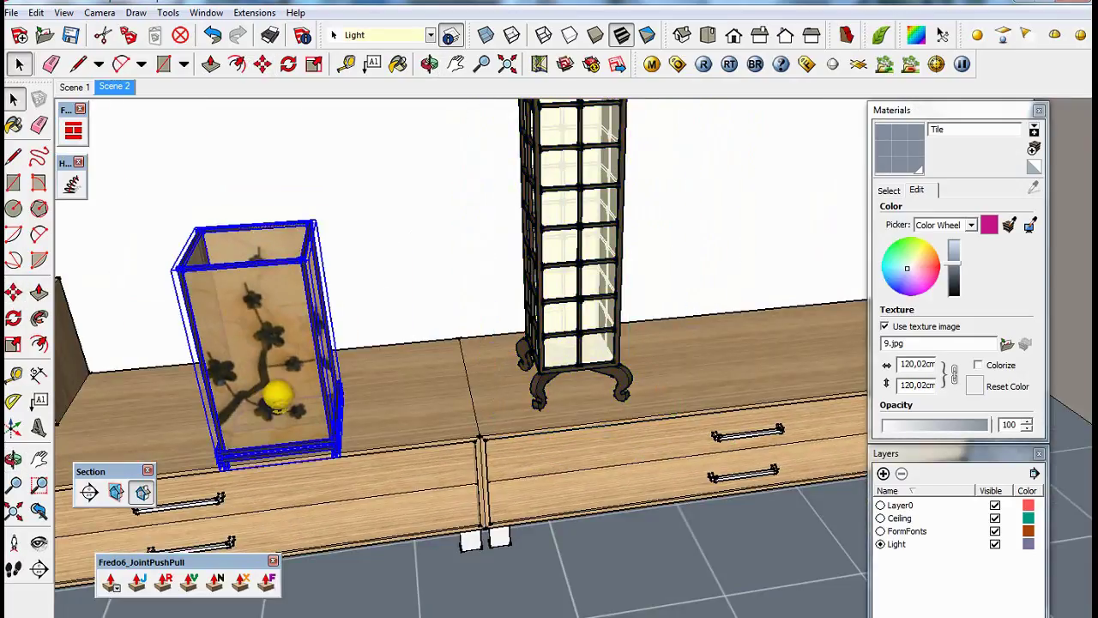
{"action": "key", "text": "m"}
{"action": "middle_click_drag", "start_coordinate": [403, 300], "coordinate": [461, 295]}
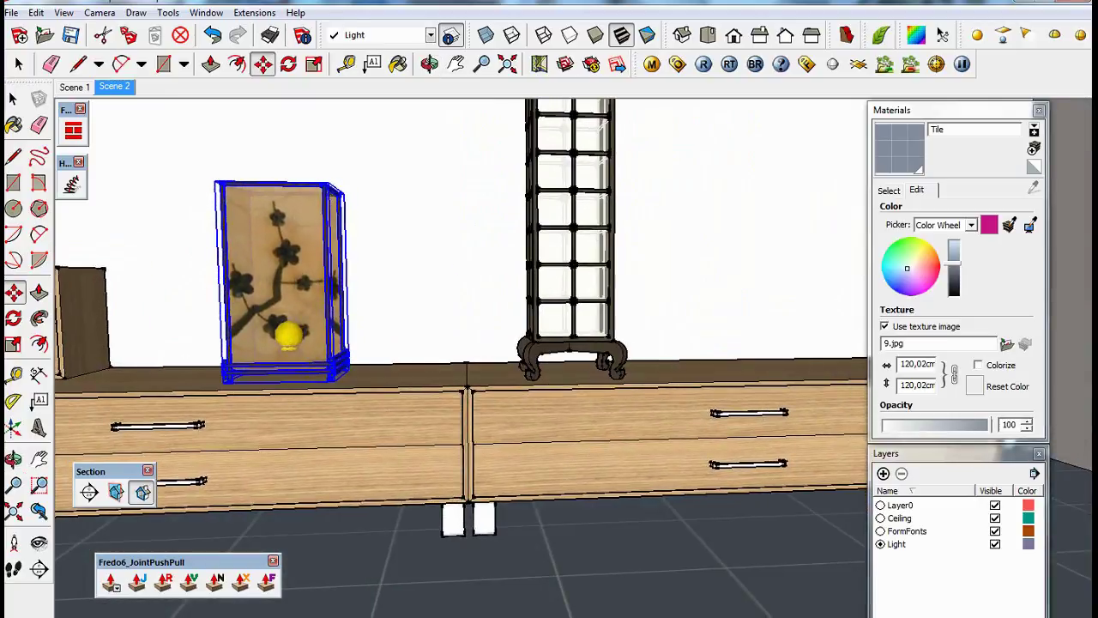
{"action": "scroll", "coordinate": [461, 295], "scroll_direction": "down", "scroll_amount": 5}
{"action": "scroll", "coordinate": [461, 295], "scroll_direction": "down", "scroll_amount": 2}
{"action": "key", "text": "h"}
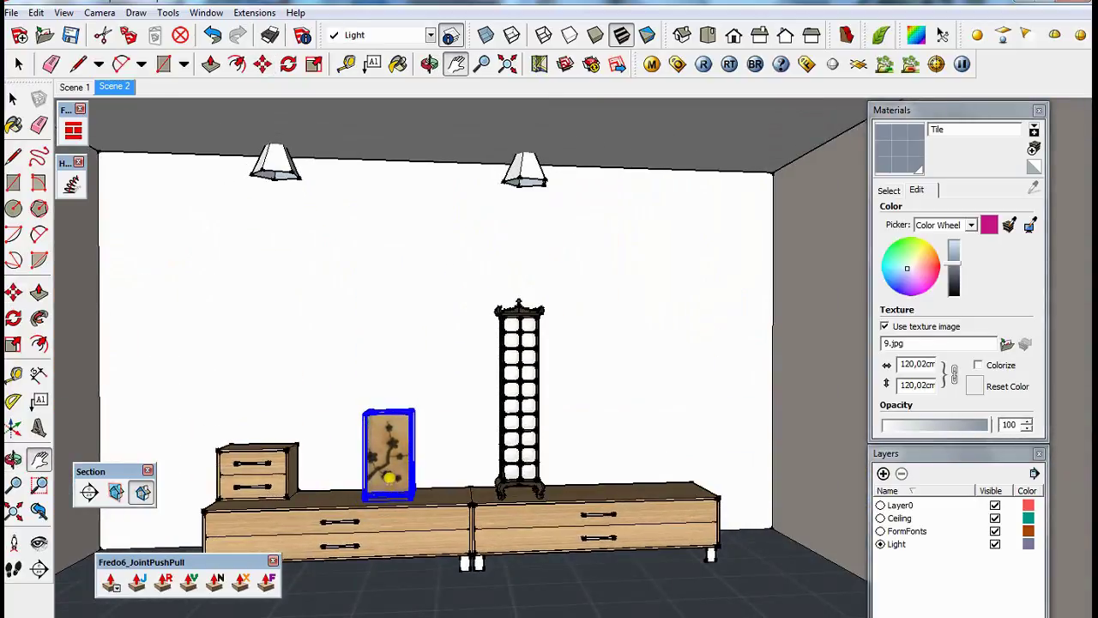
{"action": "left_click", "coordinate": [652, 63]}
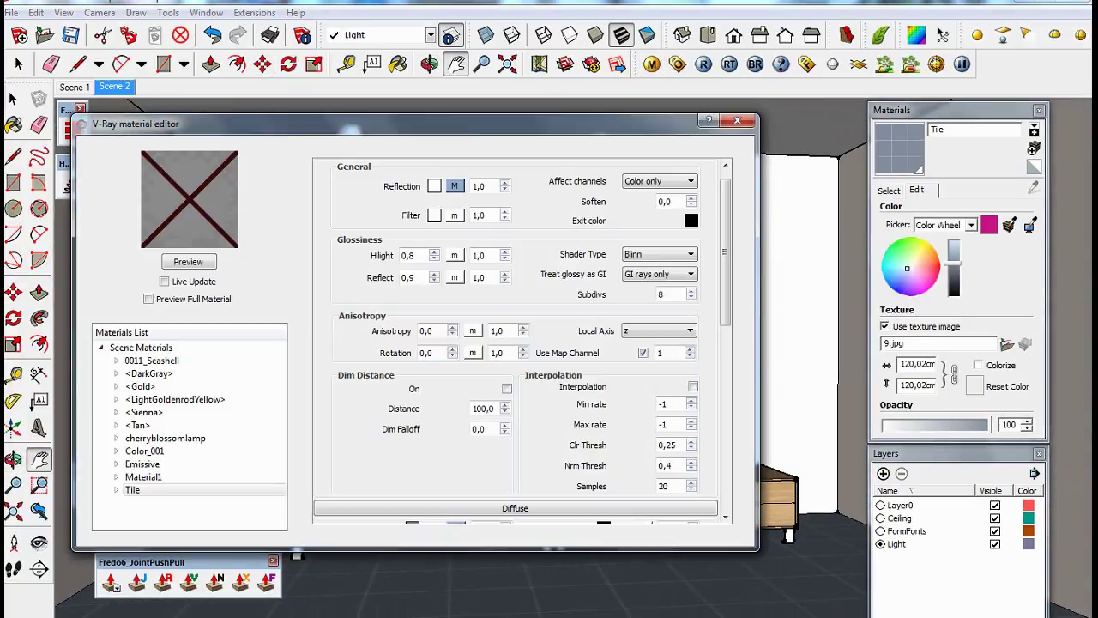
Create a new two-sided V-Ray scene material named Lampshade2sided.
{"action": "right_click", "coordinate": [184, 348]}
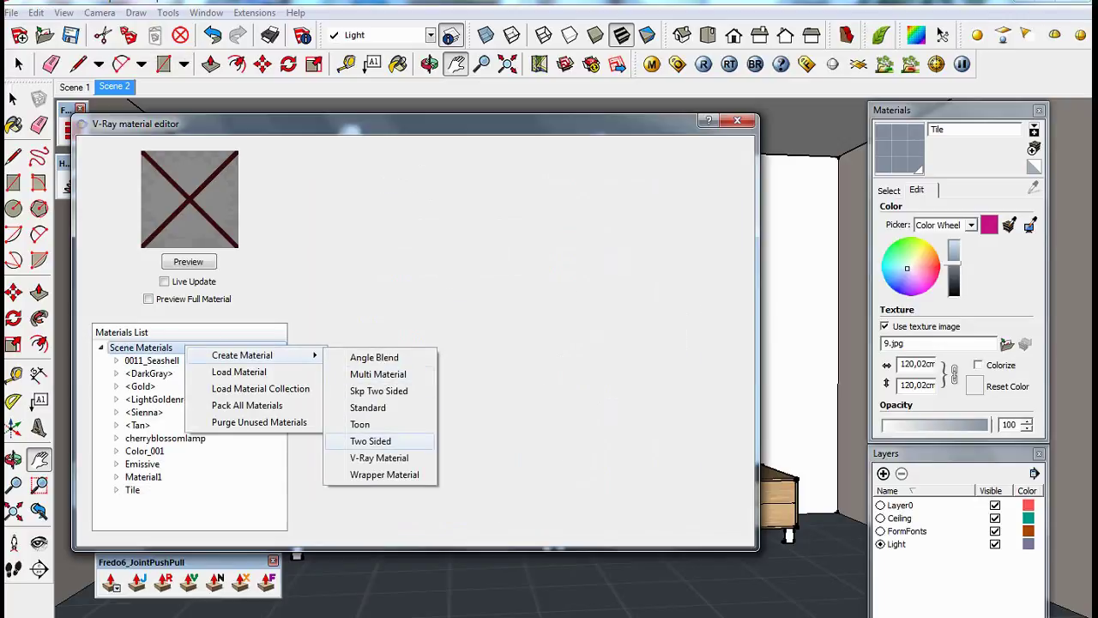
{"action": "left_click", "coordinate": [369, 441]}
{"action": "type", "text": "L"}
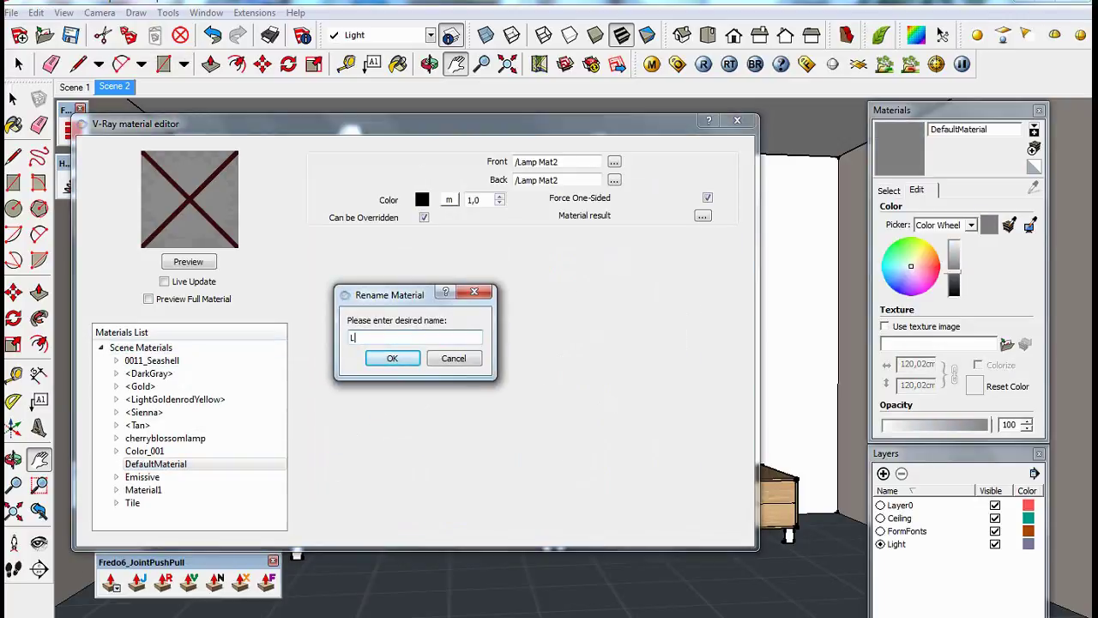
{"action": "type", "text": "ampshade"}
{"action": "type", "text": "2"}
{"action": "type", "text": "sided"}
{"action": "left_click", "coordinate": [972, 617]}
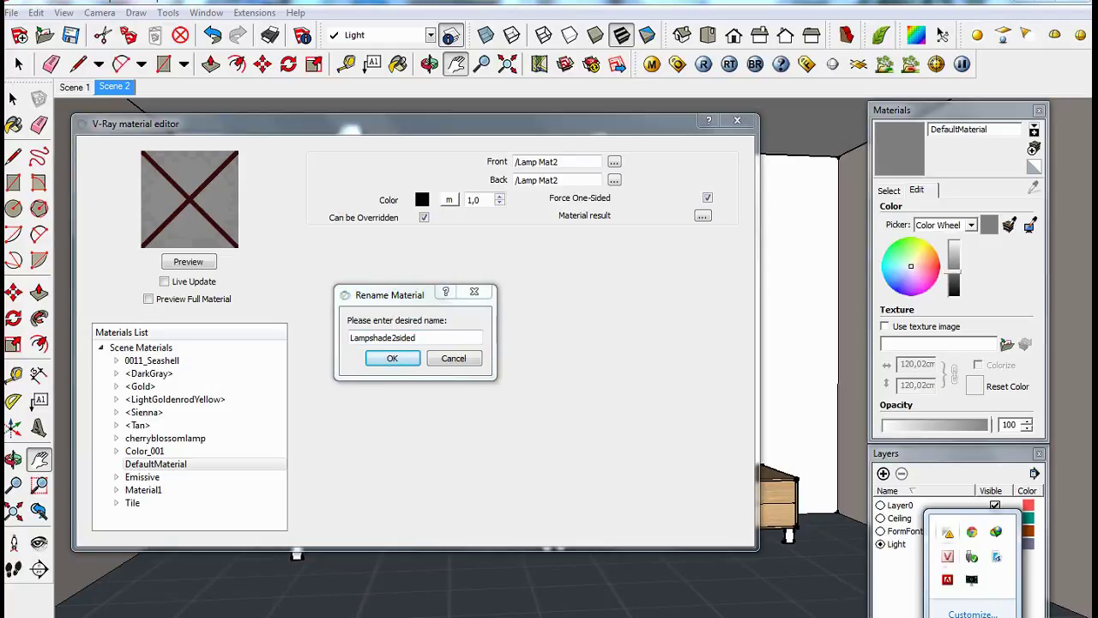
{"action": "key", "text": "Return"}
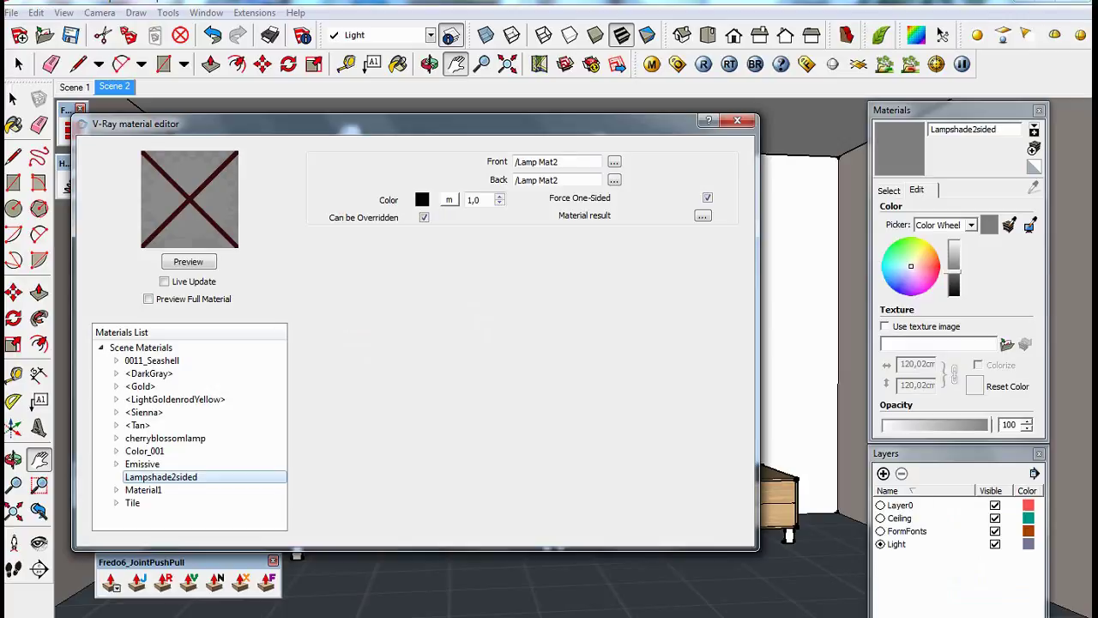
Set Lampshade2sided's colour to mid grey RGB 125, 125, 125.
{"action": "left_click", "coordinate": [421, 199]}
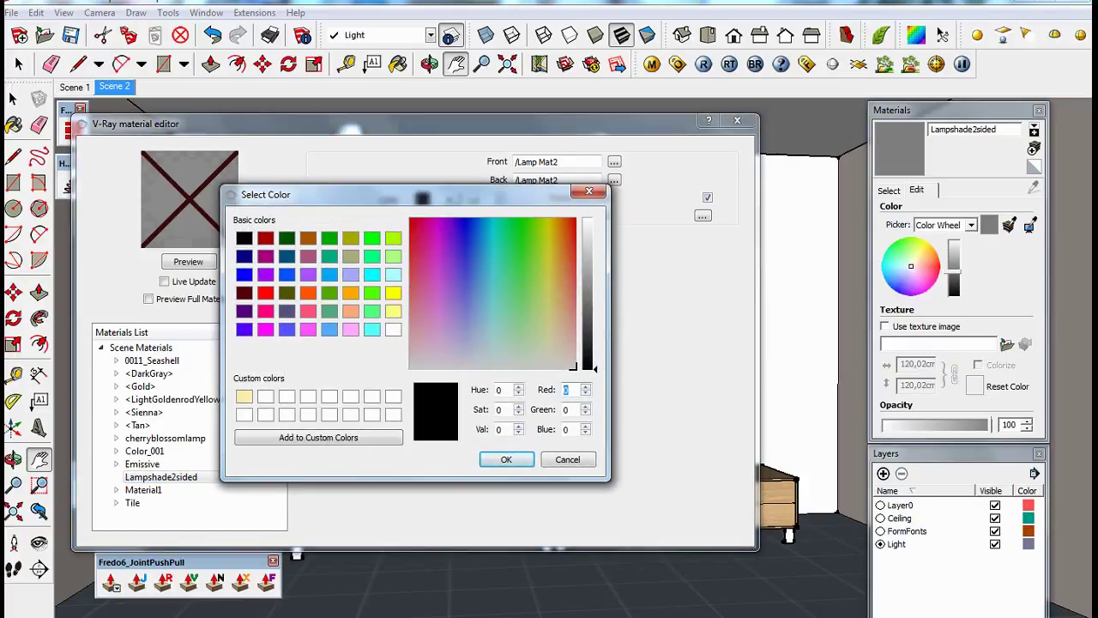
{"action": "type", "text": "125"}
{"action": "key", "text": "Tab"}
{"action": "type", "text": "125"}
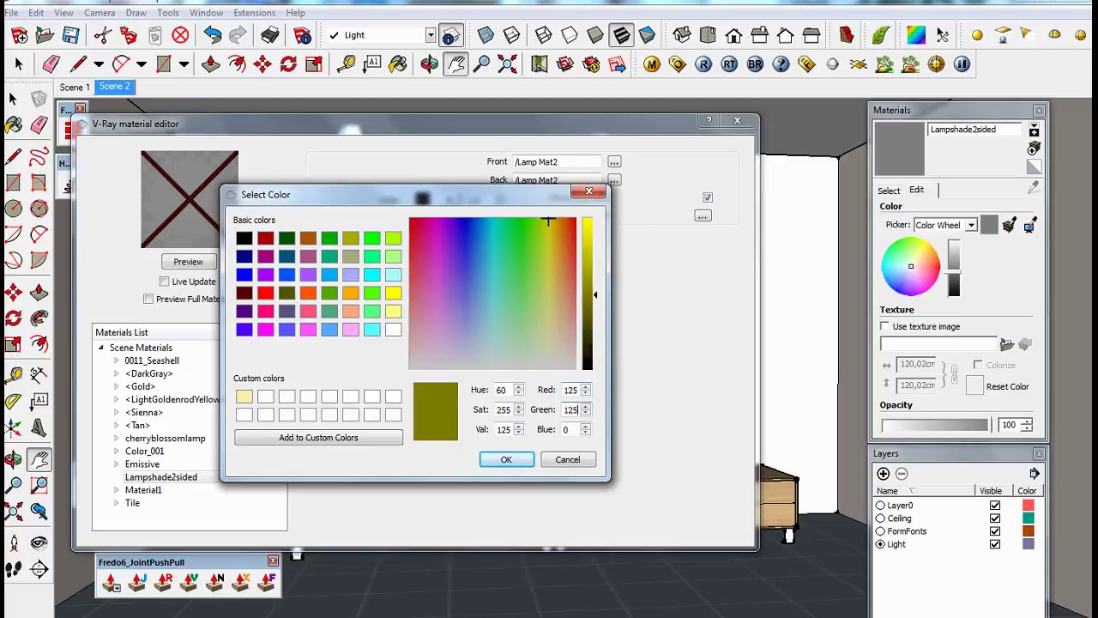
{"action": "key", "text": "Tab"}
{"action": "type", "text": "125"}
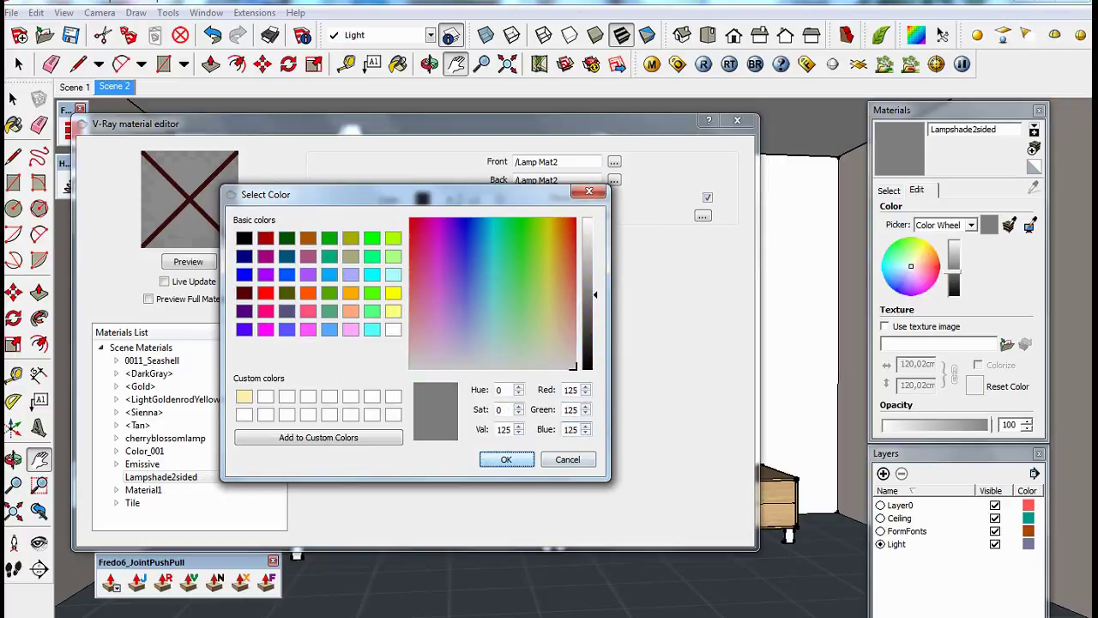
{"action": "key", "text": "Return"}
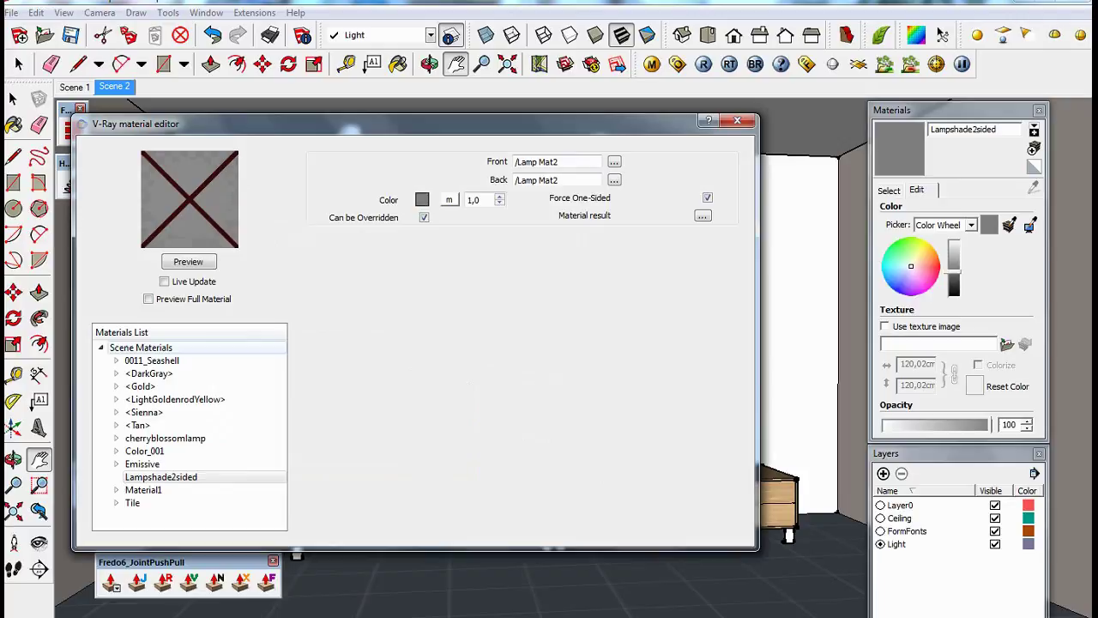
{"action": "right_click", "coordinate": [157, 347]}
Create another new material and name it LampMat1.
{"action": "key", "text": "Escape"}
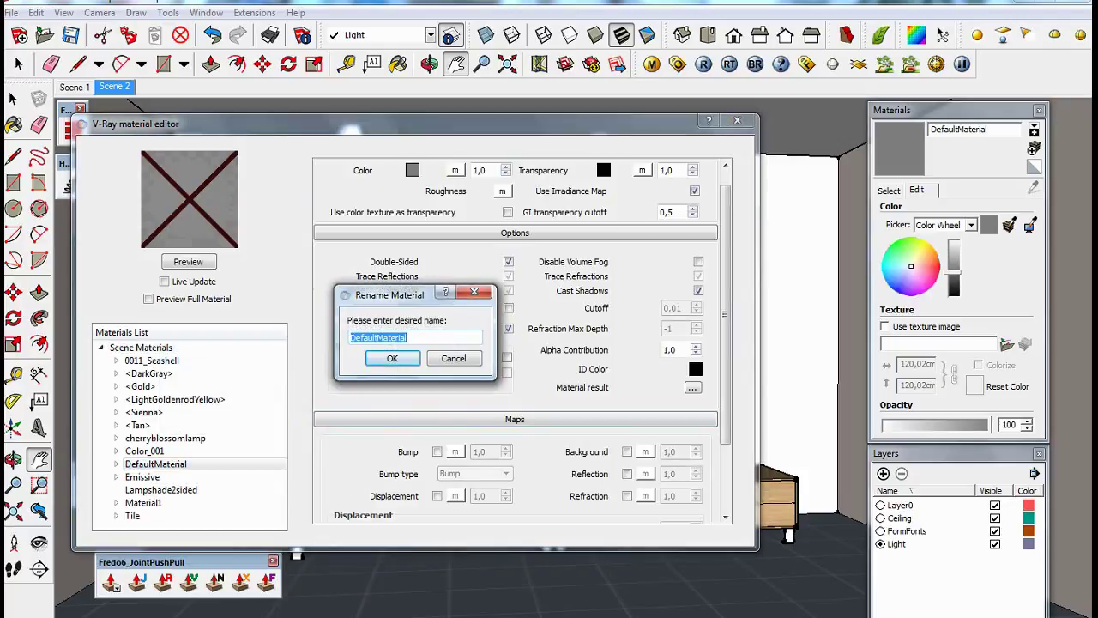
{"action": "type", "text": "LampM"}
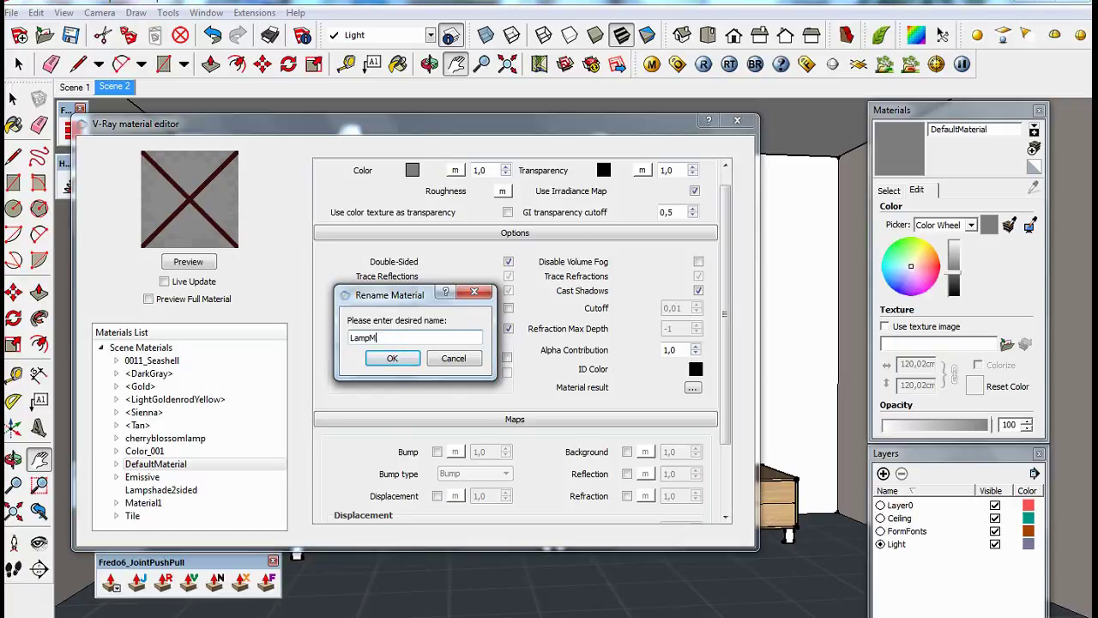
{"action": "type", "text": "at1"}
{"action": "key", "text": "Return"}
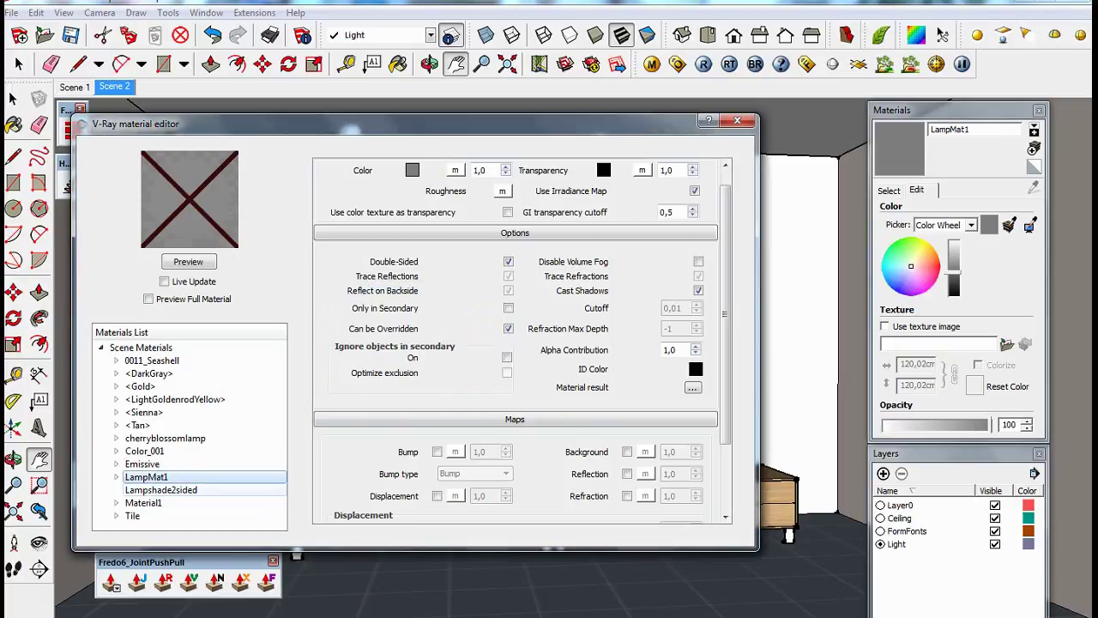
{"action": "scroll", "coordinate": [514, 418], "scroll_direction": "up", "scroll_amount": 1}
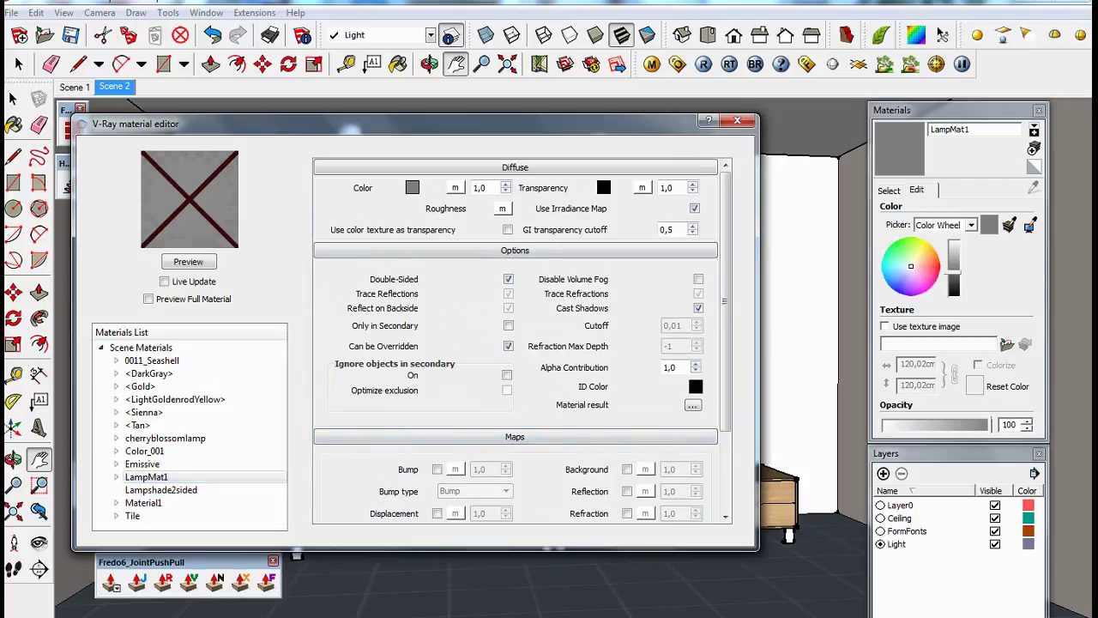
Load red-fabric-texture from N: > MODEL 4 BLOG > TEXTURES > LAMPSHADE as LampMat1's diffuse image.
{"action": "left_click", "coordinate": [1006, 343]}
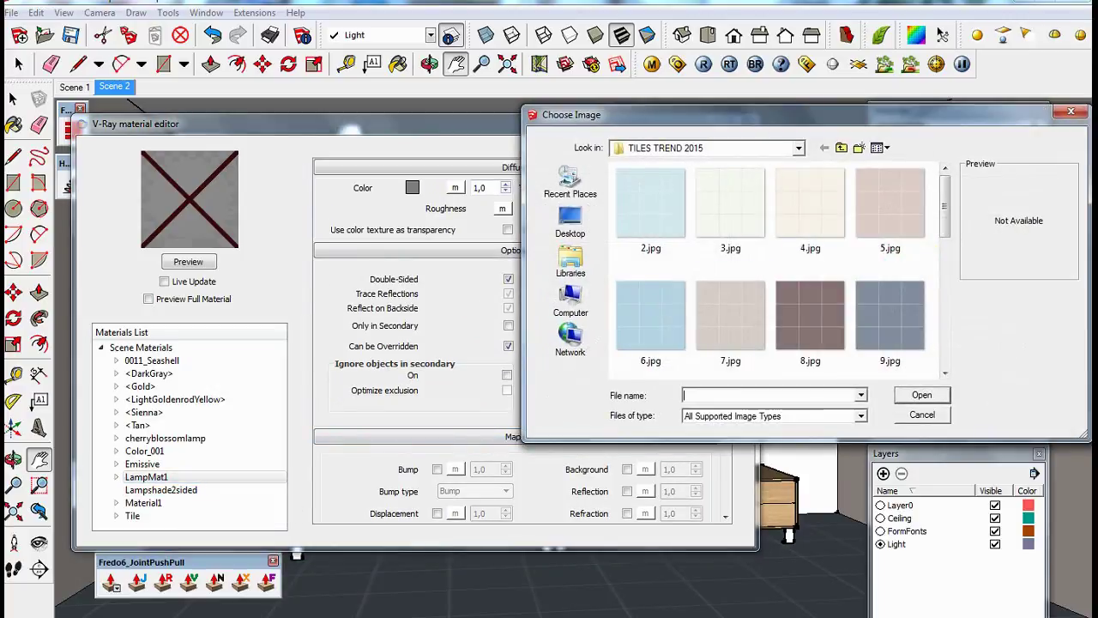
{"action": "left_click", "coordinate": [797, 147]}
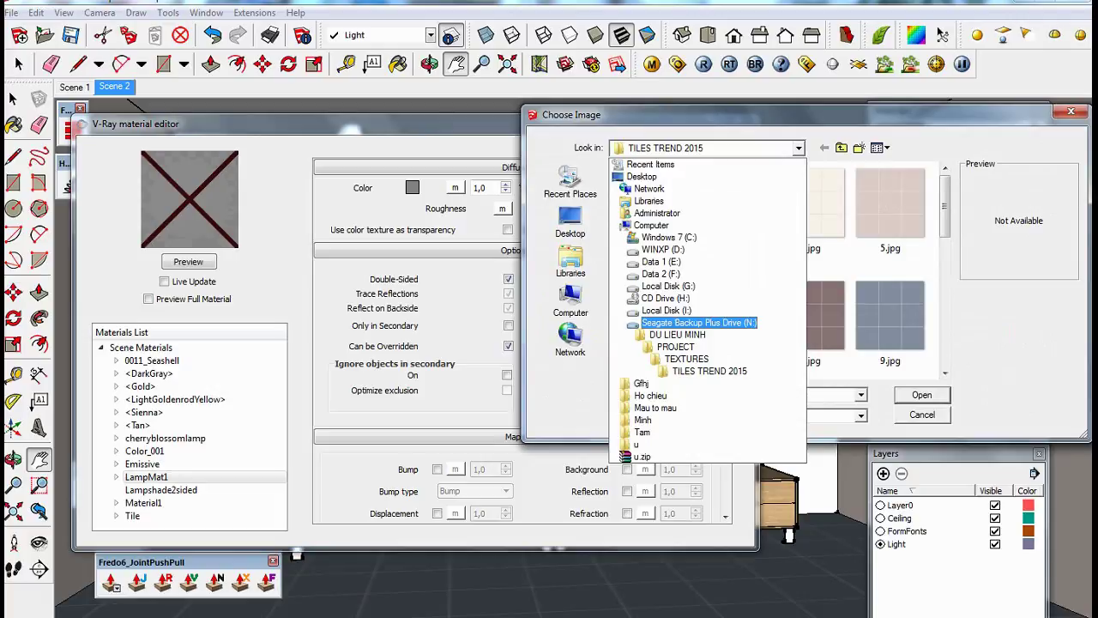
{"action": "left_click", "coordinate": [699, 322]}
{"action": "double_click", "coordinate": [661, 257]}
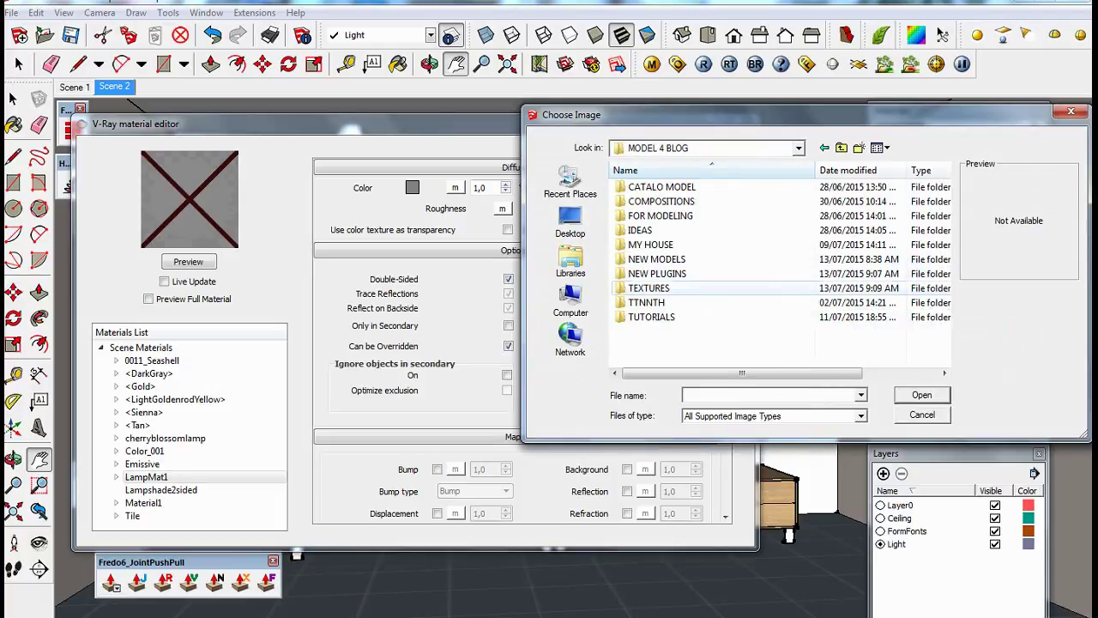
{"action": "double_click", "coordinate": [649, 287]}
{"action": "double_click", "coordinate": [730, 210]}
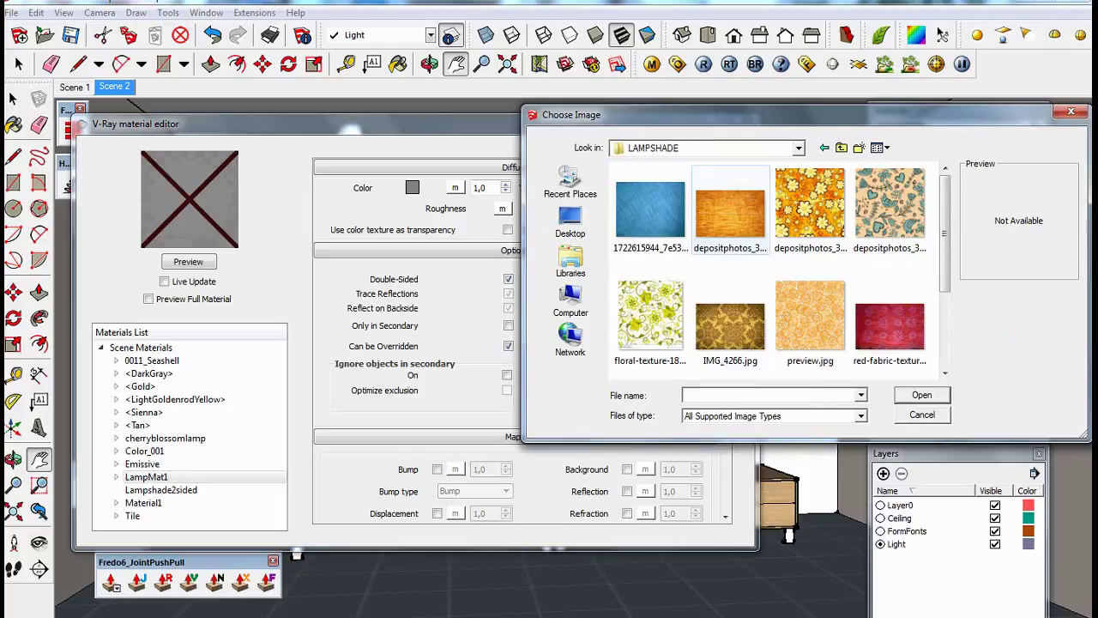
{"action": "left_click", "coordinate": [650, 317]}
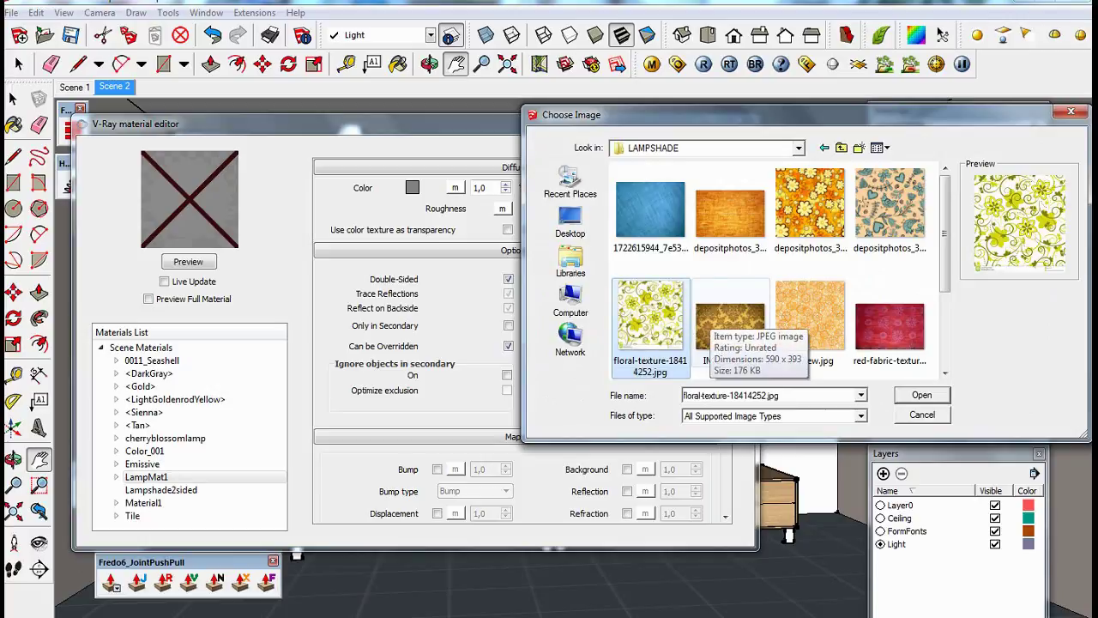
{"action": "left_click", "coordinate": [729, 324]}
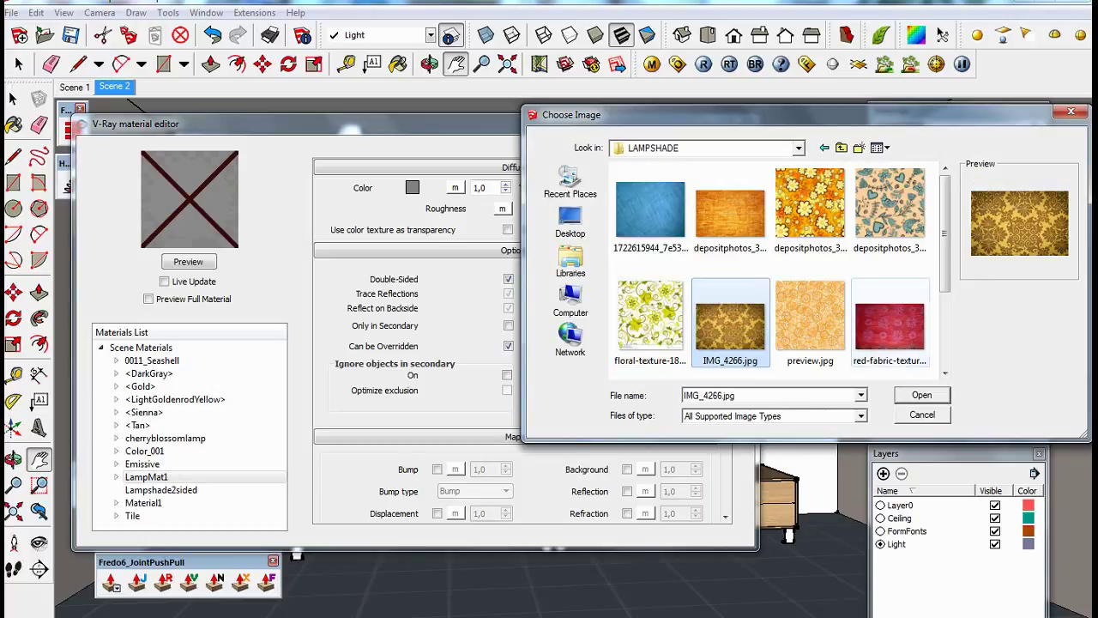
{"action": "left_click", "coordinate": [890, 326]}
{"action": "left_click", "coordinate": [921, 394]}
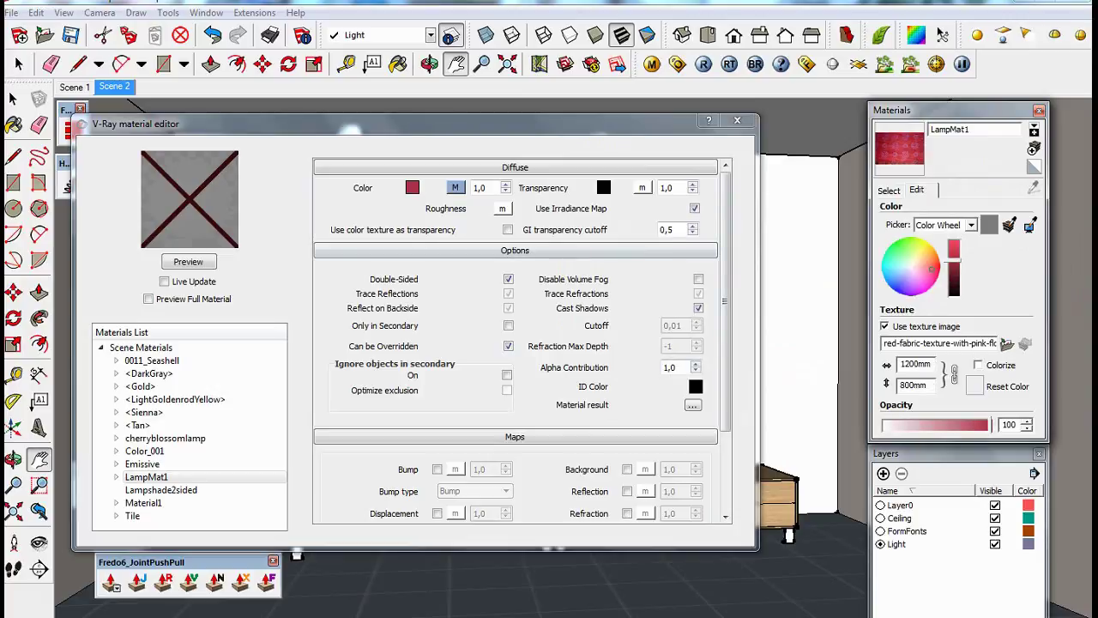
Add a Reflection layer to LampMat1 with Hilight glossiness 0,8 and Reflect glossiness 0,9.
{"action": "right_click", "coordinate": [146, 477]}
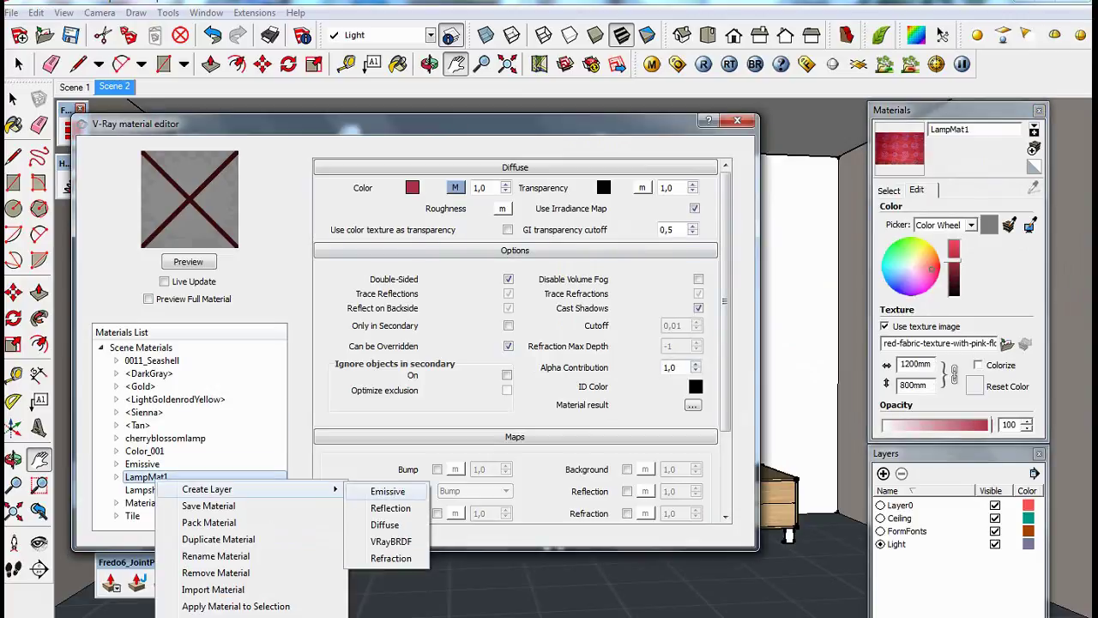
{"action": "left_click", "coordinate": [395, 507]}
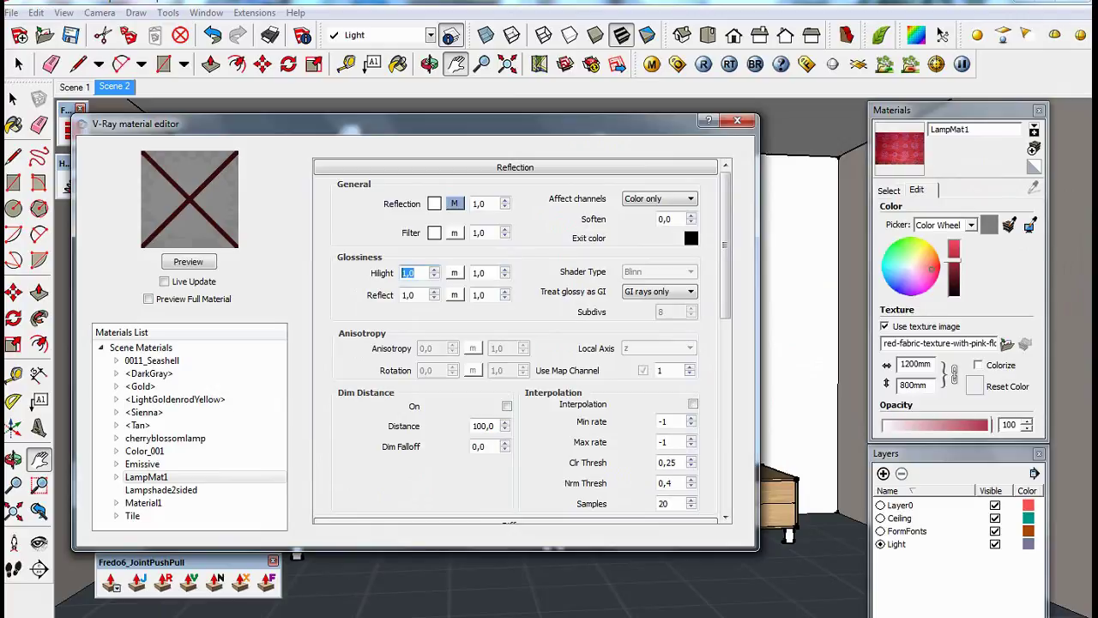
{"action": "type", "text": ",8"}
{"action": "key", "text": "Tab"}
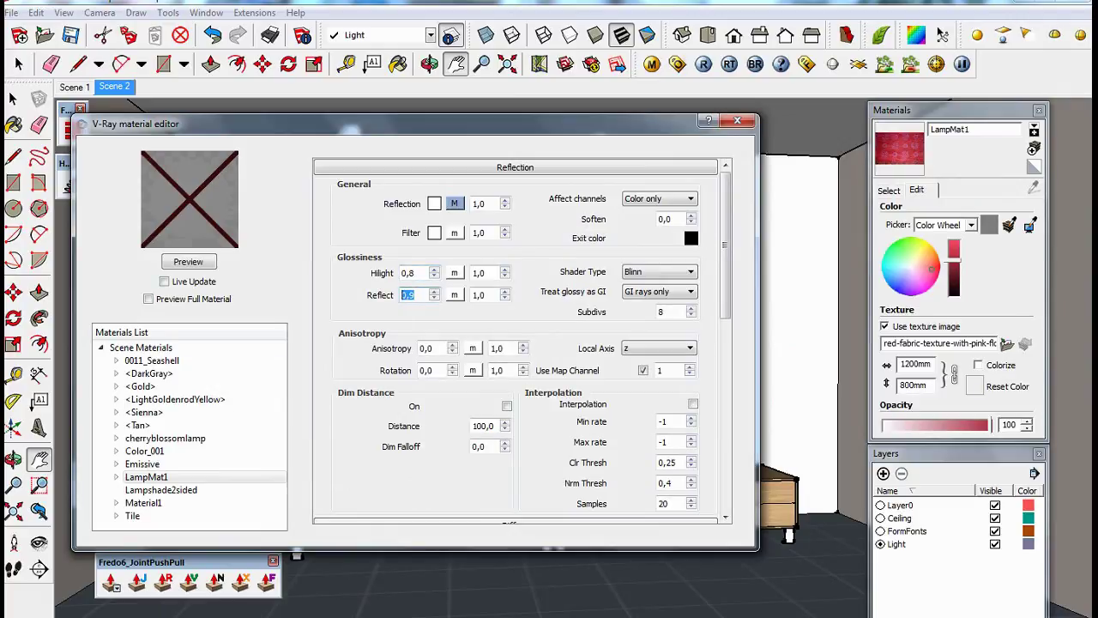
{"action": "key", "text": "Return"}
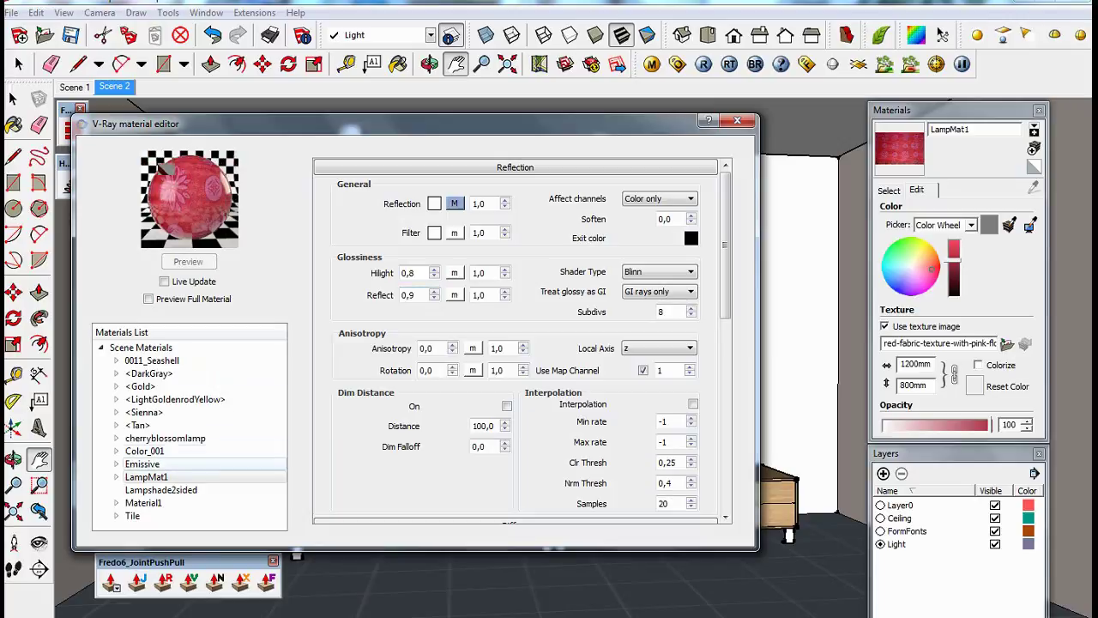
{"action": "left_click", "coordinate": [161, 489]}
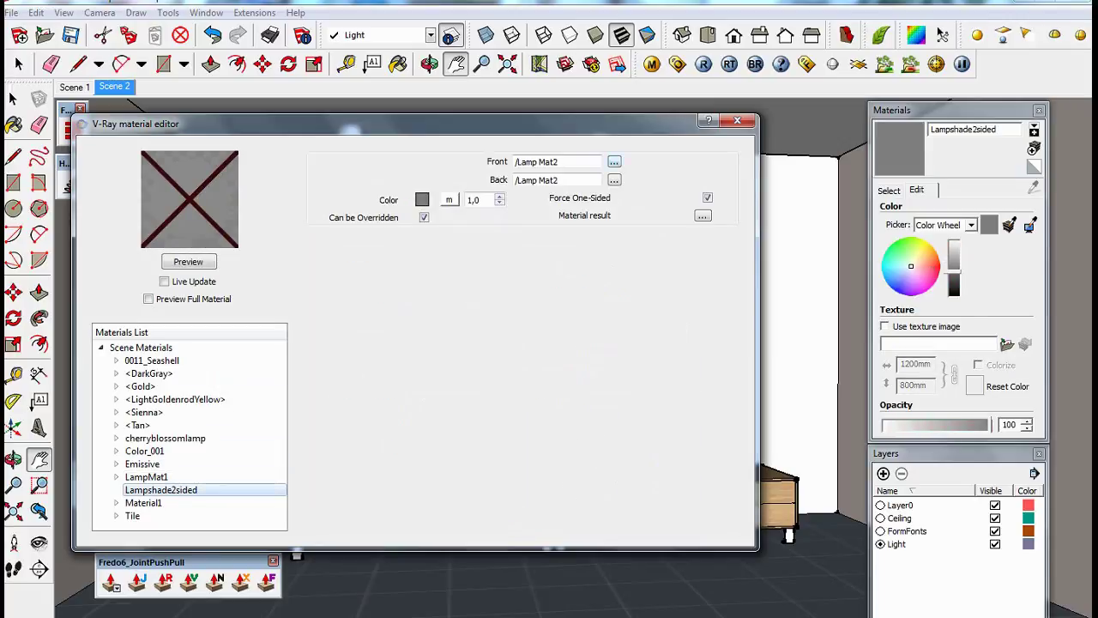
Set both the Front and Back of Lampshade2sided to /LampMat1.
{"action": "left_click", "coordinate": [614, 162]}
{"action": "left_click", "coordinate": [414, 336]}
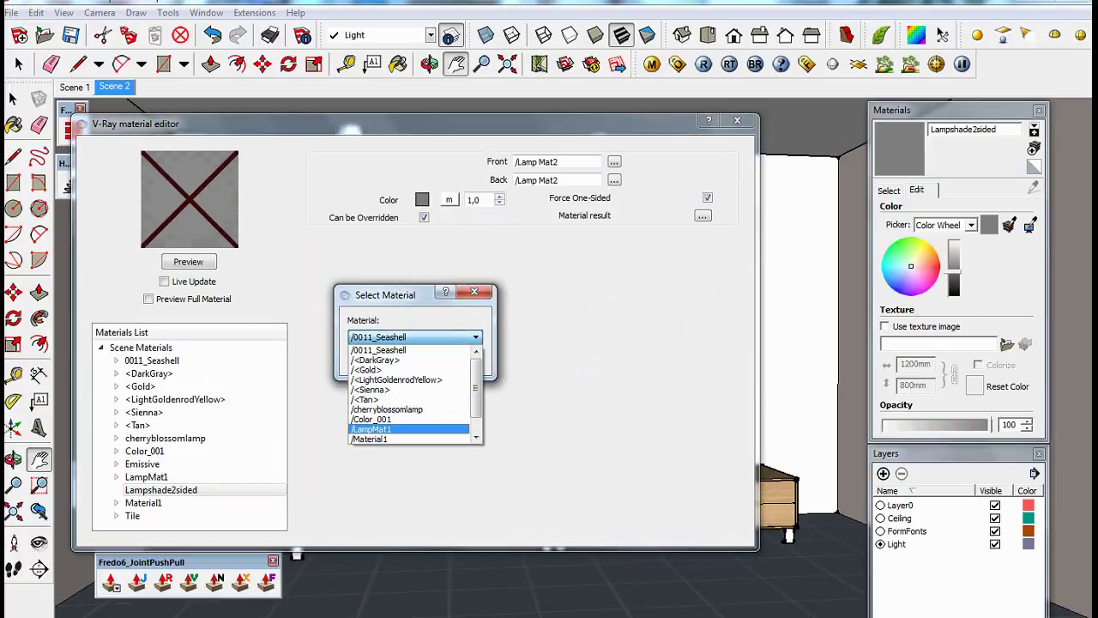
{"action": "left_click", "coordinate": [371, 429]}
{"action": "left_click", "coordinate": [392, 357]}
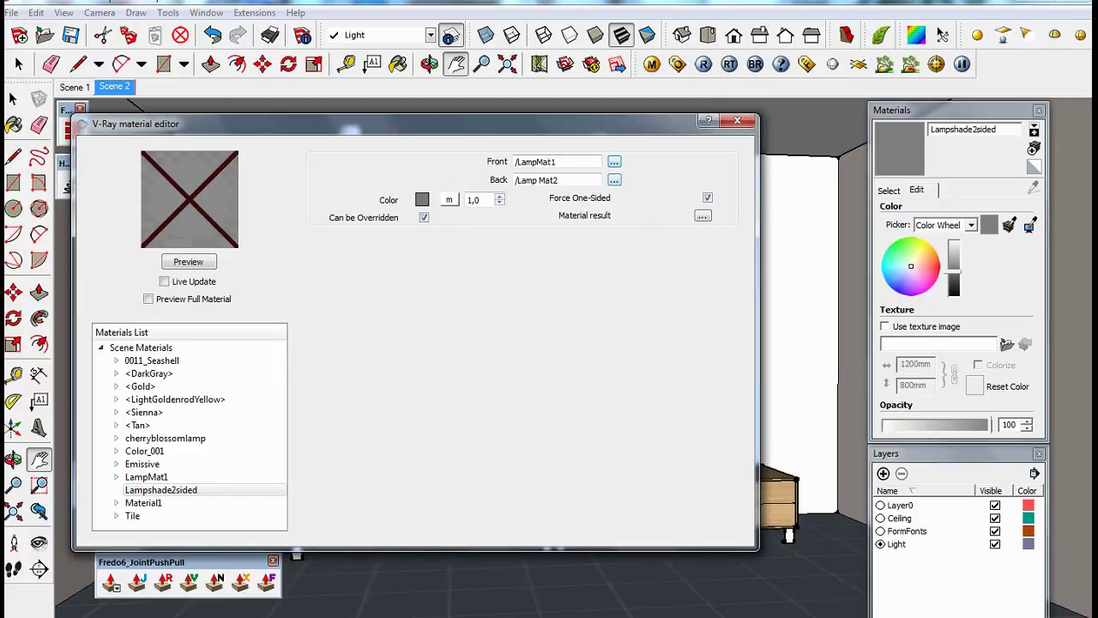
{"action": "left_click", "coordinate": [615, 161]}
{"action": "left_click", "coordinate": [415, 336]}
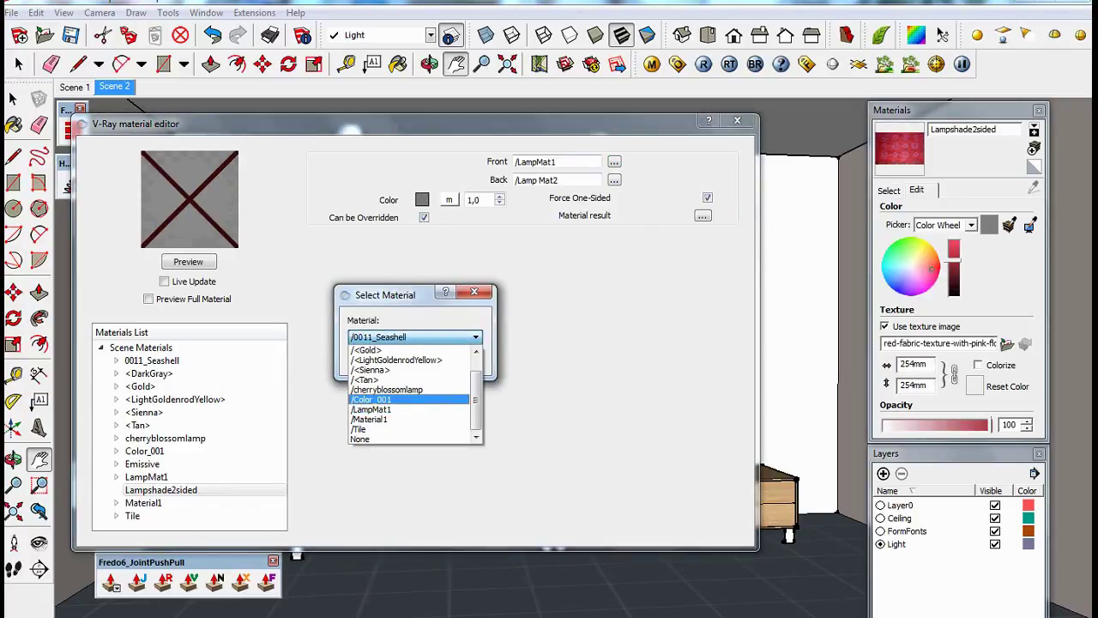
{"action": "left_click", "coordinate": [370, 409]}
{"action": "left_click", "coordinate": [392, 357]}
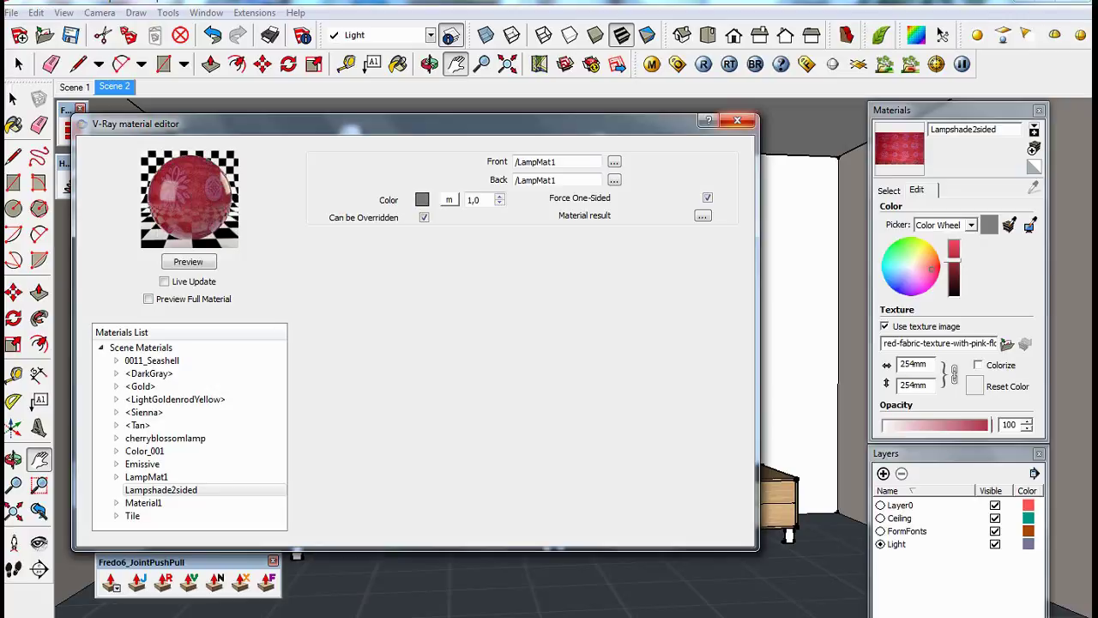
Close the V-Ray editor, open the lamp box group and select its front panel.
{"action": "left_click", "coordinate": [736, 120]}
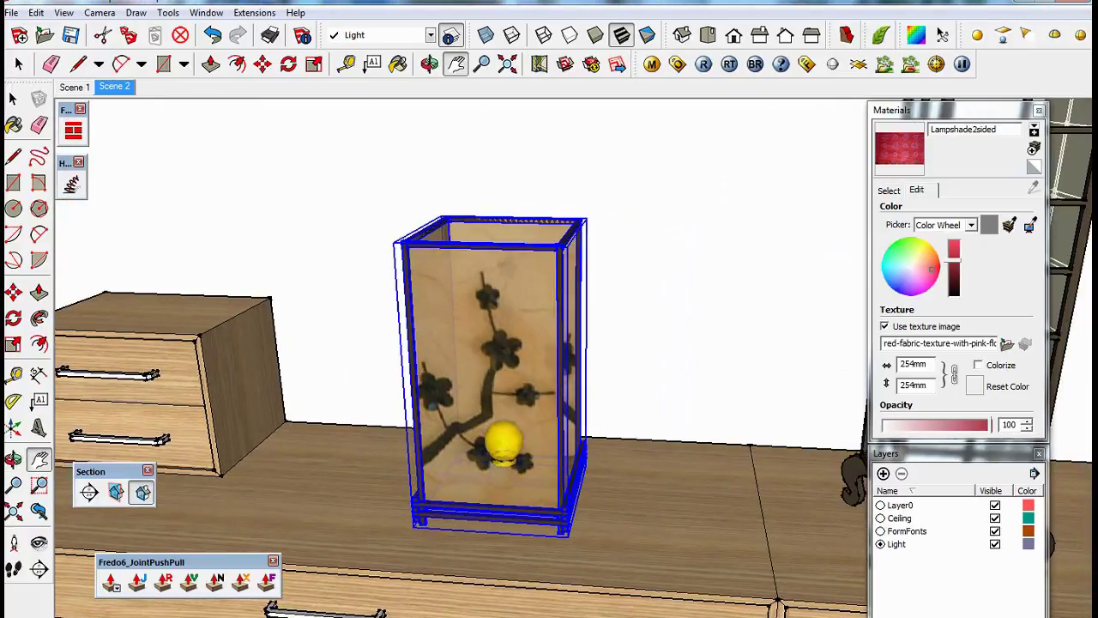
{"action": "key", "text": "space"}
{"action": "double_click", "coordinate": [525, 463]}
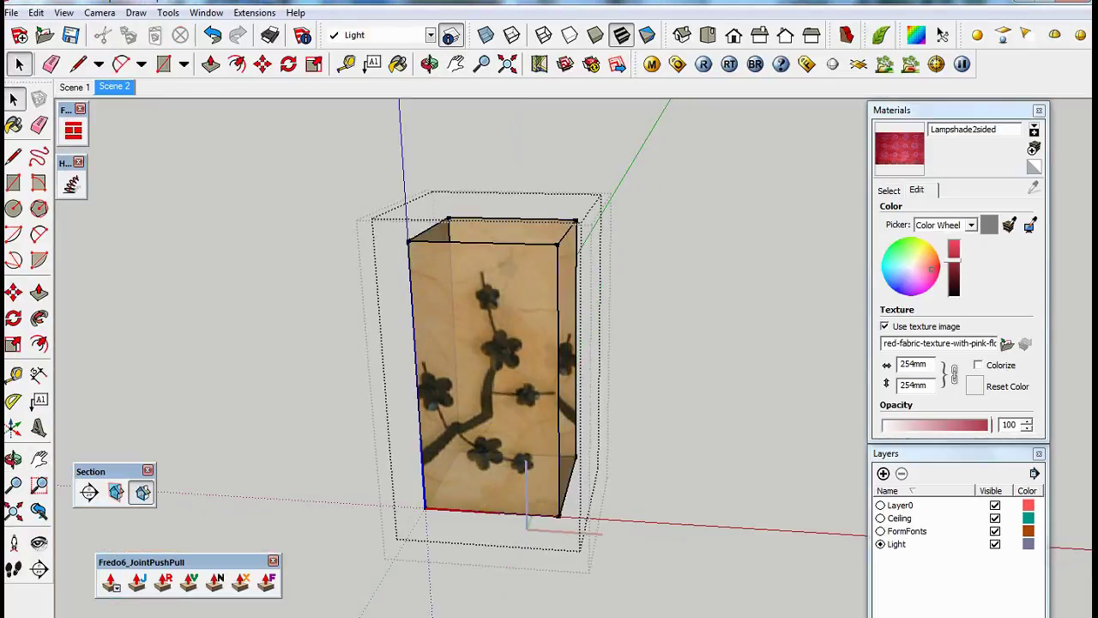
{"action": "double_click", "coordinate": [525, 463]}
{"action": "left_click", "coordinate": [525, 463]}
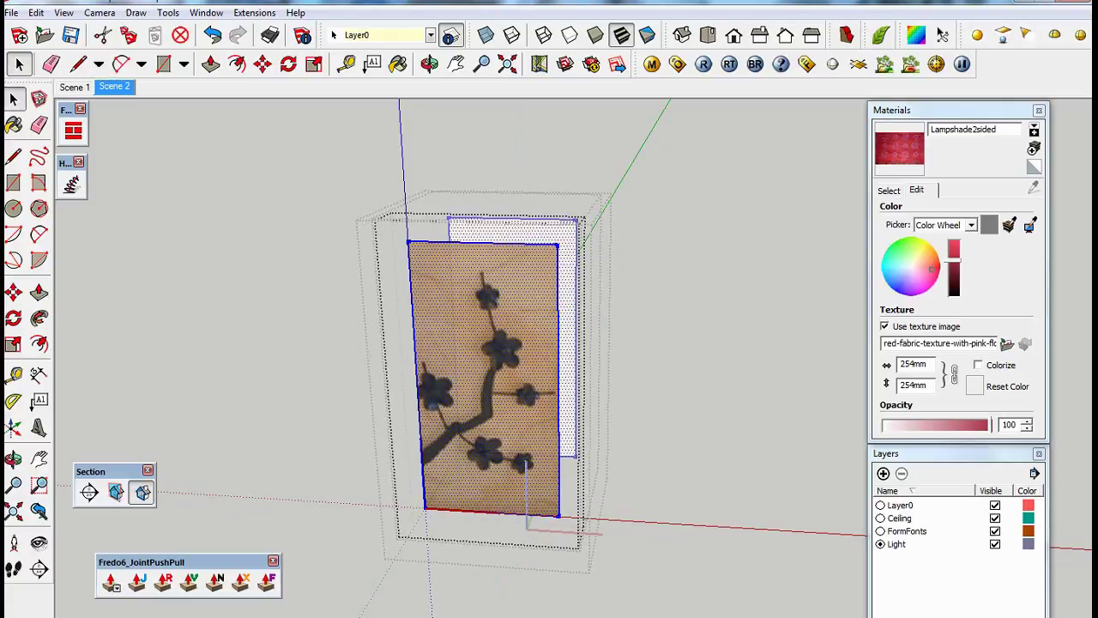
Paint the lamp box's front panel with the Lampshade2sided red fabric material.
{"action": "key", "text": "b"}
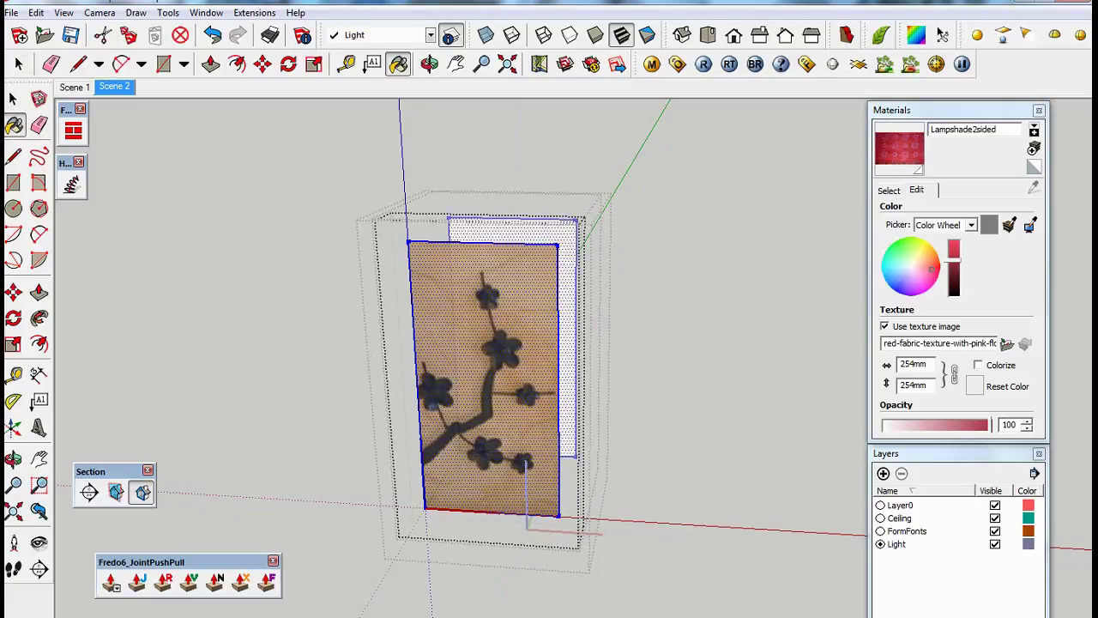
{"action": "left_click", "coordinate": [524, 464]}
{"action": "mouse_move", "coordinate": [525, 463]}
{"action": "middle_mouse_down"}
{"action": "mouse_move", "coordinate": [716, 365]}
{"action": "mouse_move", "coordinate": [534, 480]}
{"action": "mouse_move", "coordinate": [549, 476]}
{"action": "middle_mouse_up"}
{"action": "key", "text": "space"}
{"action": "left_click", "coordinate": [549, 471]}
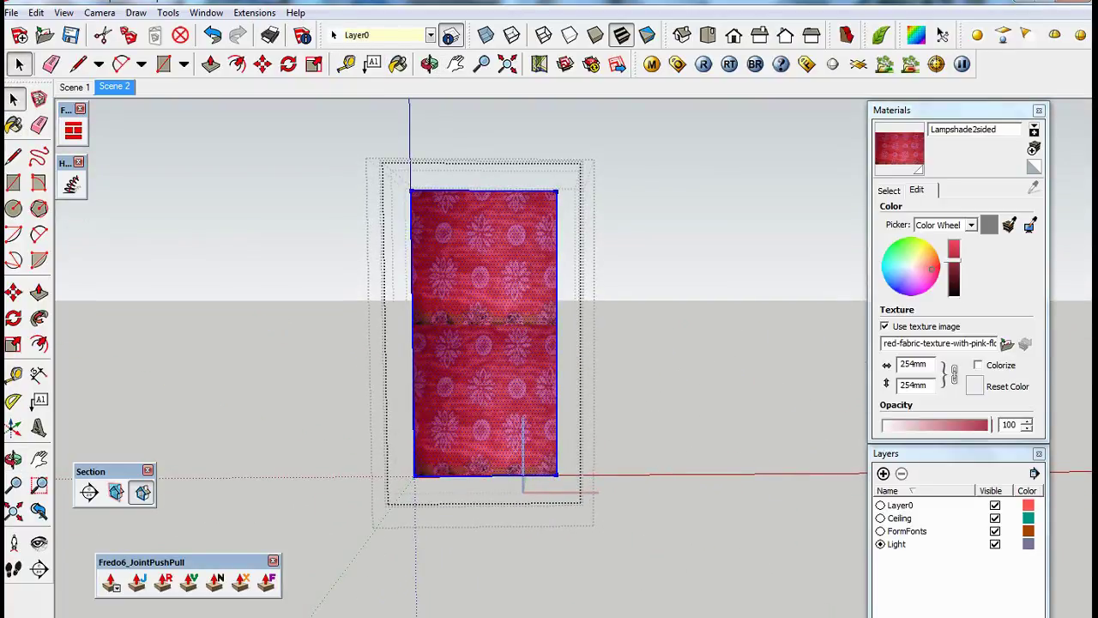
Move the fabric texture down and enlarge it on the front panel using Texture > Position.
{"action": "right_click", "coordinate": [469, 303]}
{"action": "mouse_move", "coordinate": [549, 503]}
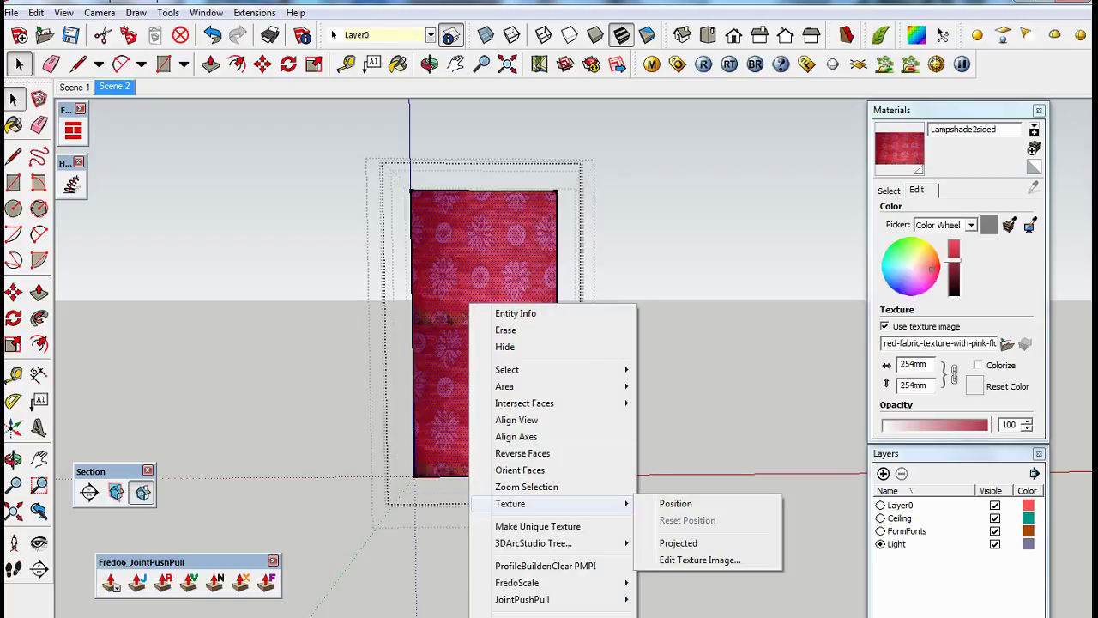
{"action": "left_click", "coordinate": [675, 504]}
{"action": "right_click", "coordinate": [501, 296]}
{"action": "key", "text": "Escape"}
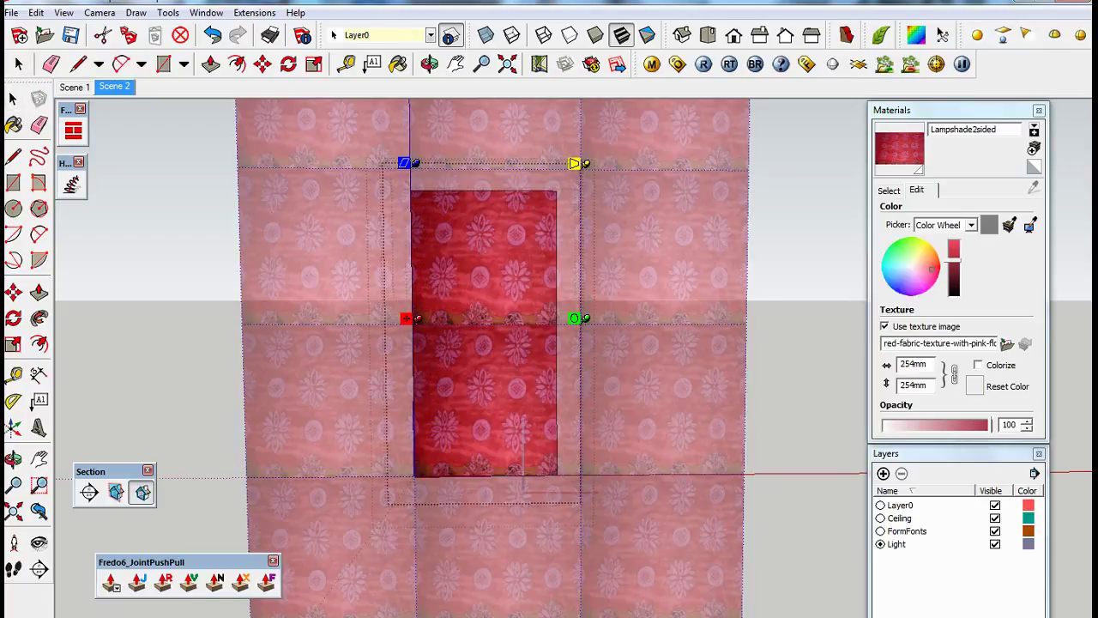
{"action": "left_click_drag", "start_coordinate": [485, 291], "coordinate": [479, 399]}
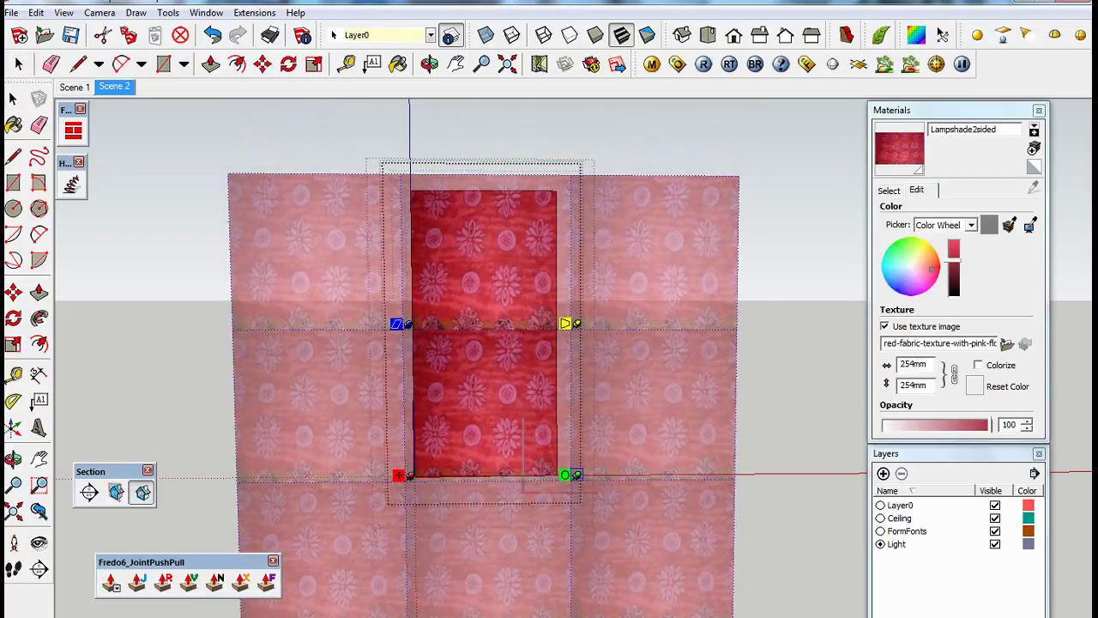
{"action": "left_click_drag", "start_coordinate": [566, 323], "coordinate": [724, 178]}
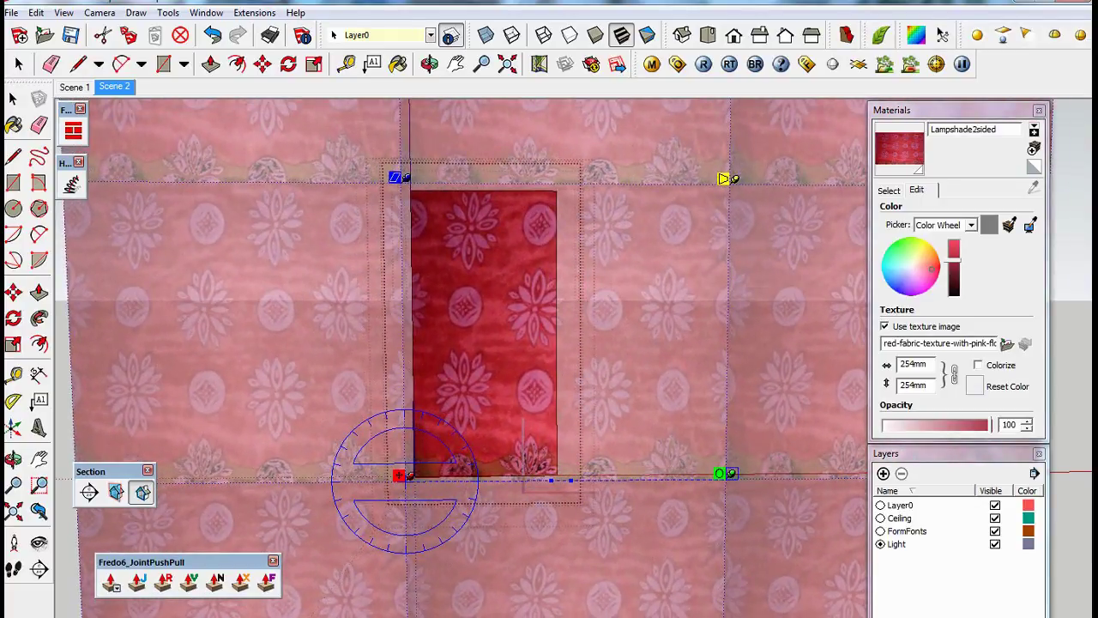
{"action": "key", "text": "Return"}
{"action": "key", "text": "Escape"}
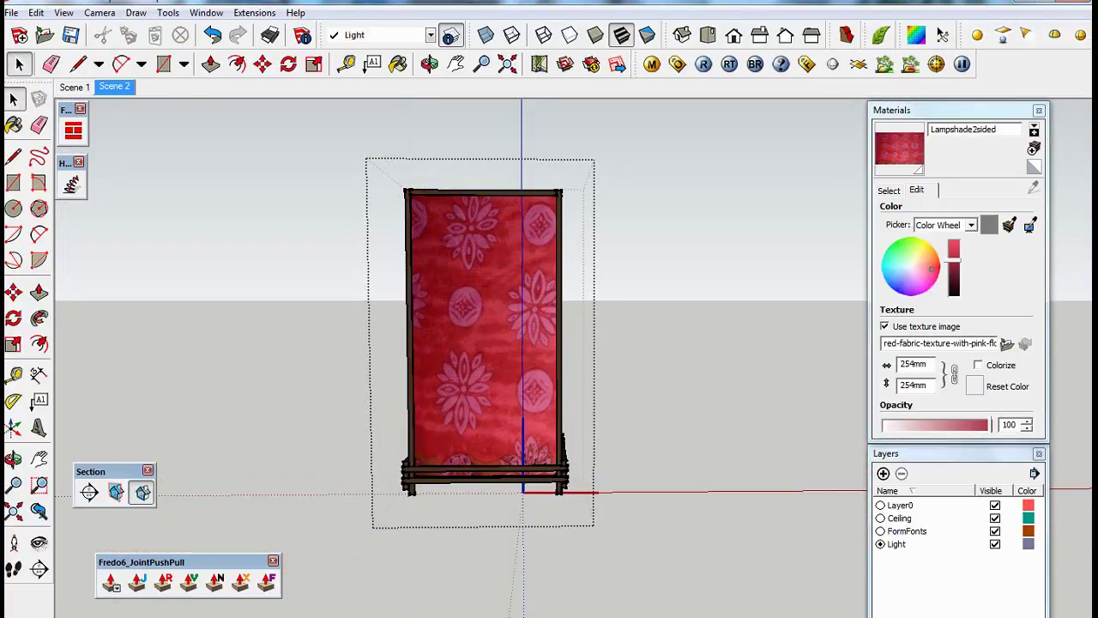
Scale, rotate and shift down the fabric pattern on the lampshade face, then return to Scene 2.
{"action": "left_click", "coordinate": [651, 64]}
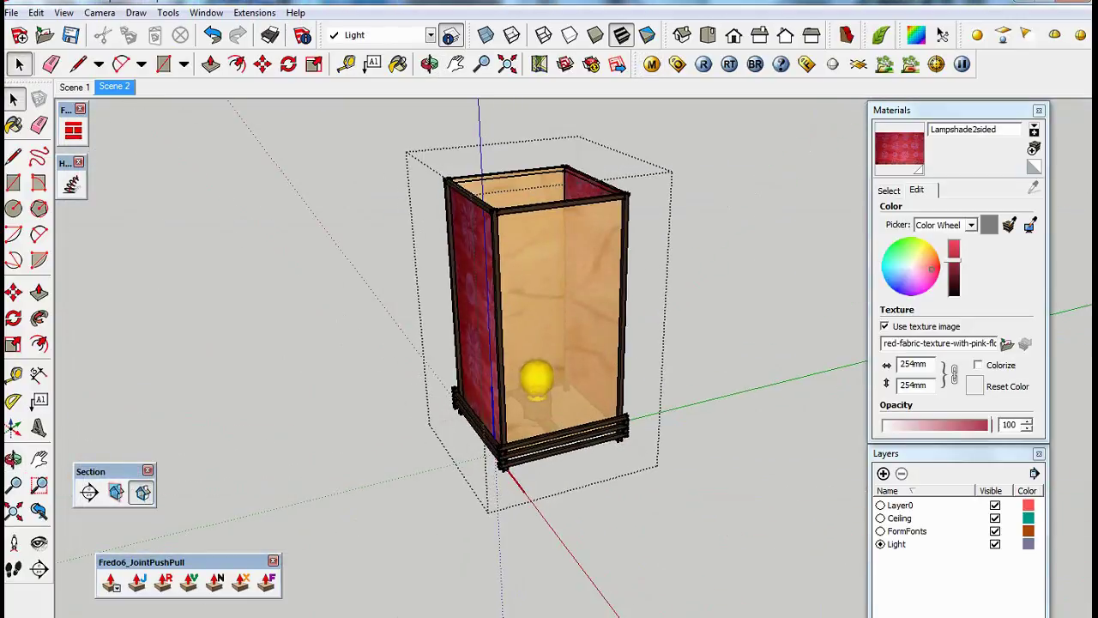
{"action": "left_click", "coordinate": [558, 300]}
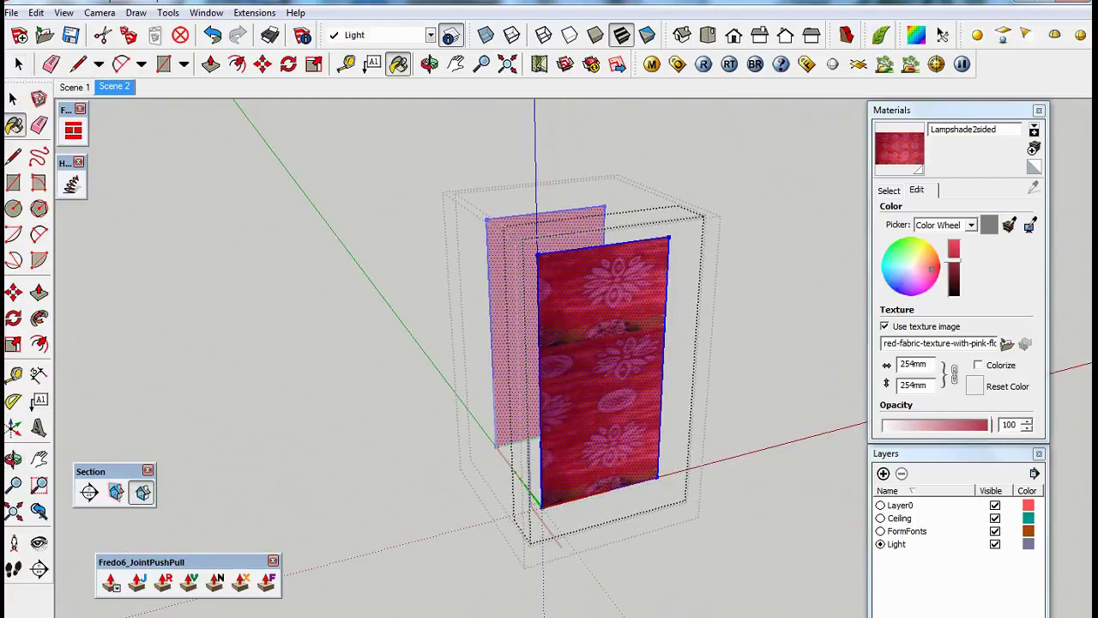
{"action": "right_click", "coordinate": [595, 311]}
{"action": "mouse_move", "coordinate": [636, 510]}
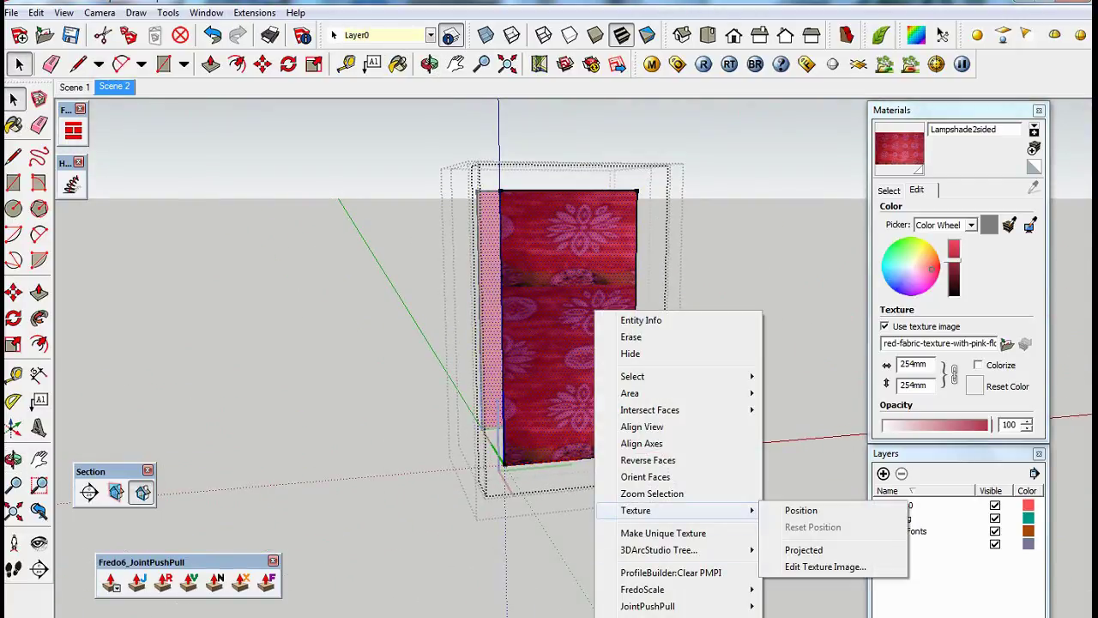
{"action": "left_click", "coordinate": [801, 509]}
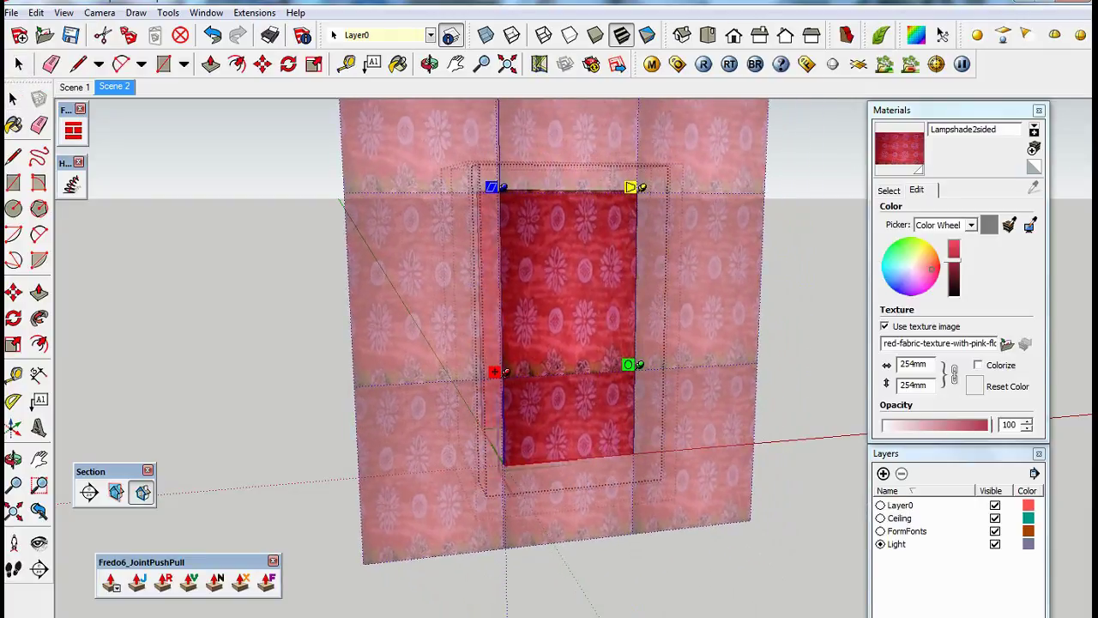
{"action": "left_click_drag", "start_coordinate": [629, 364], "coordinate": [723, 360]}
{"action": "left_click_drag", "start_coordinate": [495, 371], "coordinate": [495, 459]}
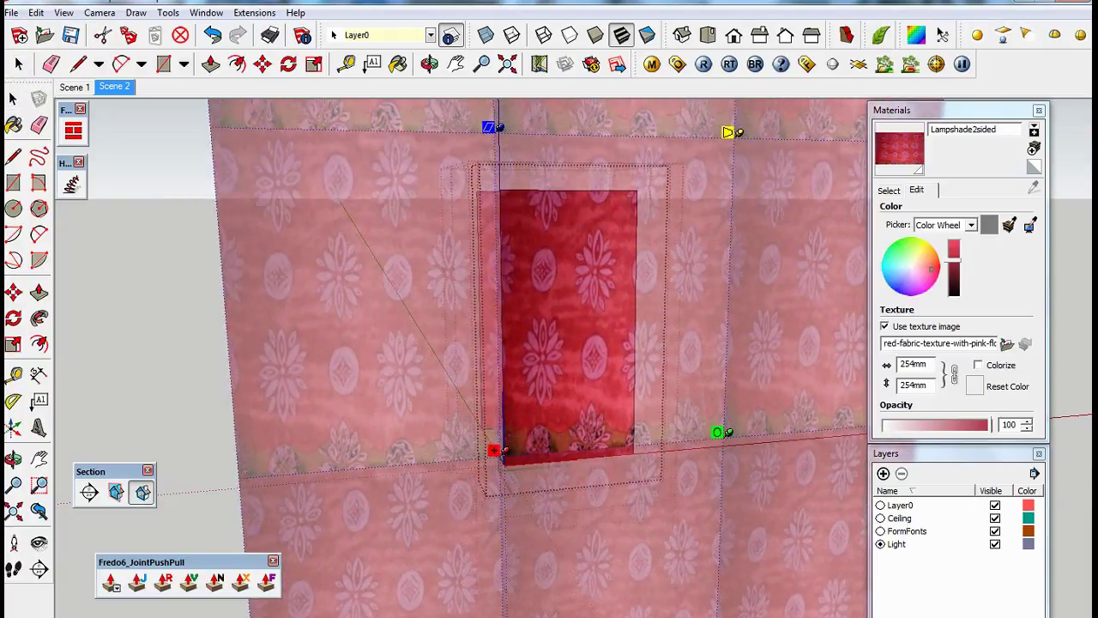
{"action": "key", "text": "Return"}
{"action": "mouse_move", "coordinate": [504, 460]}
{"action": "middle_mouse_down"}
{"action": "mouse_move", "coordinate": [420, 433]}
{"action": "mouse_move", "coordinate": [515, 403]}
{"action": "middle_mouse_up"}
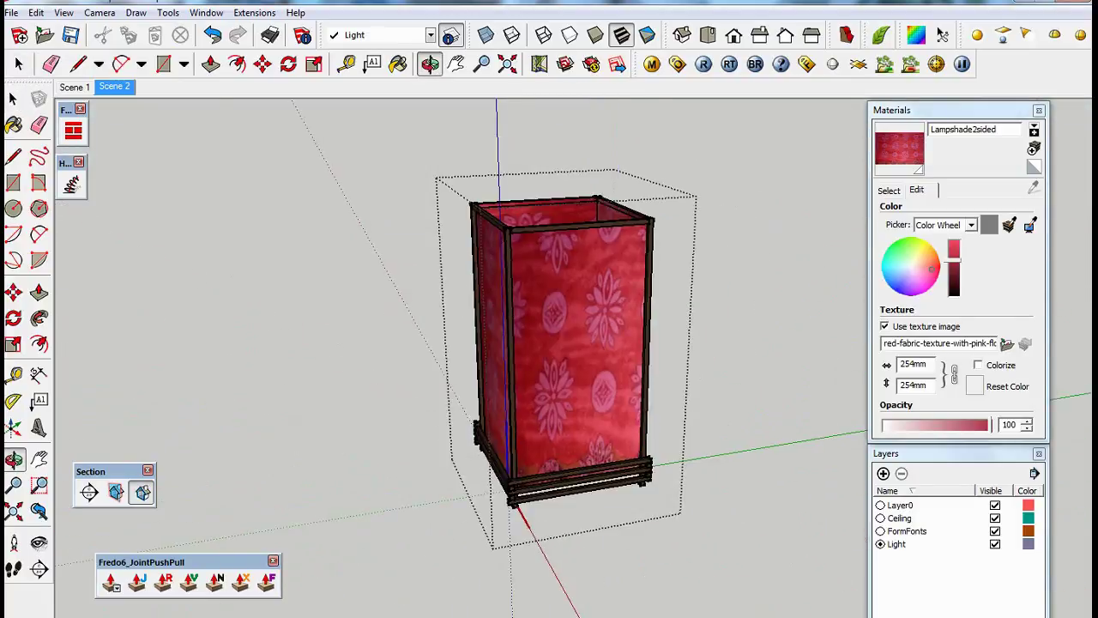
{"action": "left_click", "coordinate": [114, 87]}
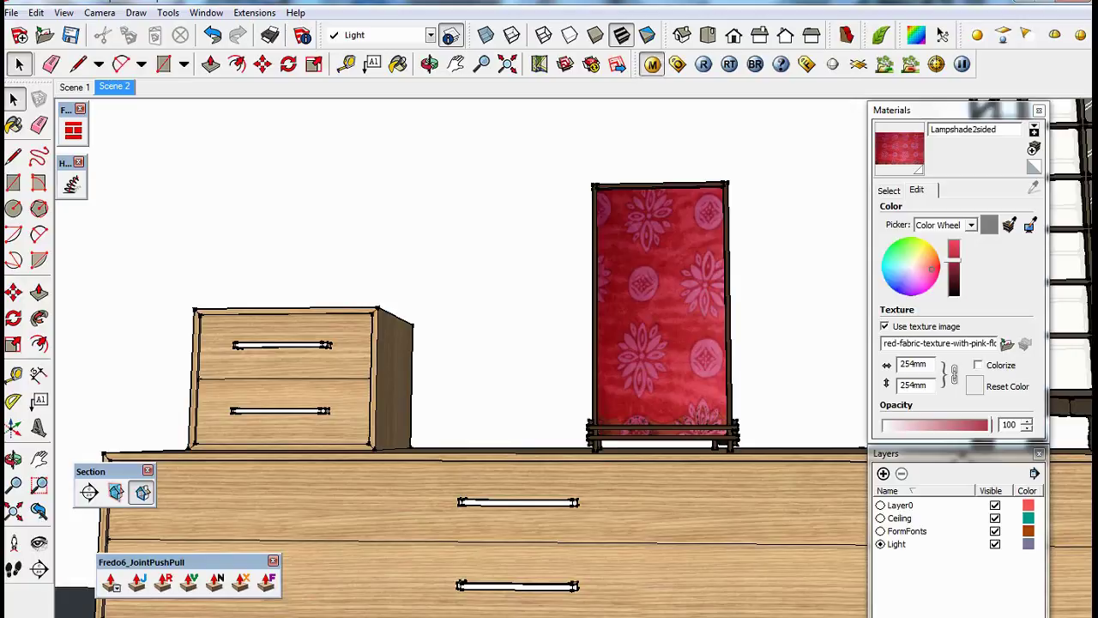
Duplicate Lampshade2sided and LampMat1, renaming the two-sided copy Lampshade2sided2.
{"action": "left_click", "coordinate": [652, 63]}
{"action": "right_click", "coordinate": [192, 490]}
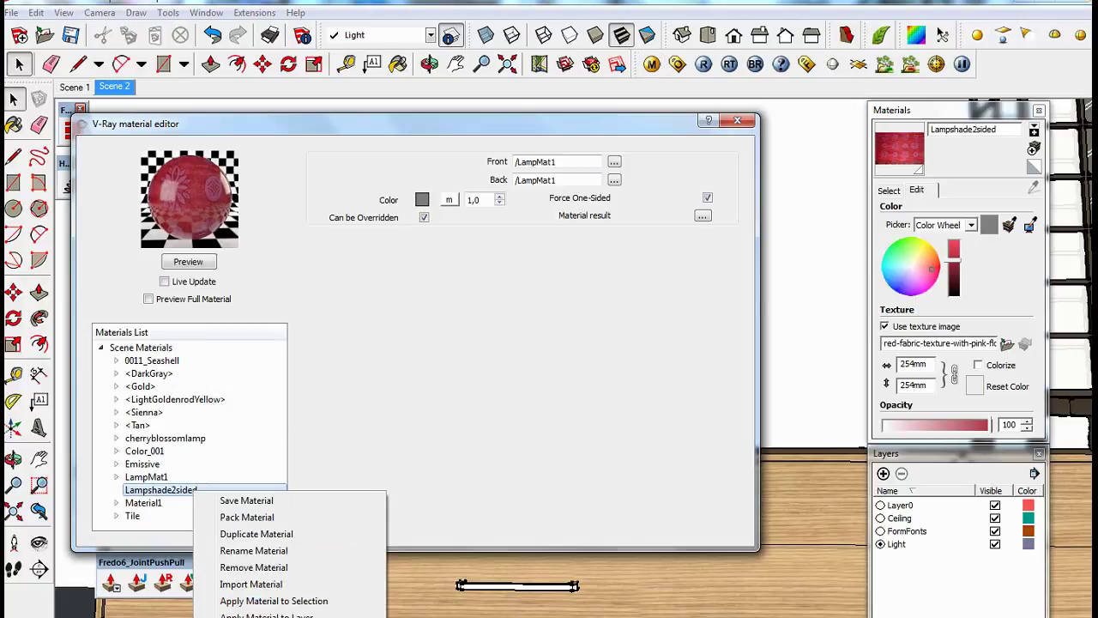
{"action": "left_click", "coordinate": [256, 534]}
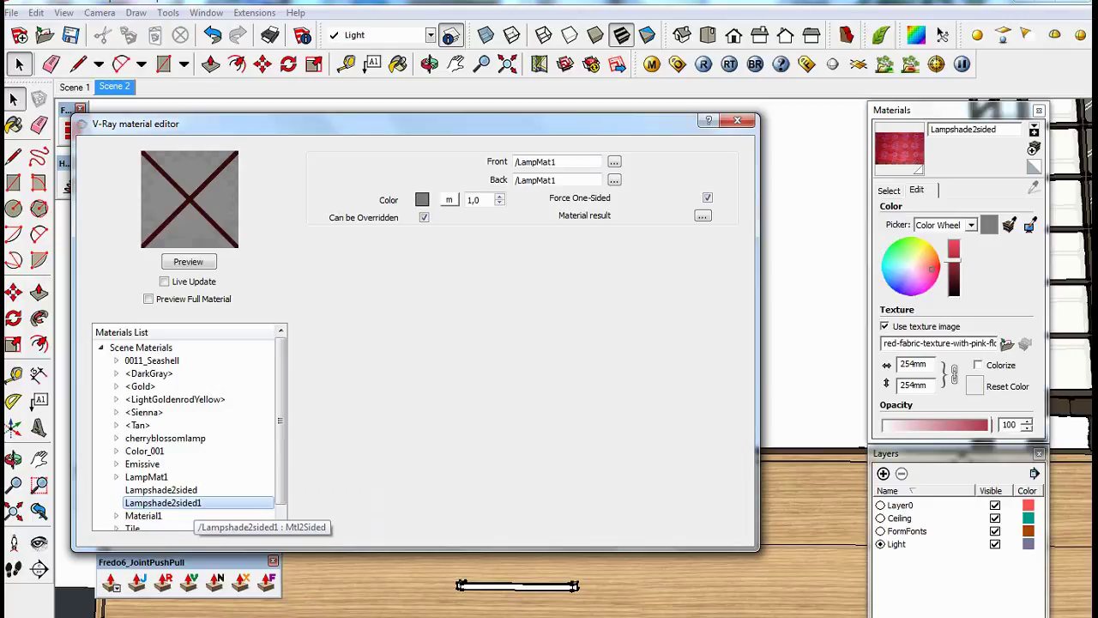
{"action": "right_click", "coordinate": [146, 477]}
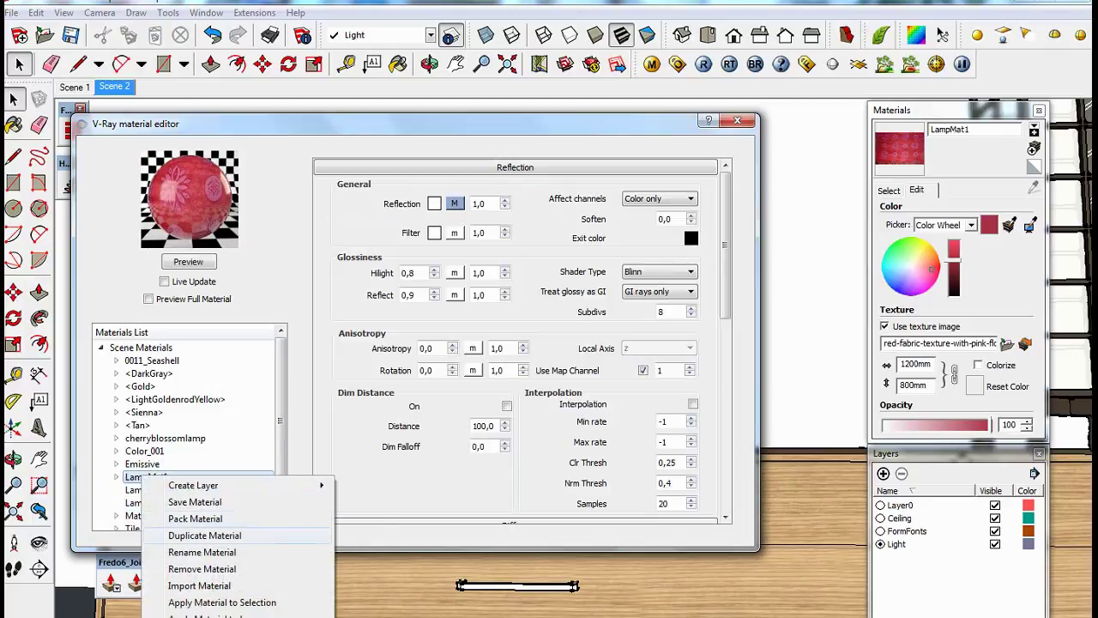
{"action": "left_click", "coordinate": [204, 536]}
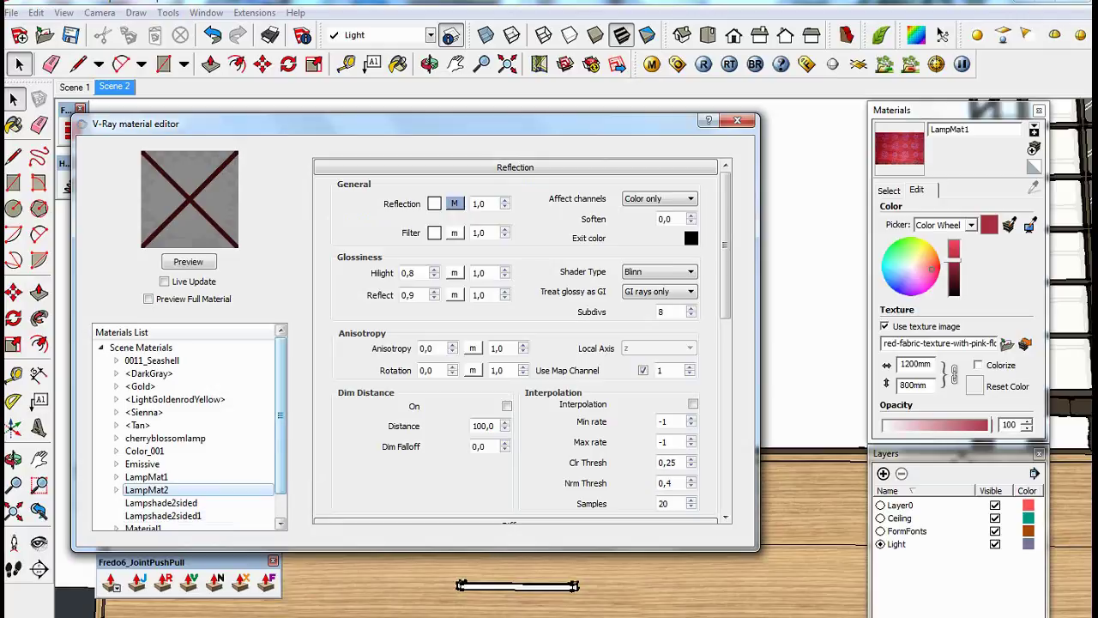
{"action": "scroll", "coordinate": [163, 488], "scroll_direction": "down", "scroll_amount": 1}
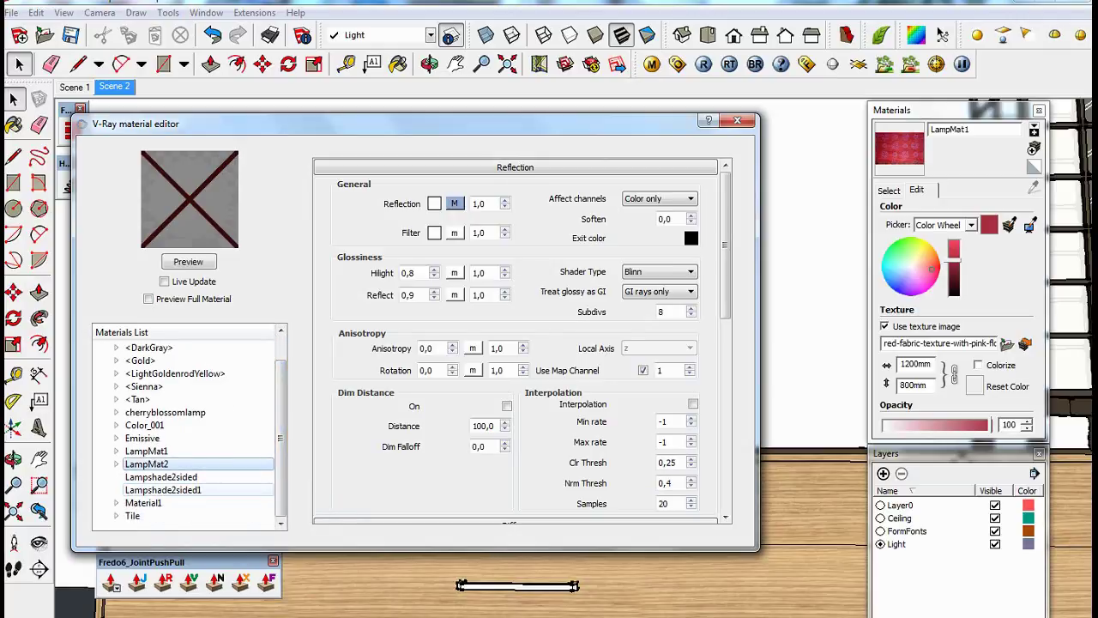
{"action": "double_click", "coordinate": [163, 489]}
{"action": "type", "text": "Lampshade2sided2"}
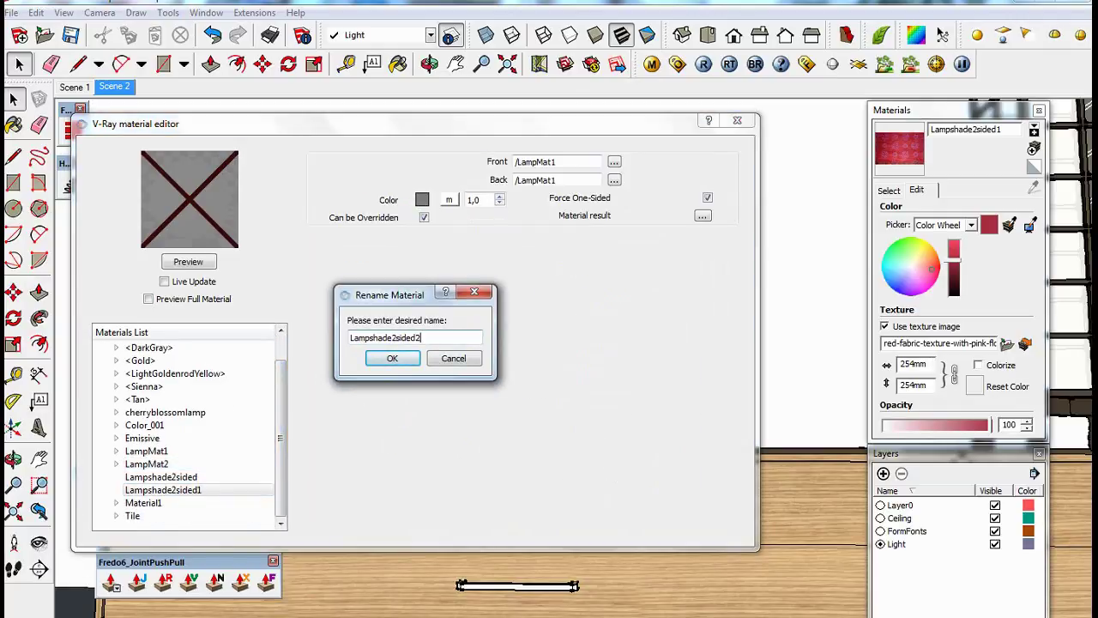
{"action": "key", "text": "Return"}
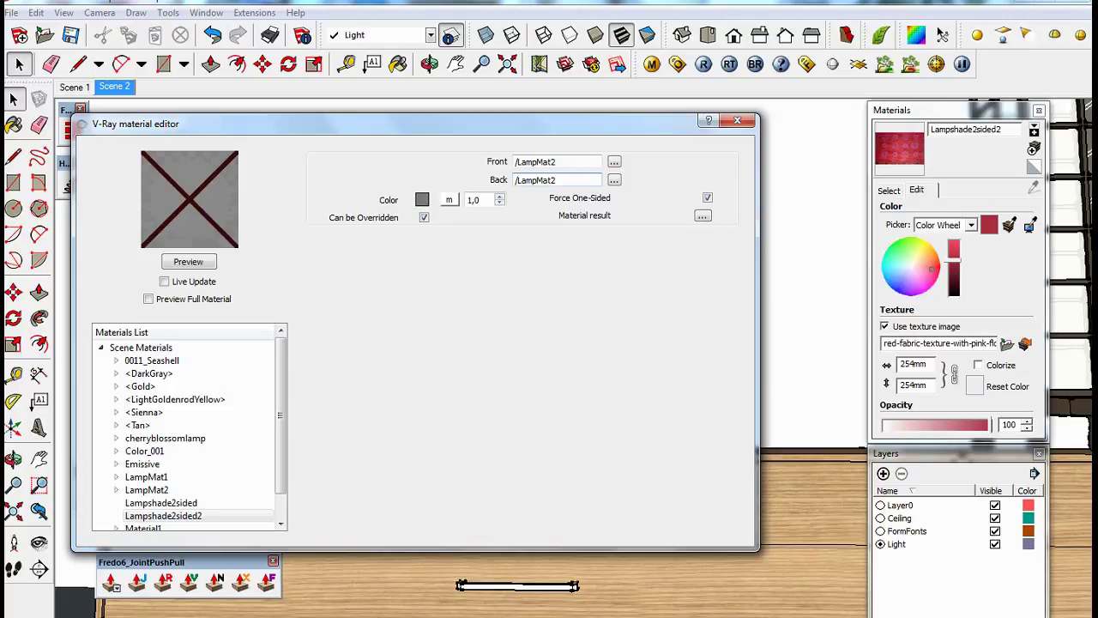
Load the flower-hearts-birds image into LampMat2's Diffuse map and confirm Lampshade2sided2 uses it.
{"action": "left_click", "coordinate": [146, 489]}
{"action": "scroll", "coordinate": [515, 343], "scroll_direction": "down", "scroll_amount": 2}
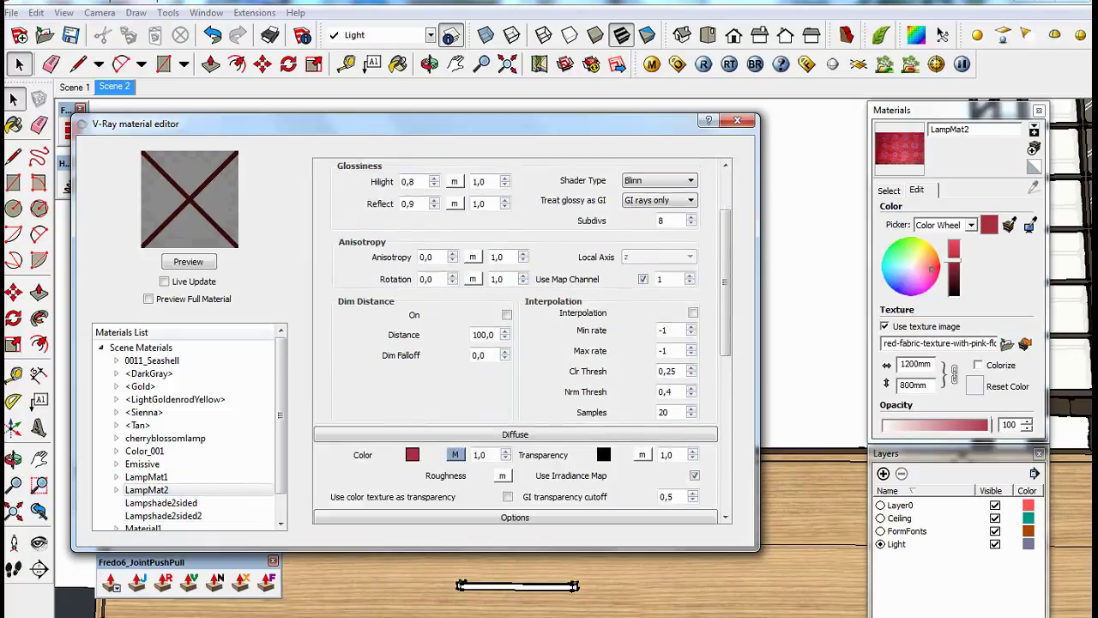
{"action": "scroll", "coordinate": [515, 343], "scroll_direction": "down", "scroll_amount": 1}
{"action": "left_click", "coordinate": [455, 409]}
{"action": "left_click", "coordinate": [643, 140]}
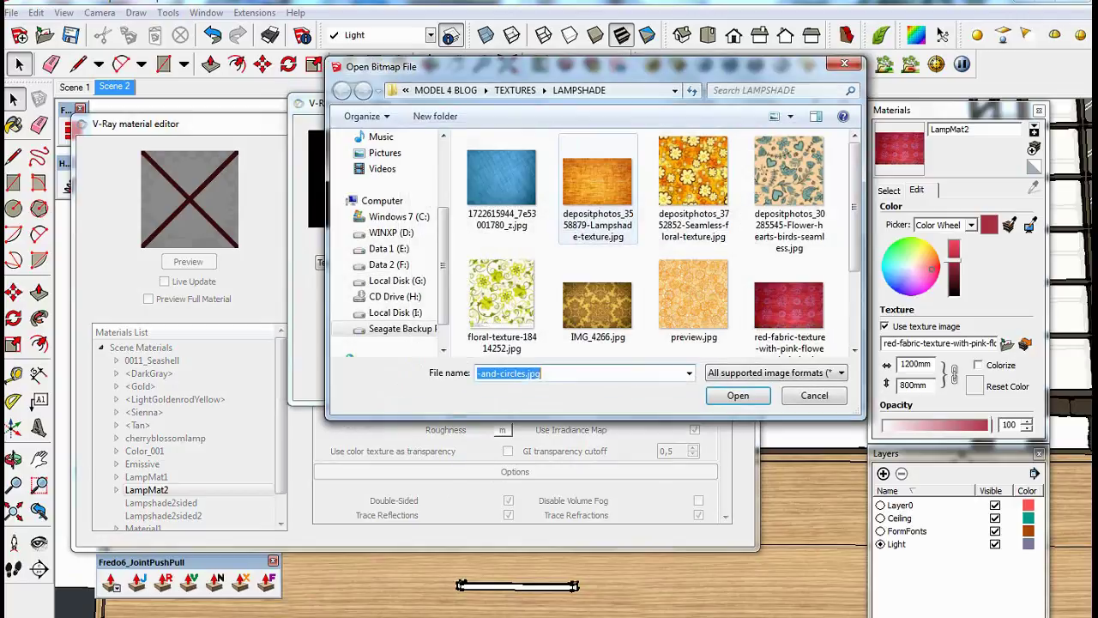
{"action": "left_click", "coordinate": [788, 184]}
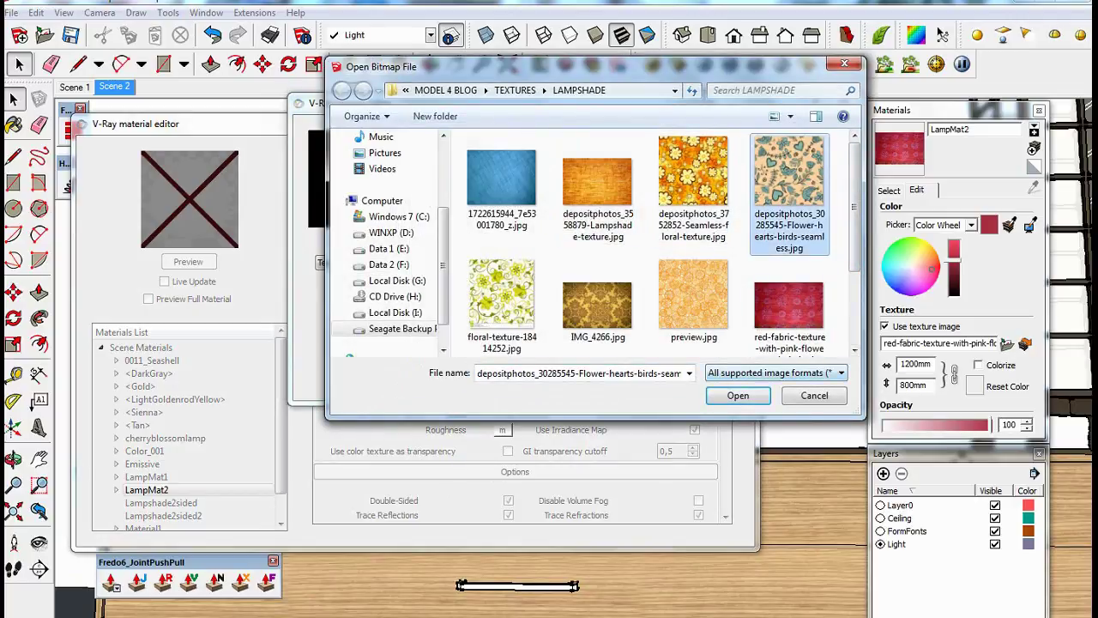
{"action": "scroll", "coordinate": [664, 242], "scroll_direction": "down", "scroll_amount": 3}
{"action": "scroll", "coordinate": [664, 242], "scroll_direction": "up", "scroll_amount": 3}
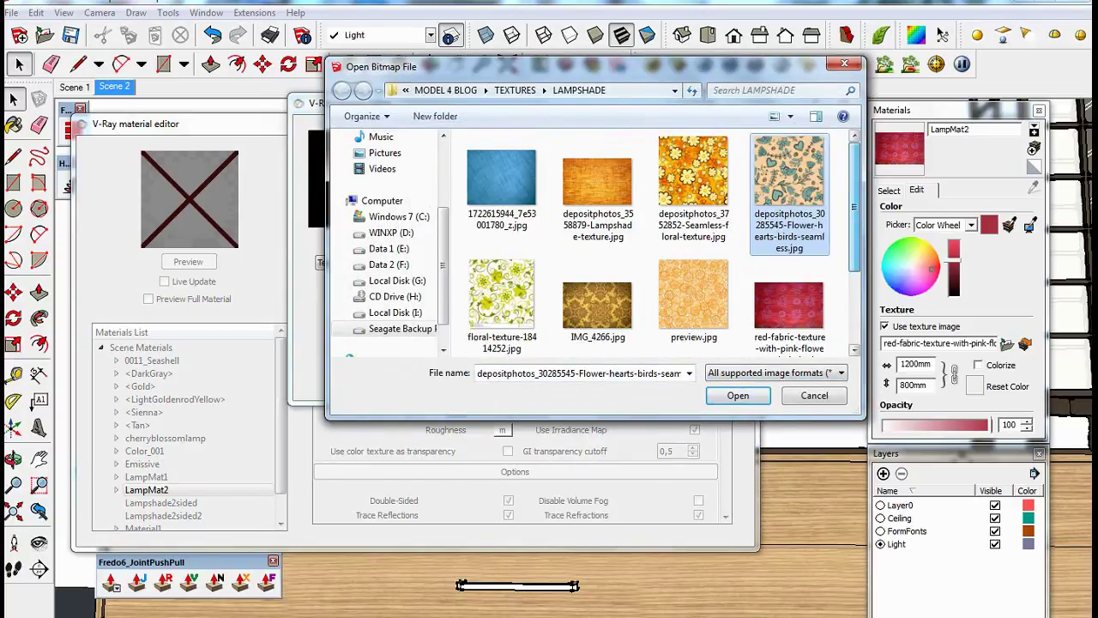
{"action": "left_click", "coordinate": [738, 396]}
{"action": "key", "text": "Return"}
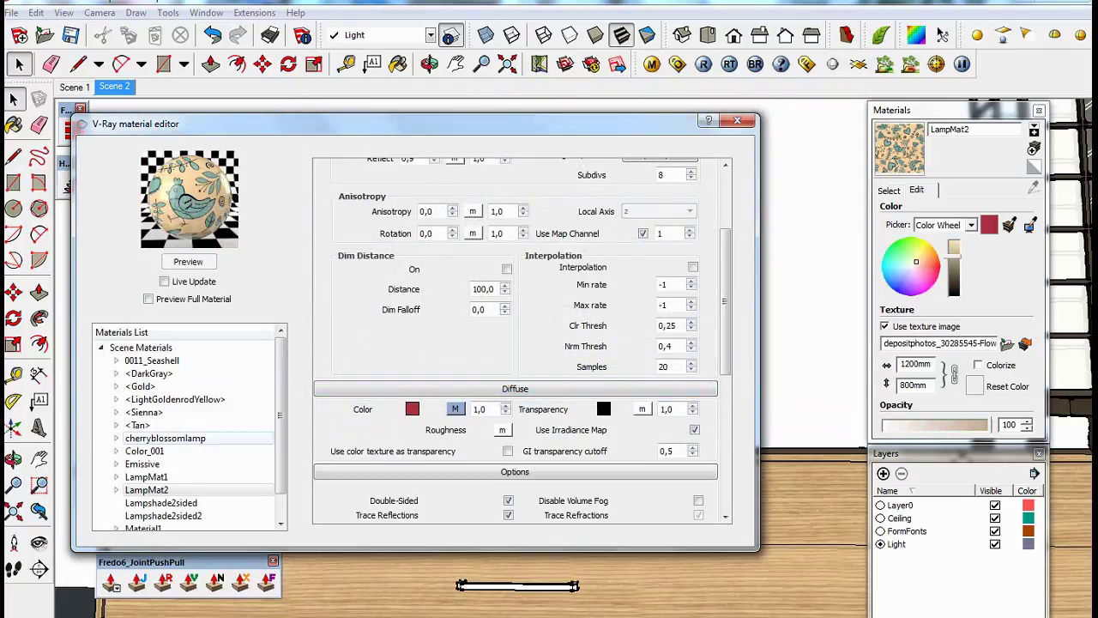
{"action": "left_click", "coordinate": [163, 515]}
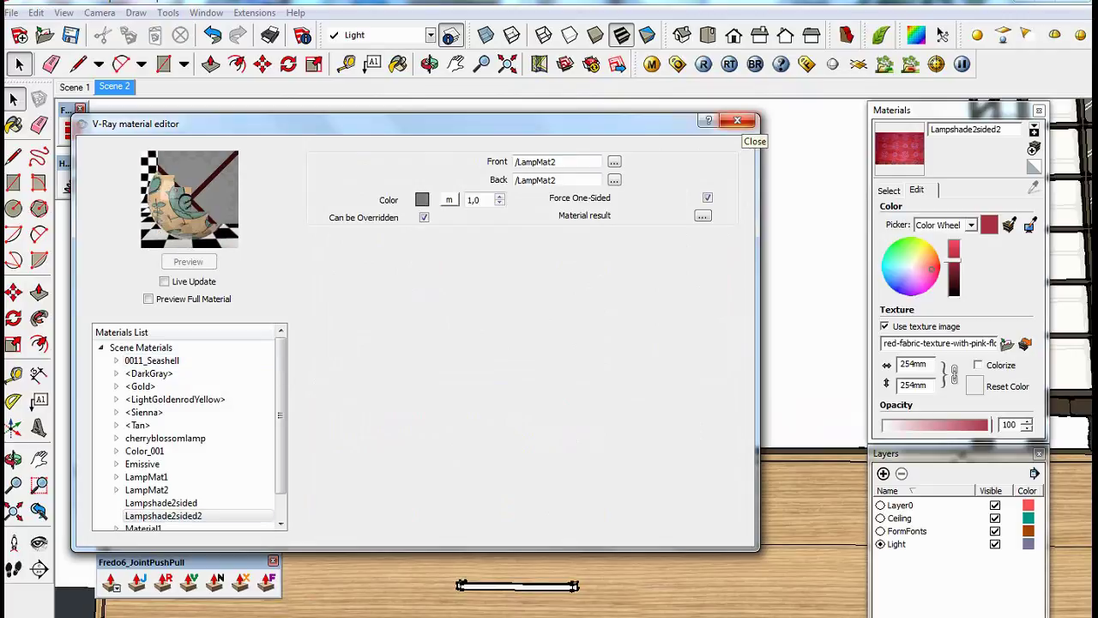
Paint the tall lampshade's panel faces with Lampshade2sided2.
{"action": "left_click", "coordinate": [737, 121]}
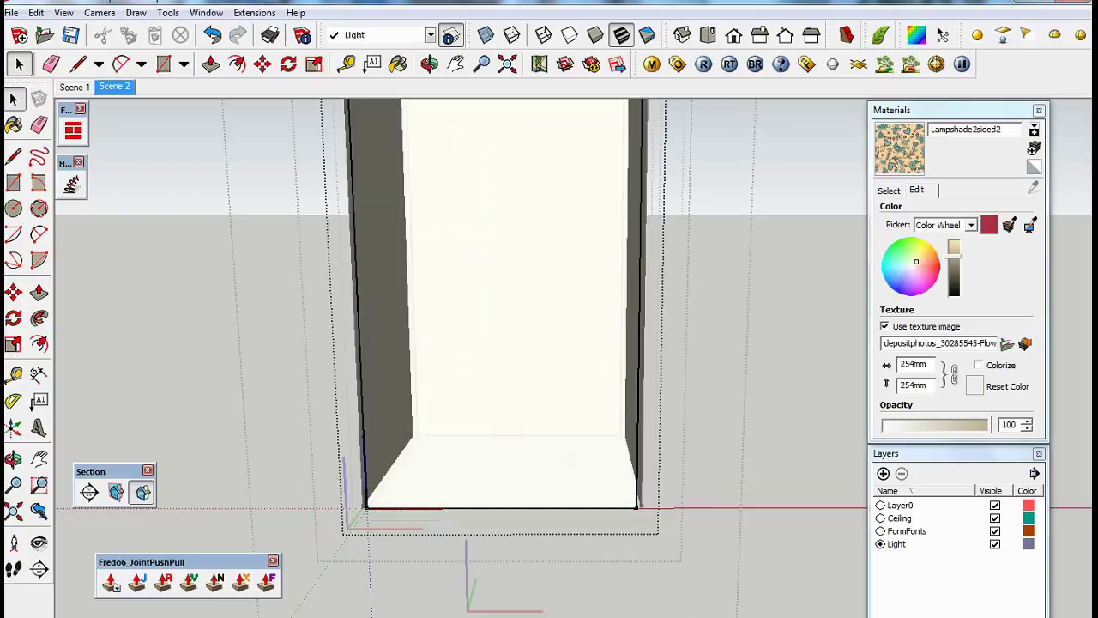
{"action": "left_click", "coordinate": [498, 300]}
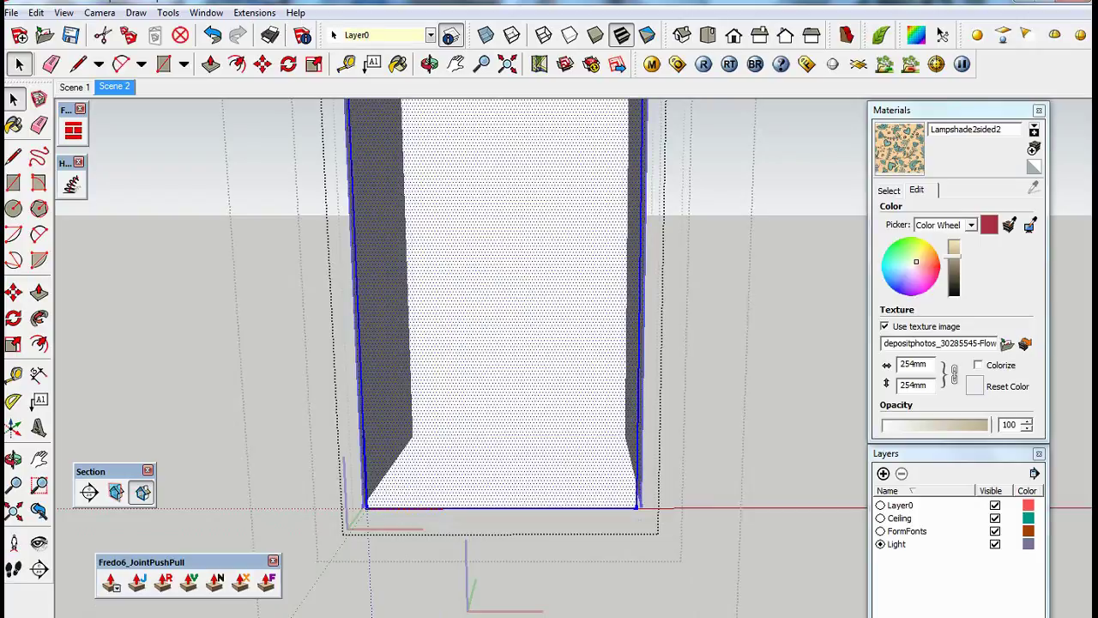
{"action": "key", "text": "b"}
{"action": "left_click", "coordinate": [498, 300]}
Orbit and zoom around the tall lampshade to inspect the bird pattern and its open top.
{"action": "mouse_move", "coordinate": [497, 300]}
{"action": "middle_mouse_down"}
{"action": "mouse_move", "coordinate": [498, 214]}
{"action": "mouse_move", "coordinate": [481, 257]}
{"action": "mouse_move", "coordinate": [548, 291]}
{"action": "middle_mouse_up"}
{"action": "mouse_move", "coordinate": [549, 344]}
{"action": "middle_mouse_down"}
{"action": "mouse_move", "coordinate": [583, 283]}
{"action": "mouse_move", "coordinate": [532, 428]}
{"action": "mouse_move", "coordinate": [514, 360]}
{"action": "mouse_move", "coordinate": [562, 365]}
{"action": "mouse_move", "coordinate": [544, 446]}
{"action": "middle_mouse_up"}
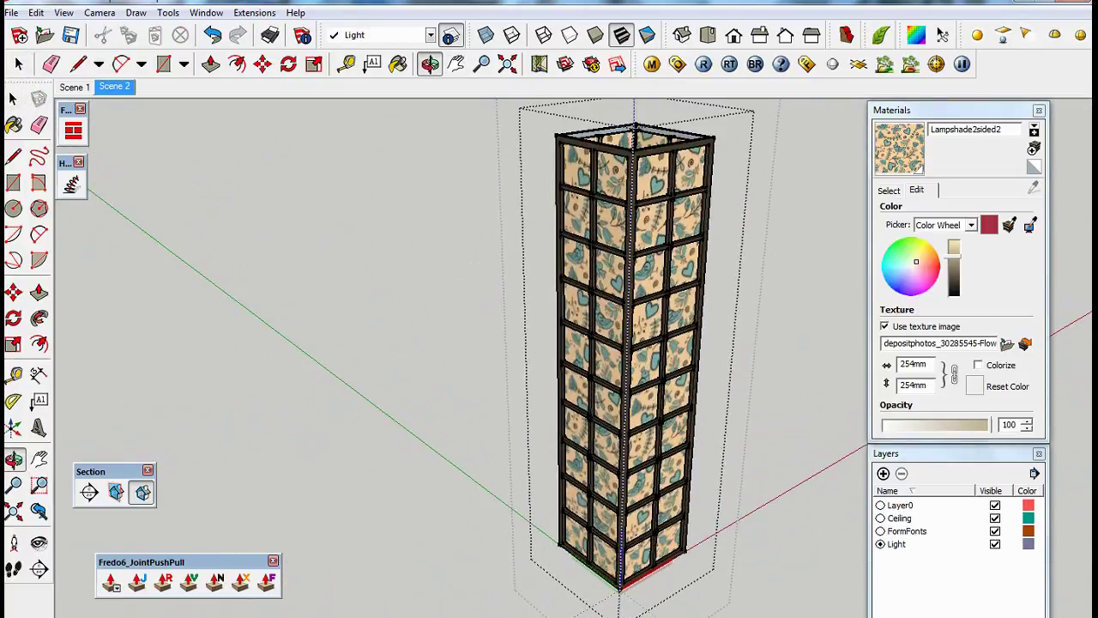
{"action": "scroll", "coordinate": [600, 360], "scroll_direction": "up", "scroll_amount": 3}
{"action": "scroll", "coordinate": [601, 361], "scroll_direction": "up", "scroll_amount": 2}
{"action": "mouse_move", "coordinate": [549, 343]}
{"action": "middle_mouse_down"}
{"action": "mouse_move", "coordinate": [549, 429]}
{"action": "mouse_move", "coordinate": [554, 326]}
{"action": "middle_mouse_up"}
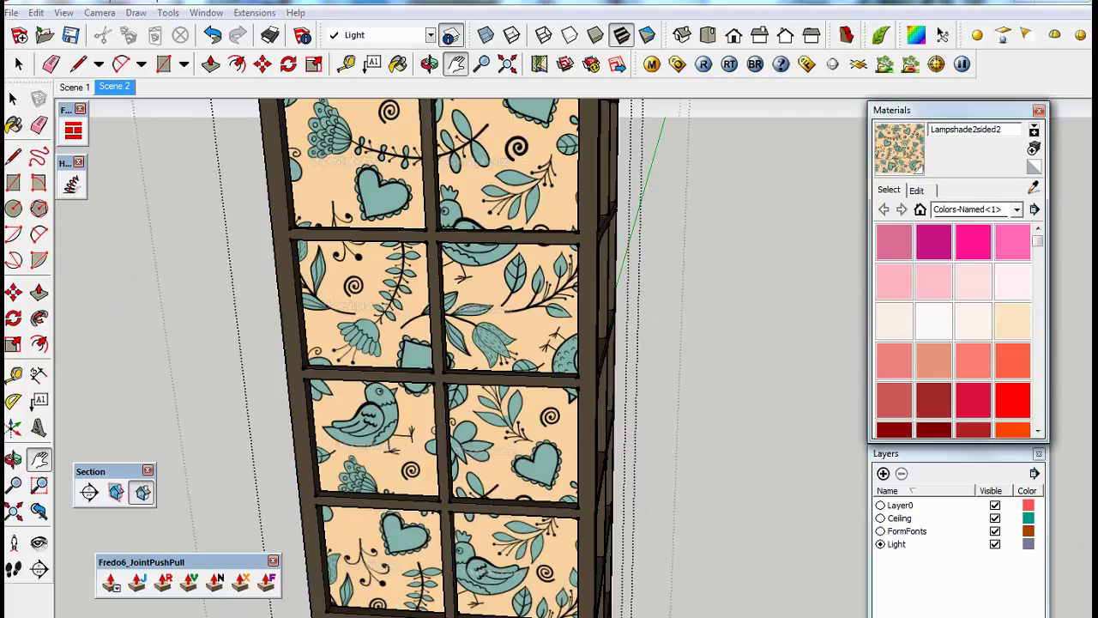
{"action": "scroll", "coordinate": [549, 360], "scroll_direction": "down", "scroll_amount": 5}
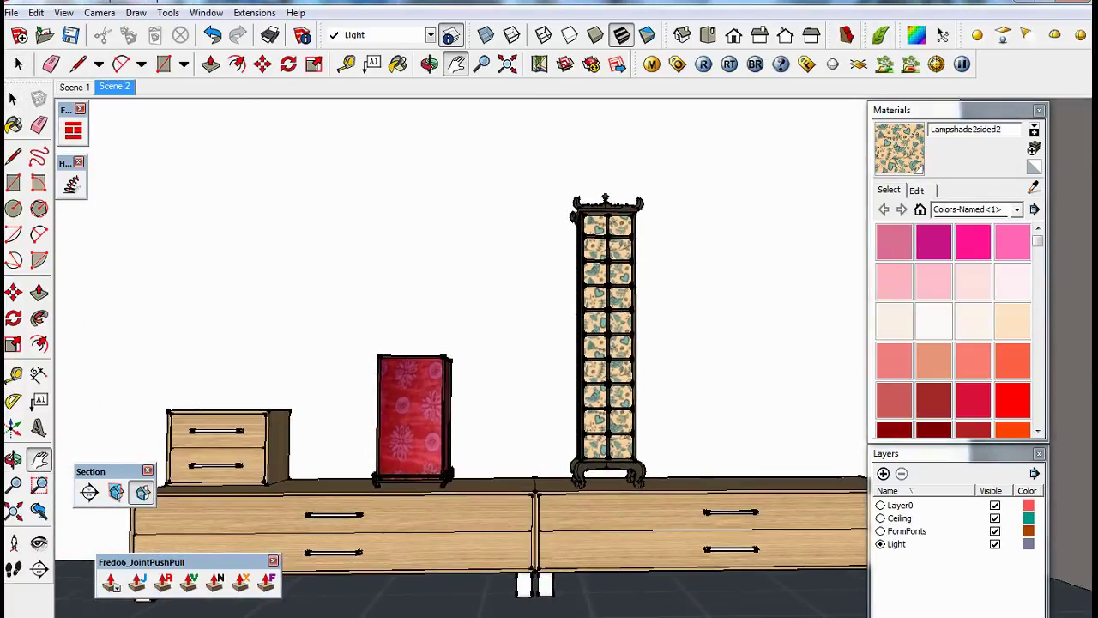
{"action": "middle_click_drag", "start_coordinate": [549, 343], "coordinate": [549, 309]}
{"action": "scroll", "coordinate": [600, 343], "scroll_direction": "up", "scroll_amount": 3}
Enter the tall lamp's inner lampshade group and draw a light plane across the tower's front.
{"action": "key", "text": "space"}
{"action": "double_click", "coordinate": [601, 360]}
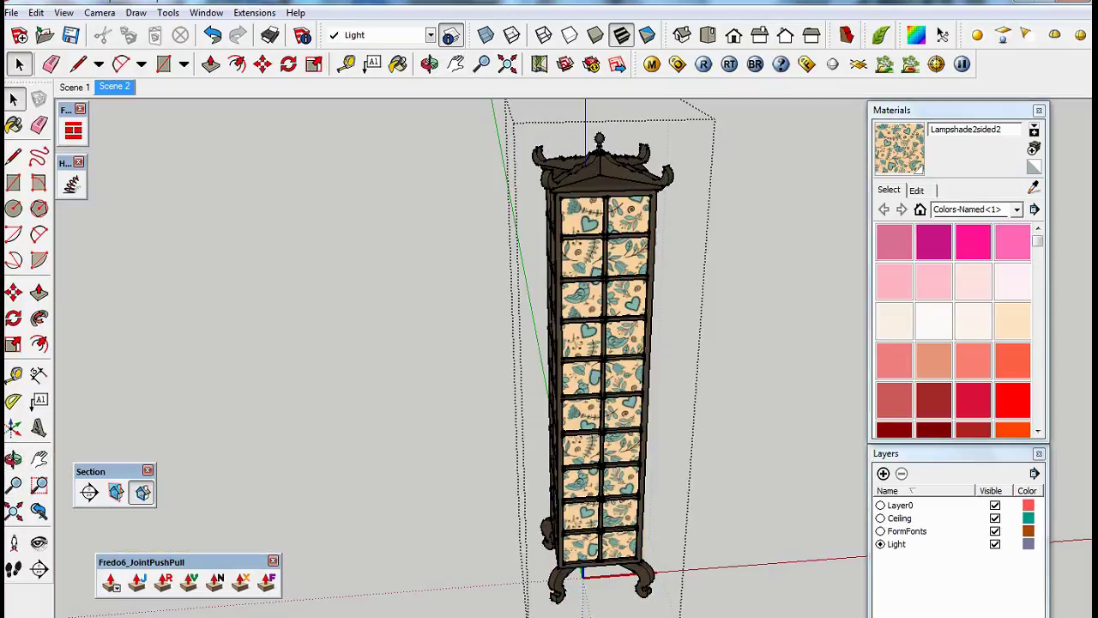
{"action": "left_click", "coordinate": [592, 360]}
{"action": "double_click", "coordinate": [592, 360]}
{"action": "mouse_move", "coordinate": [584, 386]}
{"action": "middle_mouse_down"}
{"action": "mouse_move", "coordinate": [583, 283]}
{"action": "mouse_move", "coordinate": [591, 403]}
{"action": "middle_mouse_up"}
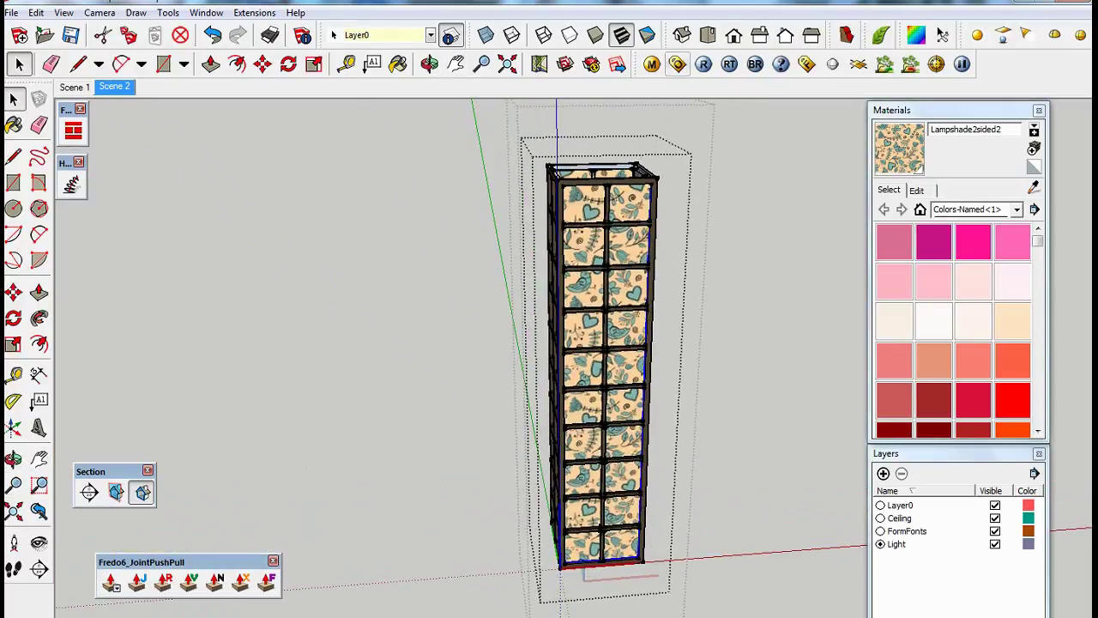
{"action": "left_click", "coordinate": [650, 222]}
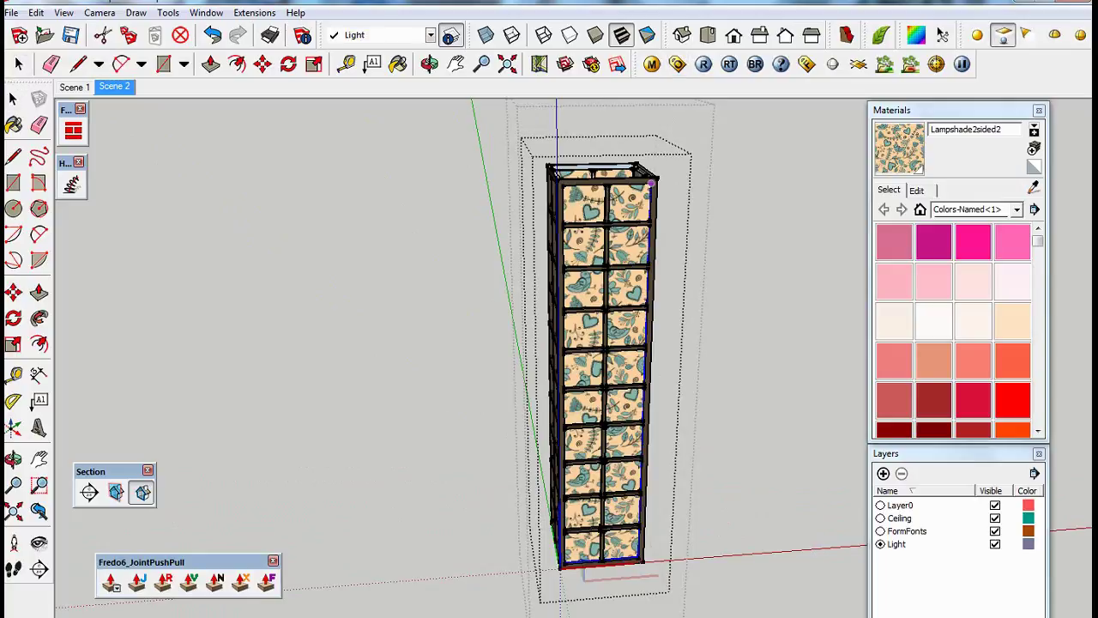
{"action": "left_click", "coordinate": [578, 527]}
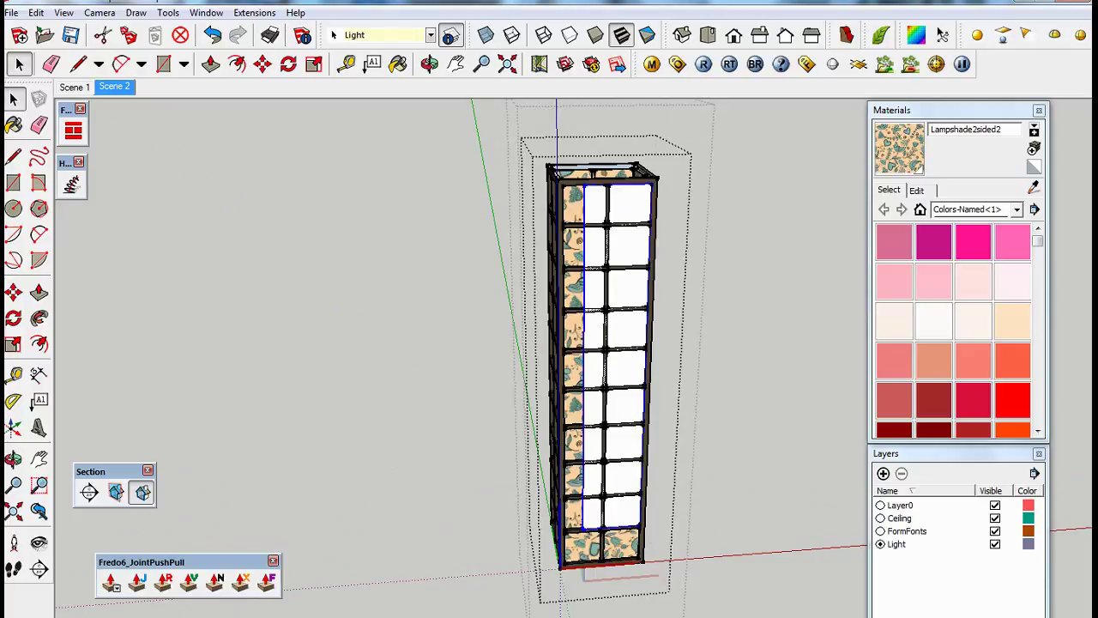
Set the plane's V-Ray light colour to salmon (255, 170, 127) and accept the settings.
{"action": "right_click", "coordinate": [629, 284]}
{"action": "mouse_move", "coordinate": [693, 595]}
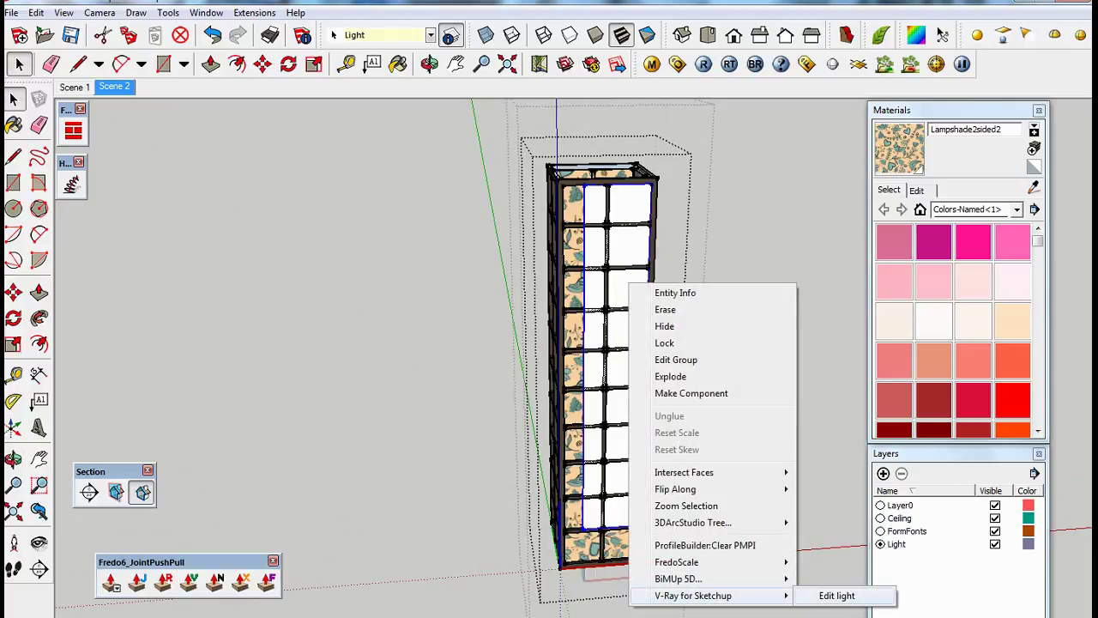
{"action": "left_click", "coordinate": [836, 595]}
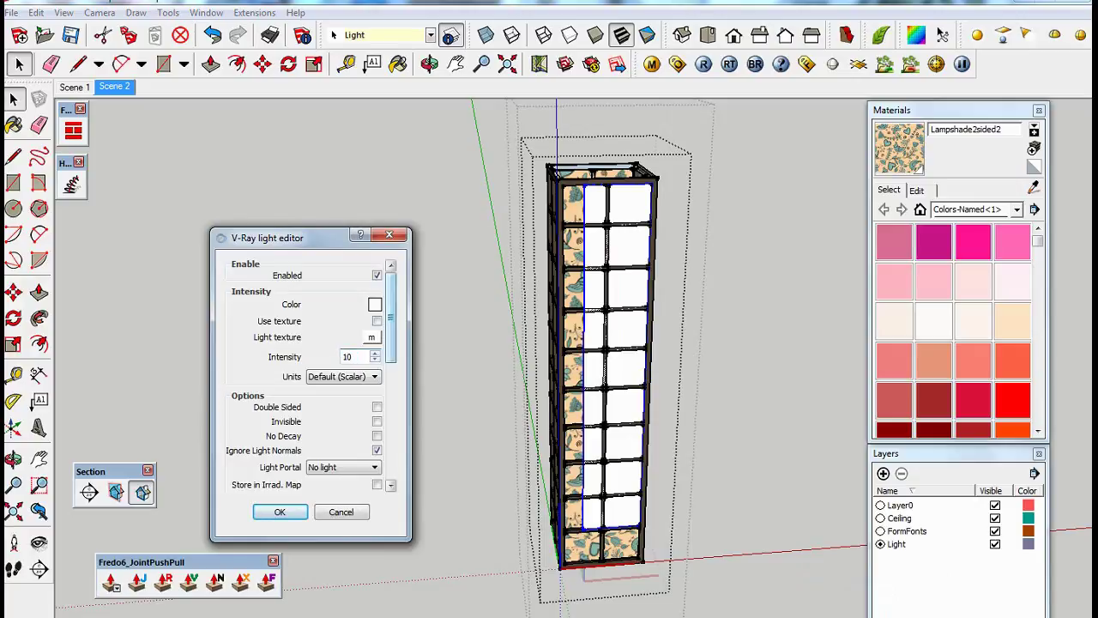
{"action": "left_click", "coordinate": [374, 304]}
{"action": "left_click", "coordinate": [139, 447]}
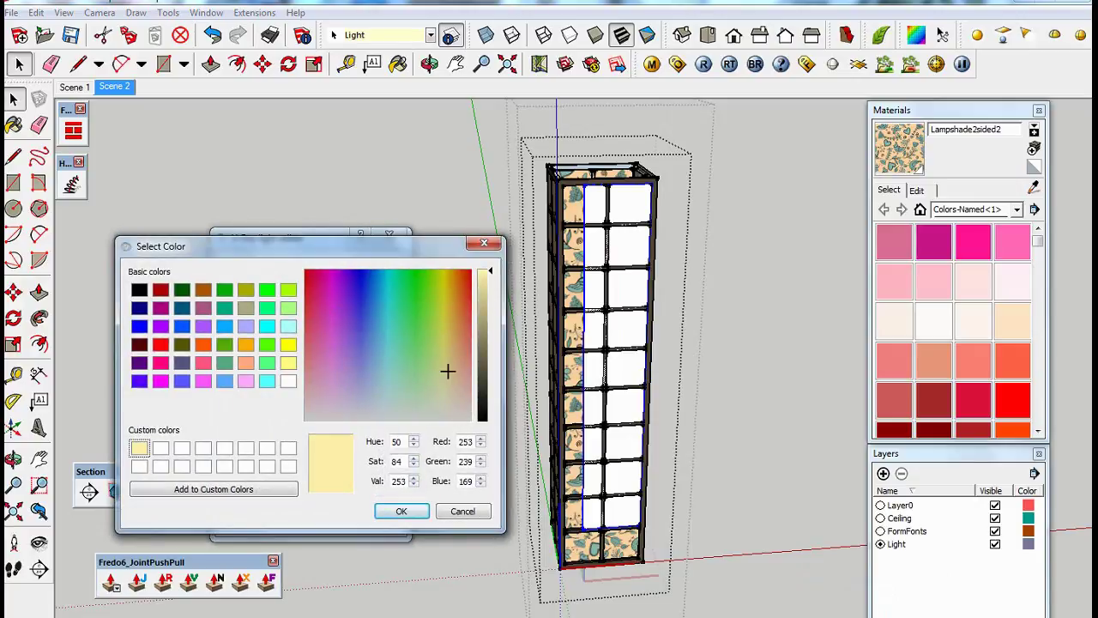
{"action": "left_click", "coordinate": [461, 343]}
{"action": "left_click", "coordinate": [401, 510]}
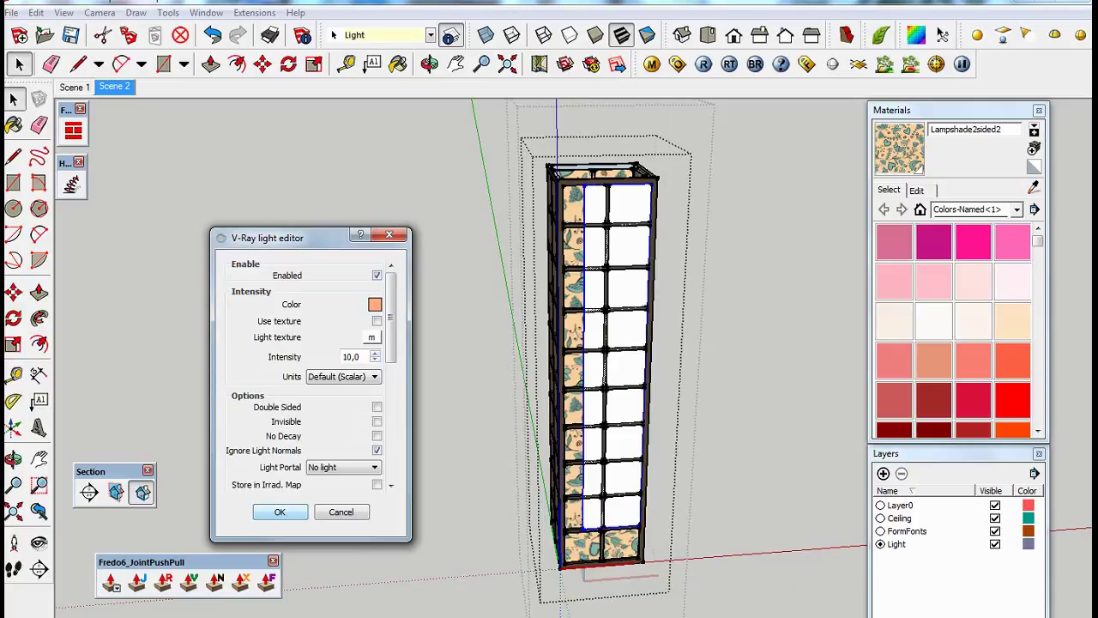
{"action": "key", "text": "Return"}
{"action": "scroll", "coordinate": [635, 138], "scroll_direction": "up", "scroll_amount": 3}
{"action": "scroll", "coordinate": [635, 137], "scroll_direction": "up", "scroll_amount": 2}
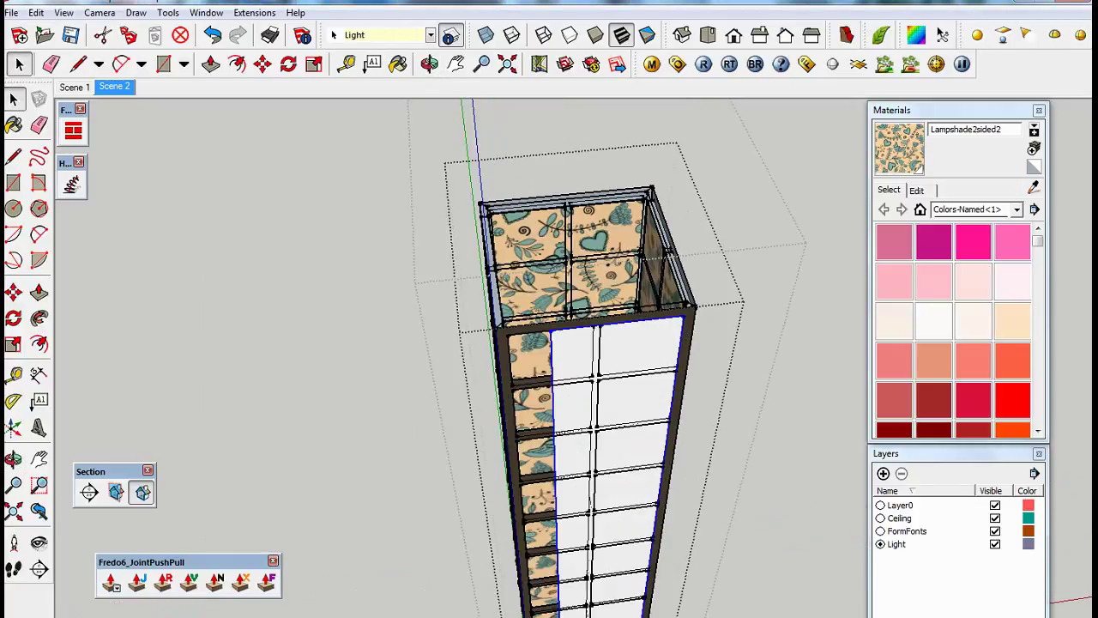
Rotate the light plane and move the divider plane left so the two planes cross.
{"action": "key", "text": "q"}
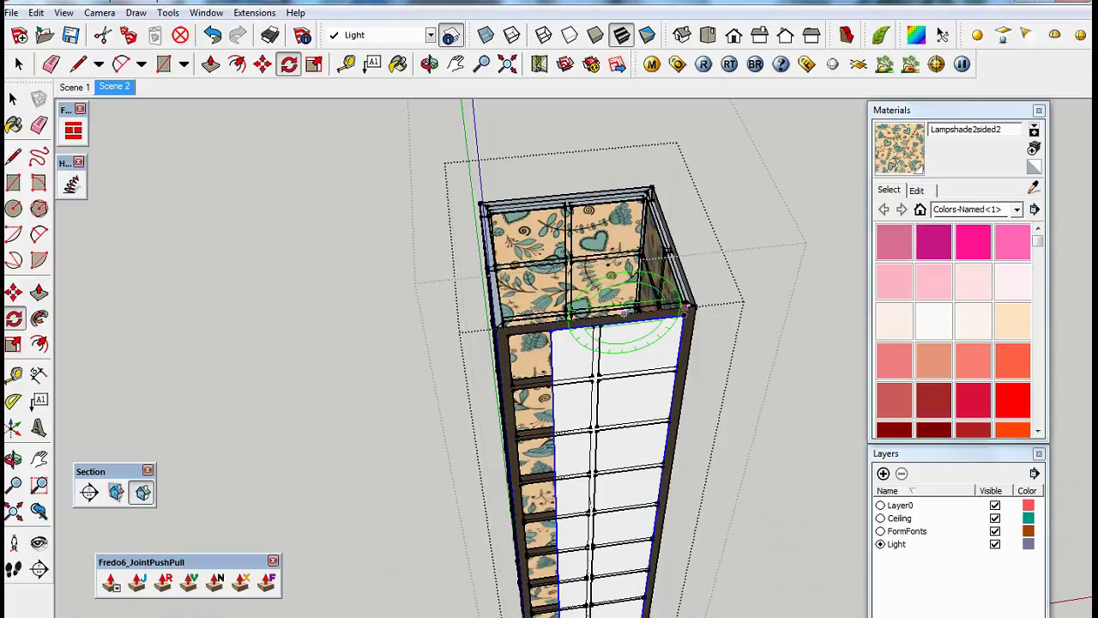
{"action": "left_click", "coordinate": [621, 313]}
{"action": "middle_click_drag", "start_coordinate": [623, 313], "coordinate": [631, 469]}
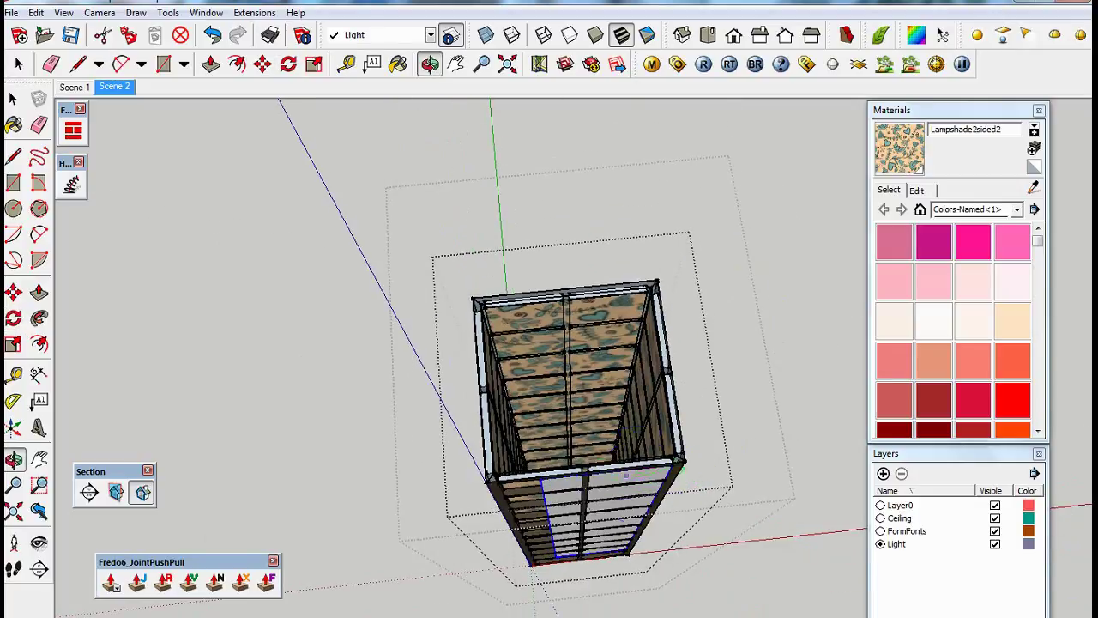
{"action": "left_click", "coordinate": [631, 470]}
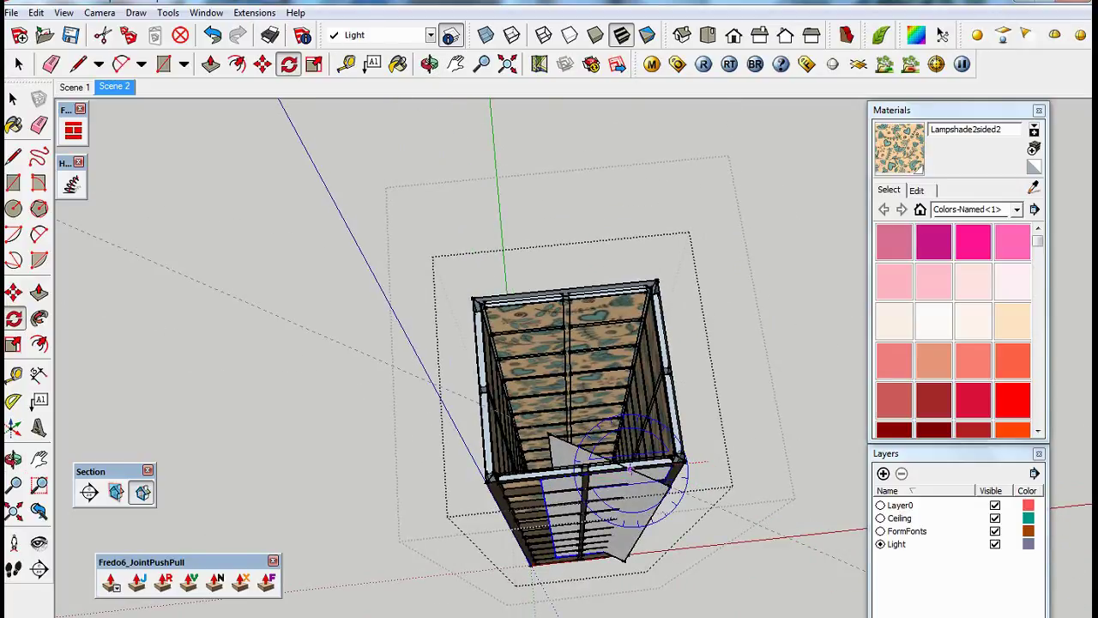
{"action": "mouse_move", "coordinate": [630, 470]}
{"action": "middle_mouse_down"}
{"action": "mouse_move", "coordinate": [699, 369]}
{"action": "mouse_move", "coordinate": [686, 429]}
{"action": "middle_mouse_up"}
{"action": "key", "text": "m"}
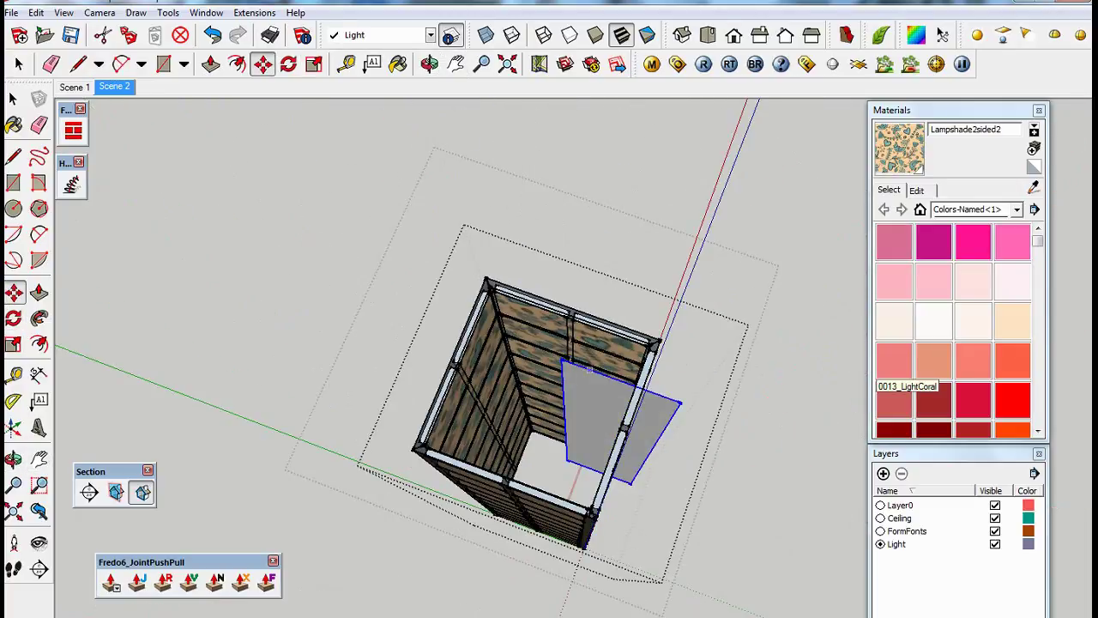
{"action": "scroll", "coordinate": [540, 403], "scroll_direction": "up", "scroll_amount": 3}
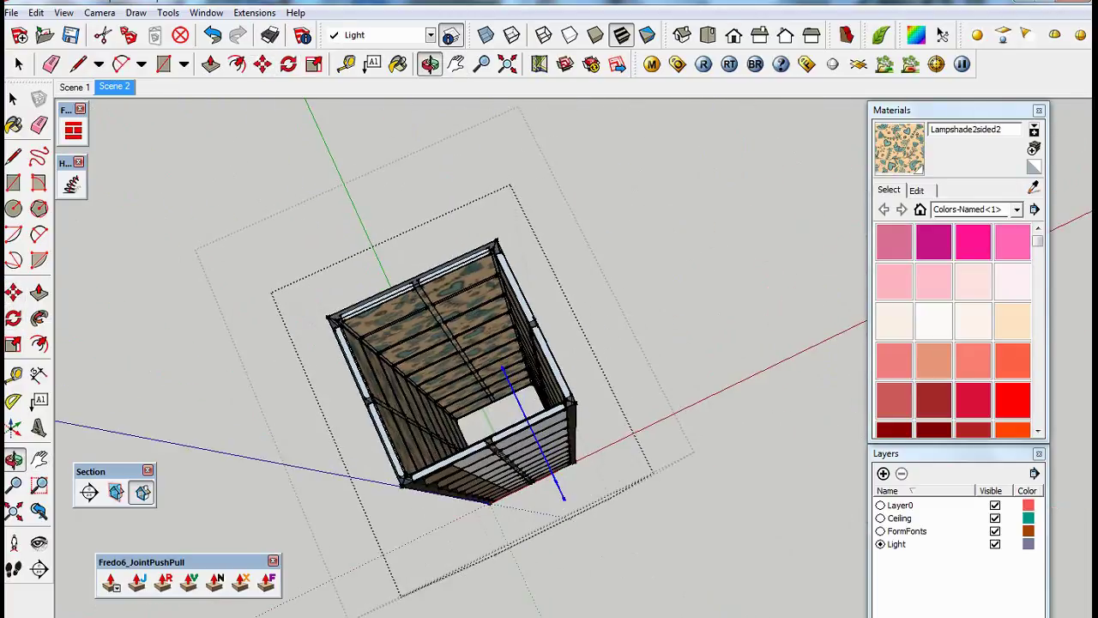
{"action": "scroll", "coordinate": [534, 418], "scroll_direction": "up", "scroll_amount": 5}
{"action": "mouse_move", "coordinate": [489, 421]}
{"action": "middle_mouse_down"}
{"action": "mouse_move", "coordinate": [515, 369]}
{"action": "mouse_move", "coordinate": [442, 408]}
{"action": "middle_mouse_up"}
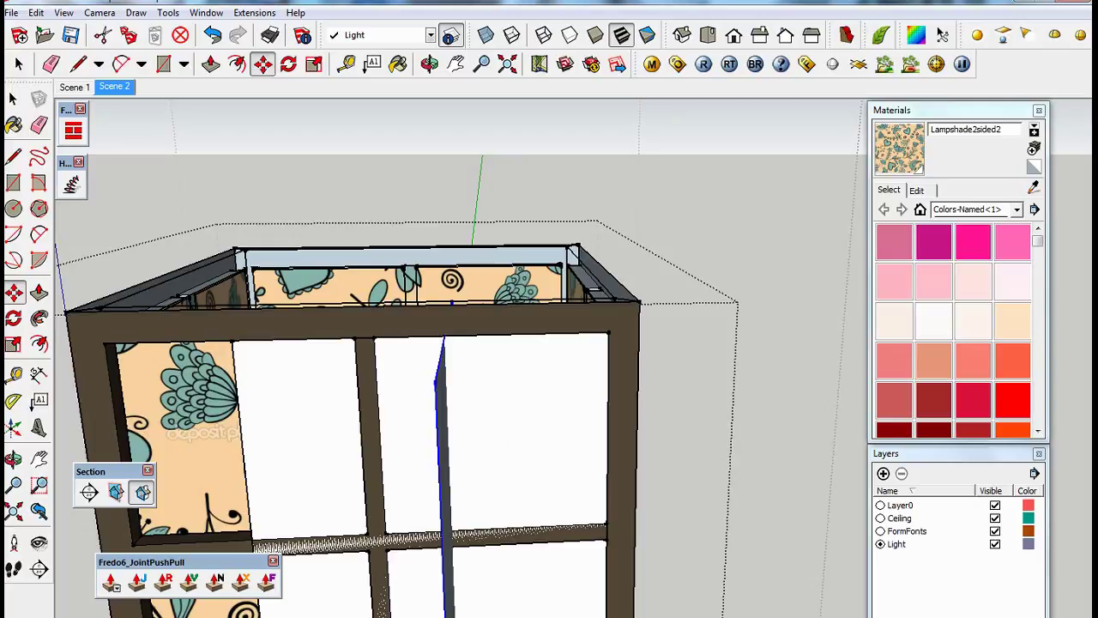
{"action": "left_click", "coordinate": [534, 416]}
{"action": "key", "text": "space"}
{"action": "scroll", "coordinate": [515, 404], "scroll_direction": "down", "scroll_amount": 3}
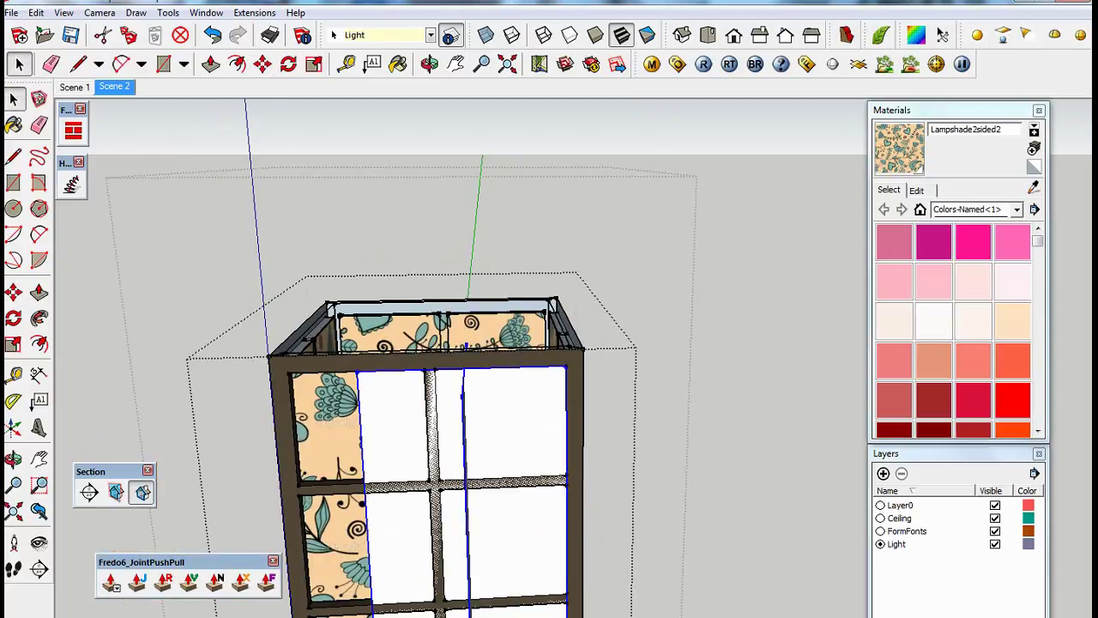
Group the two light planes and move the group to the centre of the lamp box.
{"action": "right_click", "coordinate": [510, 109]}
{"action": "left_click", "coordinate": [557, 259]}
{"action": "middle_click_drag", "start_coordinate": [514, 386], "coordinate": [480, 403]}
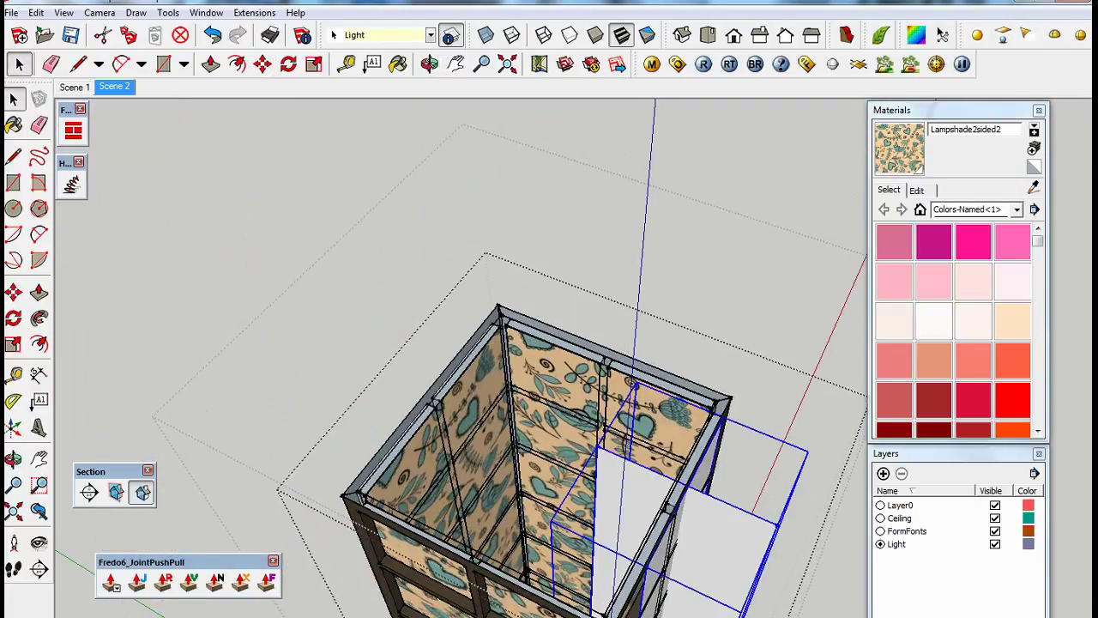
{"action": "key", "text": "m"}
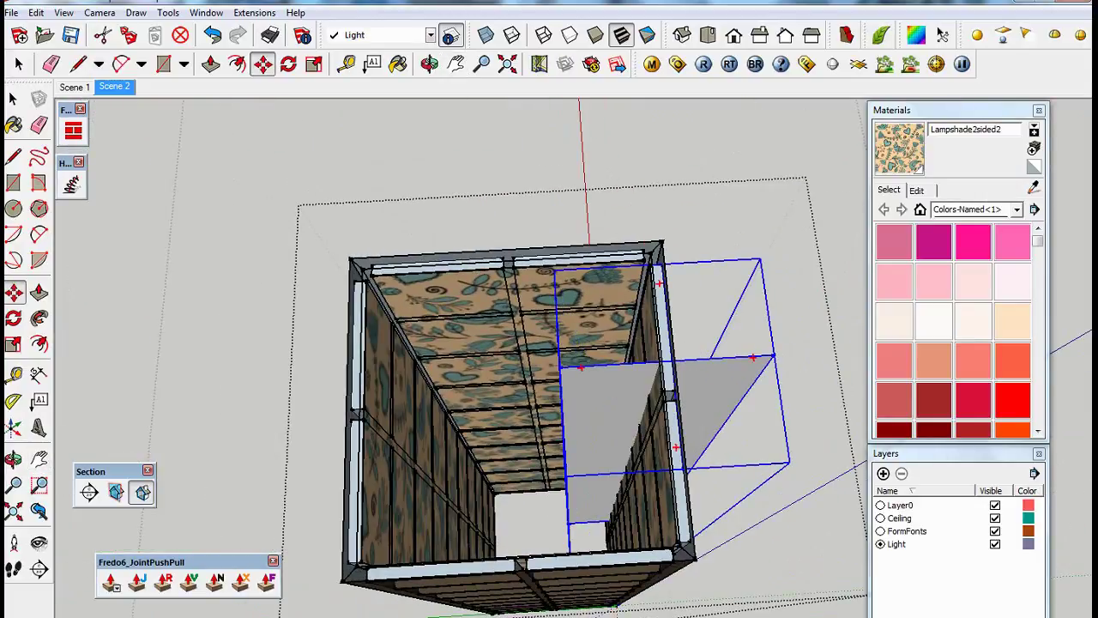
{"action": "left_click_drag", "start_coordinate": [669, 360], "coordinate": [498, 360]}
{"action": "middle_click_drag", "start_coordinate": [498, 360], "coordinate": [383, 370]}
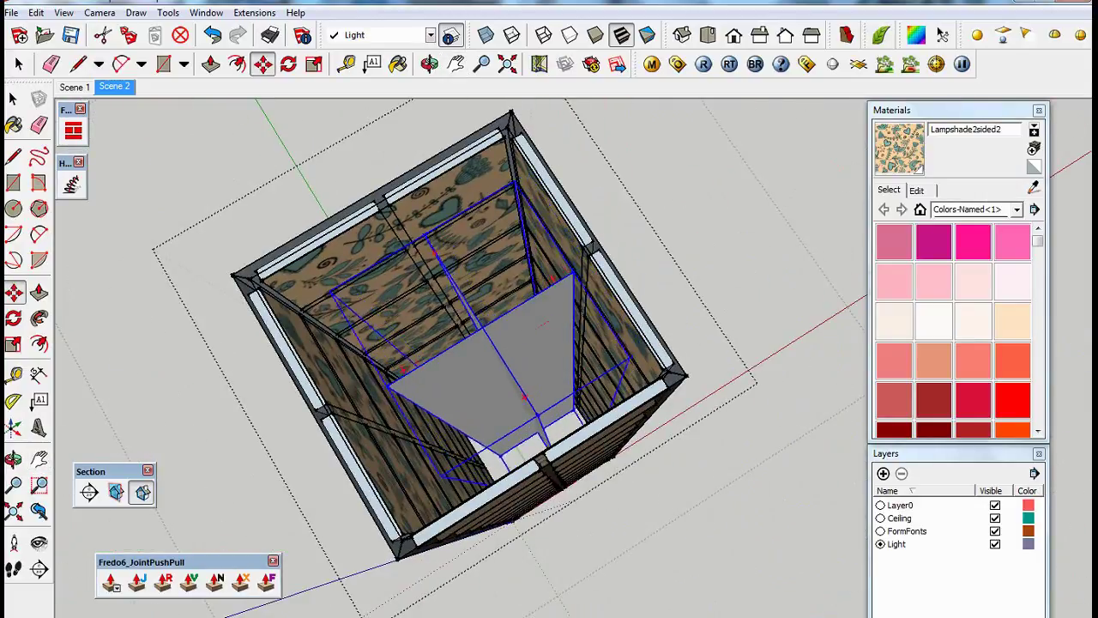
{"action": "mouse_move", "coordinate": [463, 369]}
{"action": "middle_mouse_down"}
{"action": "mouse_move", "coordinate": [539, 517]}
{"action": "mouse_move", "coordinate": [515, 446]}
{"action": "middle_mouse_up"}
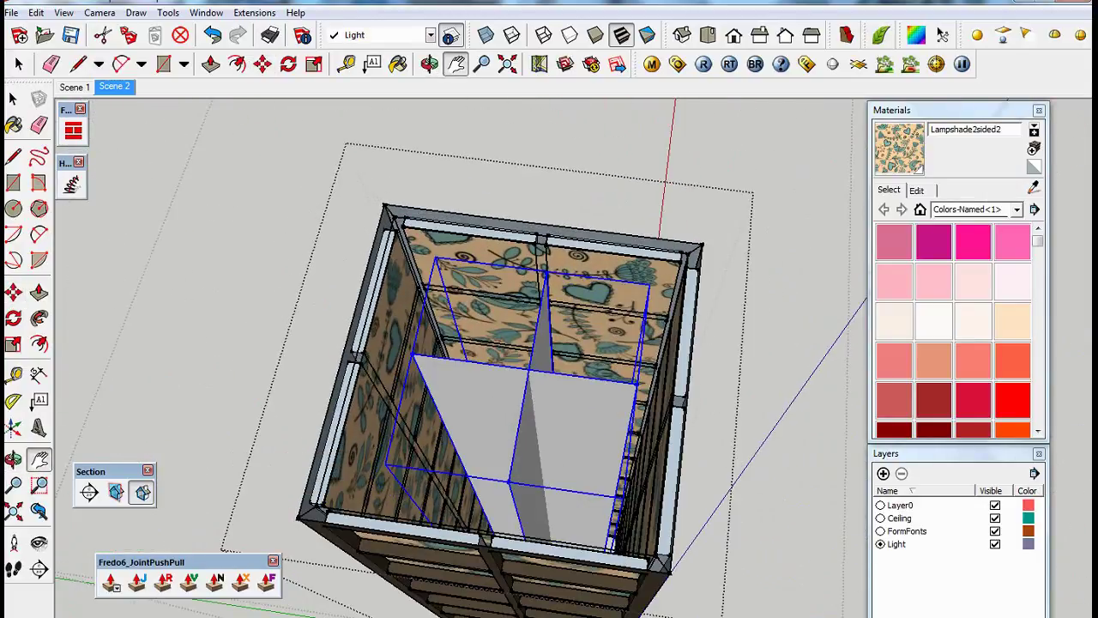
{"action": "key", "text": "space"}
Open and accept the V-Ray light settings for each of the two crossed planes.
{"action": "right_click", "coordinate": [557, 415]}
{"action": "left_click", "coordinate": [766, 403]}
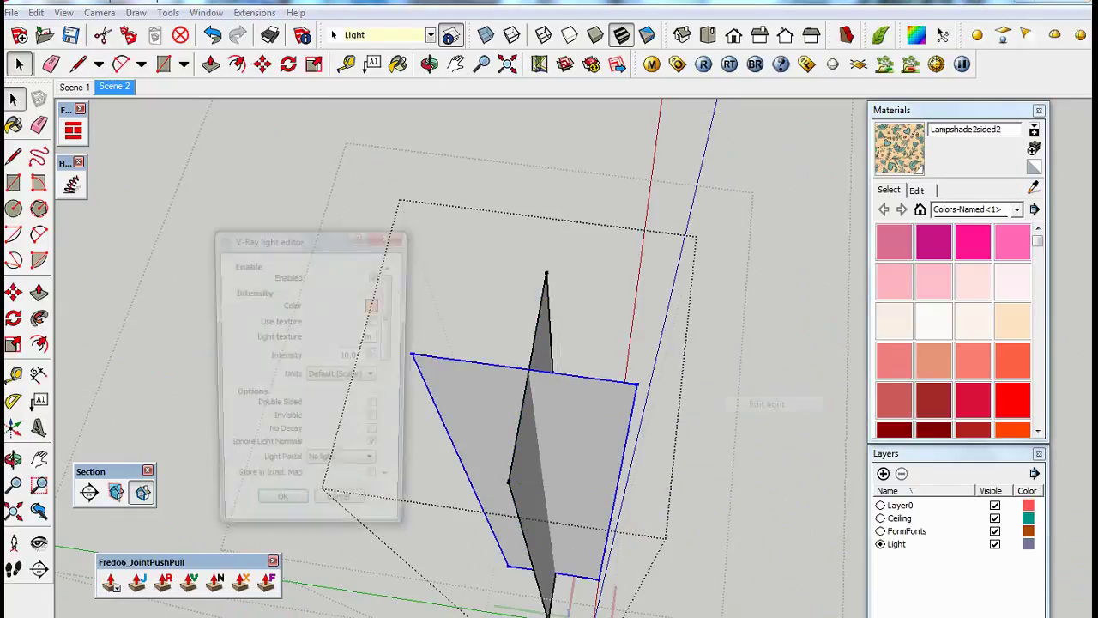
{"action": "left_click", "coordinate": [279, 511]}
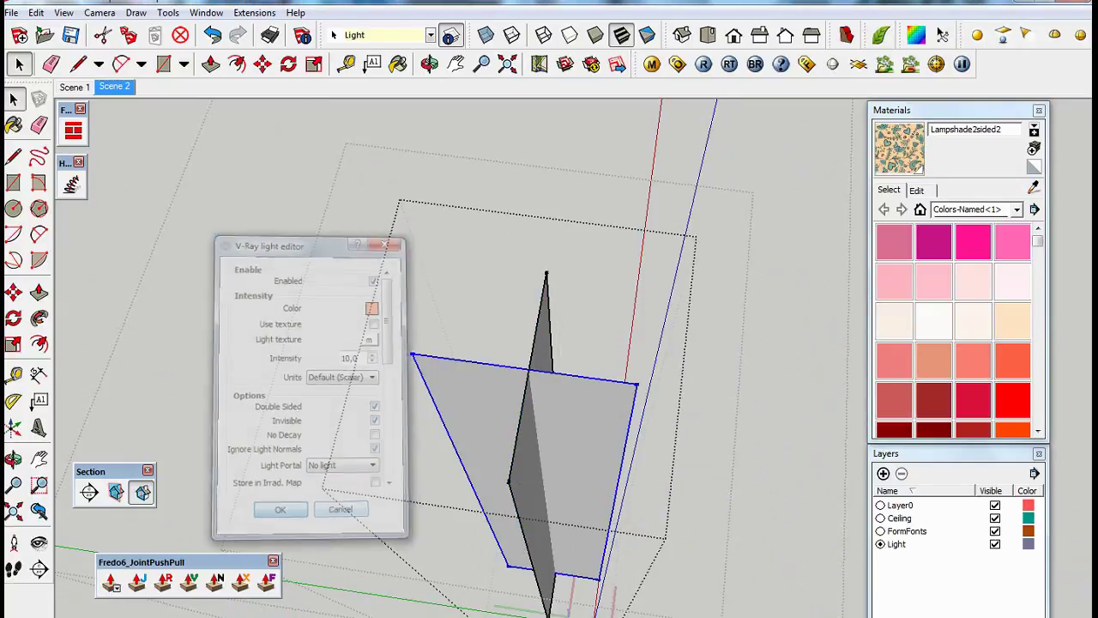
{"action": "right_click", "coordinate": [525, 454]}
{"action": "left_click", "coordinate": [732, 446]}
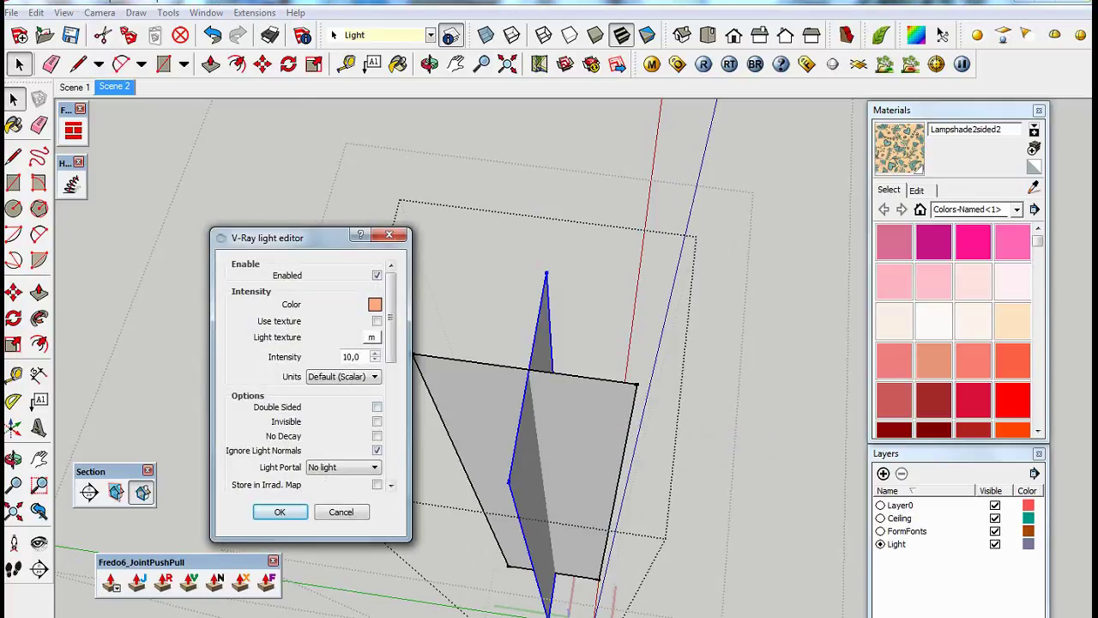
{"action": "left_click", "coordinate": [280, 511]}
Leave the tall lamp's group and open the red lampshade group, looking down into it.
{"action": "left_click", "coordinate": [114, 85]}
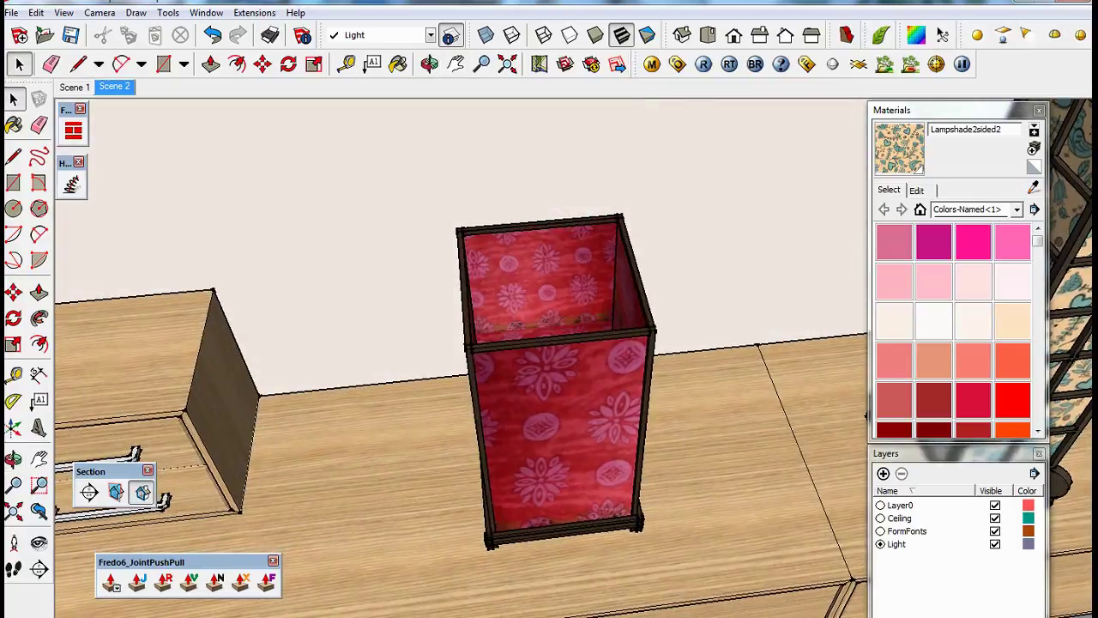
{"action": "double_click", "coordinate": [549, 386]}
{"action": "mouse_move", "coordinate": [549, 386]}
{"action": "middle_mouse_down"}
{"action": "mouse_move", "coordinate": [549, 446]}
{"action": "mouse_move", "coordinate": [549, 361]}
{"action": "middle_mouse_up"}
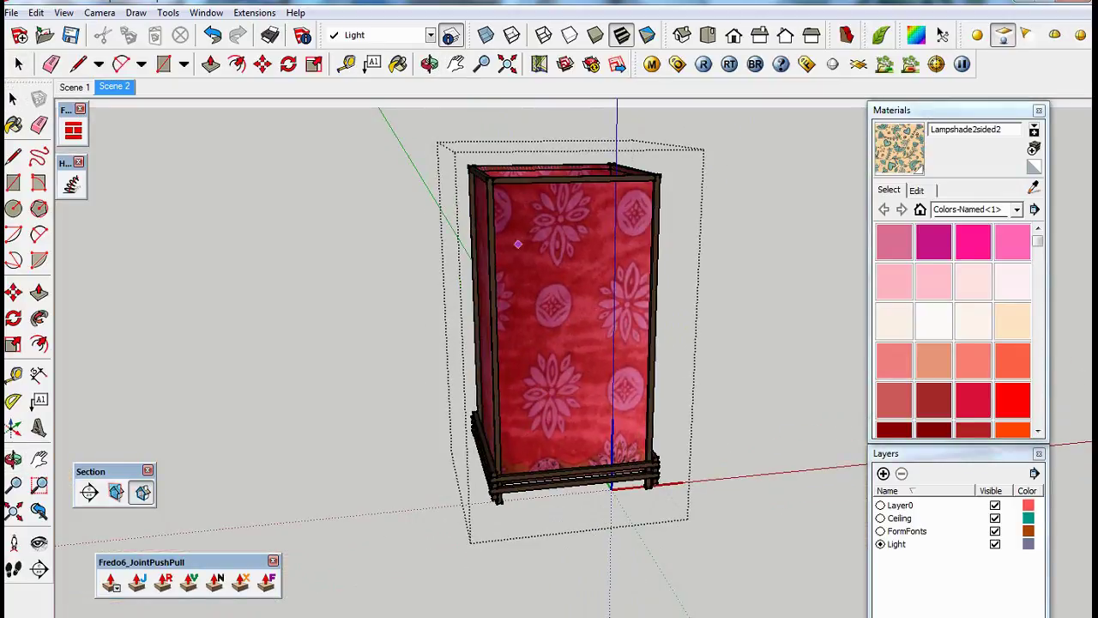
Draw a light plane rectangle across the red shade's front face.
{"action": "left_click", "coordinate": [644, 186]}
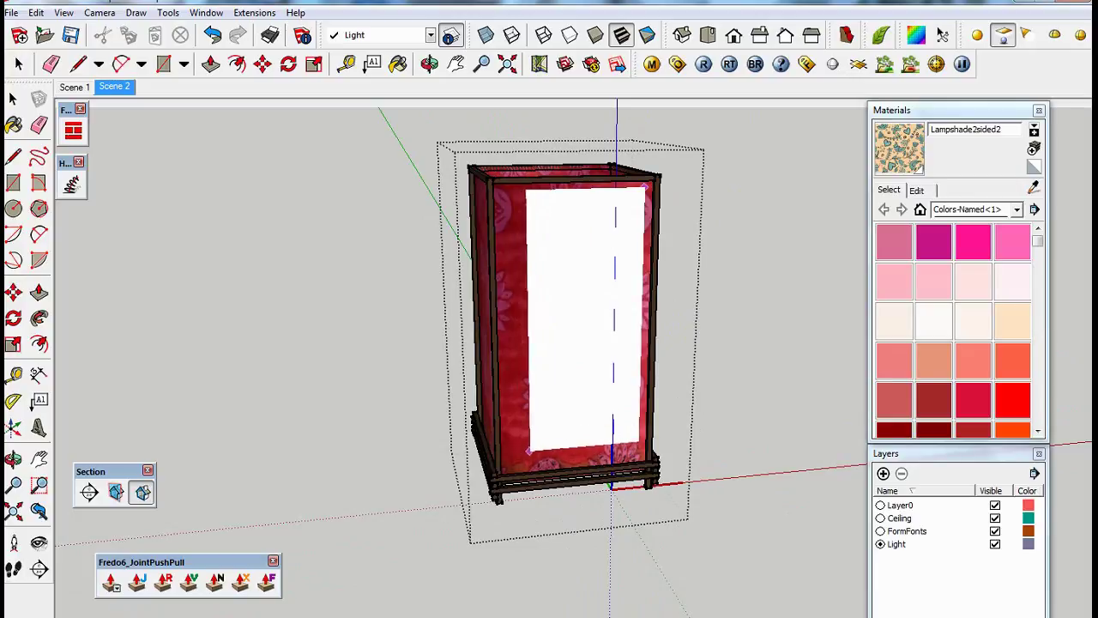
{"action": "left_click", "coordinate": [538, 446]}
{"action": "key", "text": "space"}
{"action": "middle_click_drag", "start_coordinate": [583, 343], "coordinate": [581, 382]}
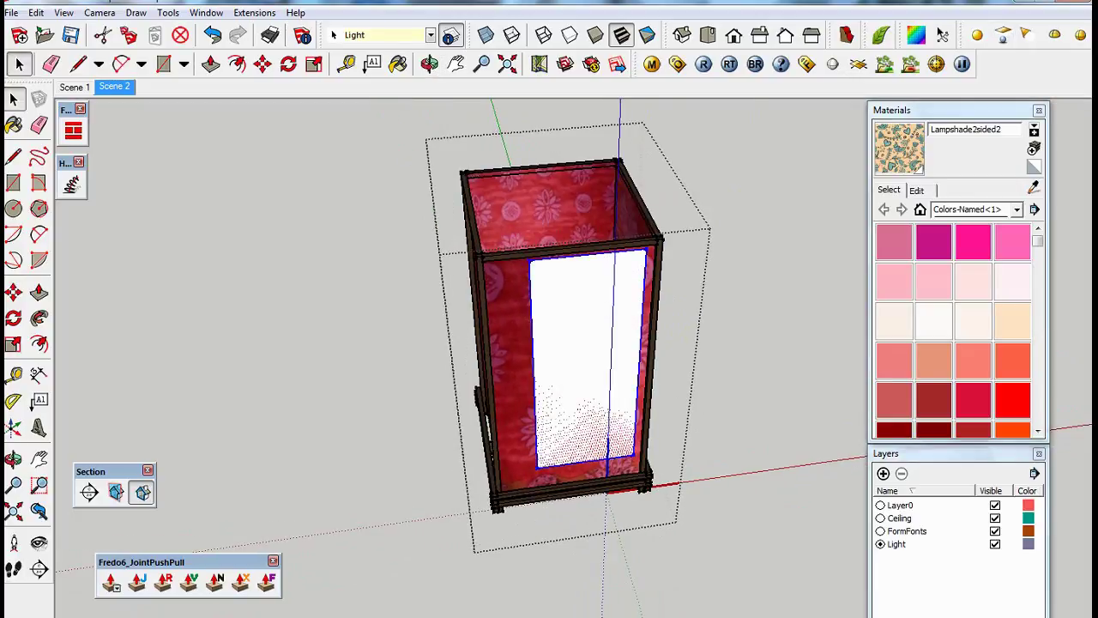
Give the new plane a salmon V-Ray light colour and accept the settings.
{"action": "right_click", "coordinate": [582, 383]}
{"action": "left_click", "coordinate": [794, 364]}
{"action": "left_click", "coordinate": [375, 303]}
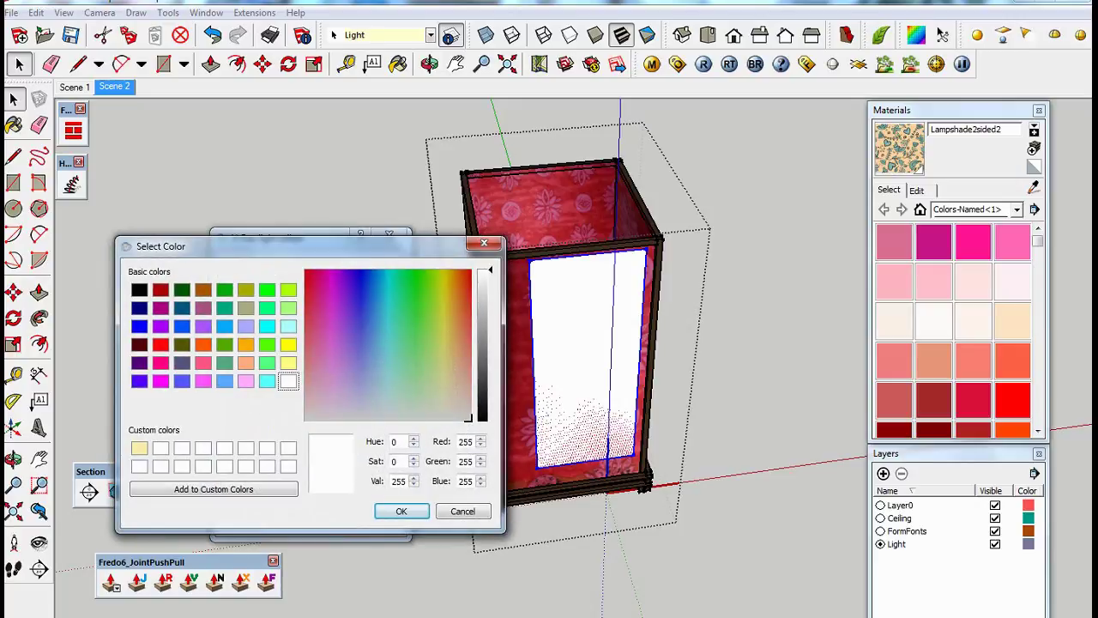
{"action": "left_click", "coordinate": [458, 344]}
{"action": "left_click", "coordinate": [401, 510]}
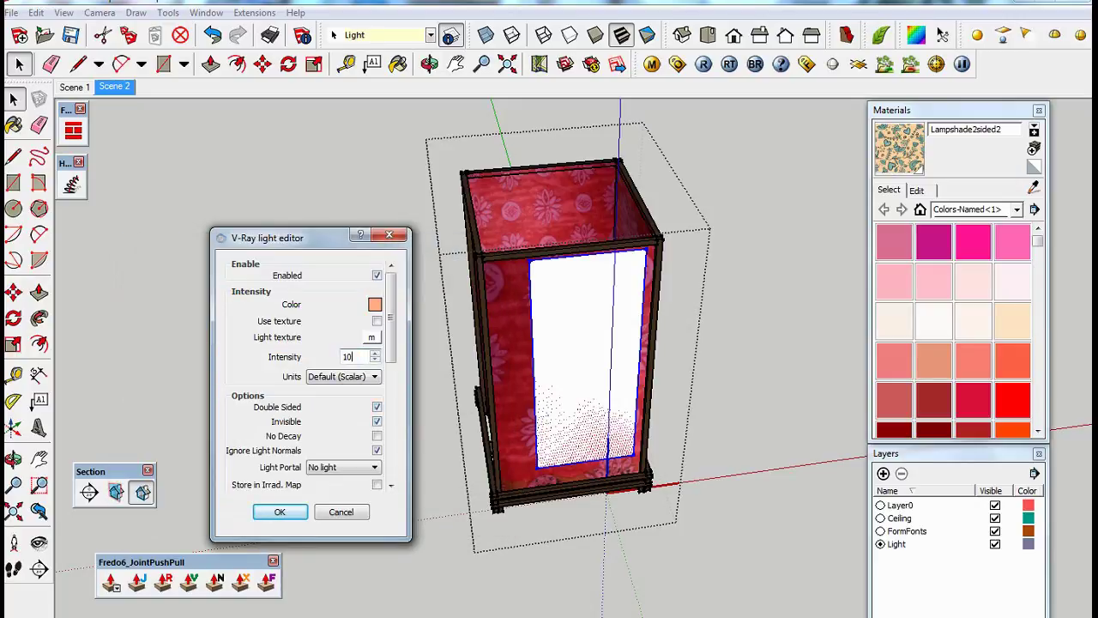
{"action": "left_click", "coordinate": [280, 511]}
Rotate the light plane upright inside the red shade and check its position.
{"action": "middle_click_drag", "start_coordinate": [532, 369], "coordinate": [613, 377]}
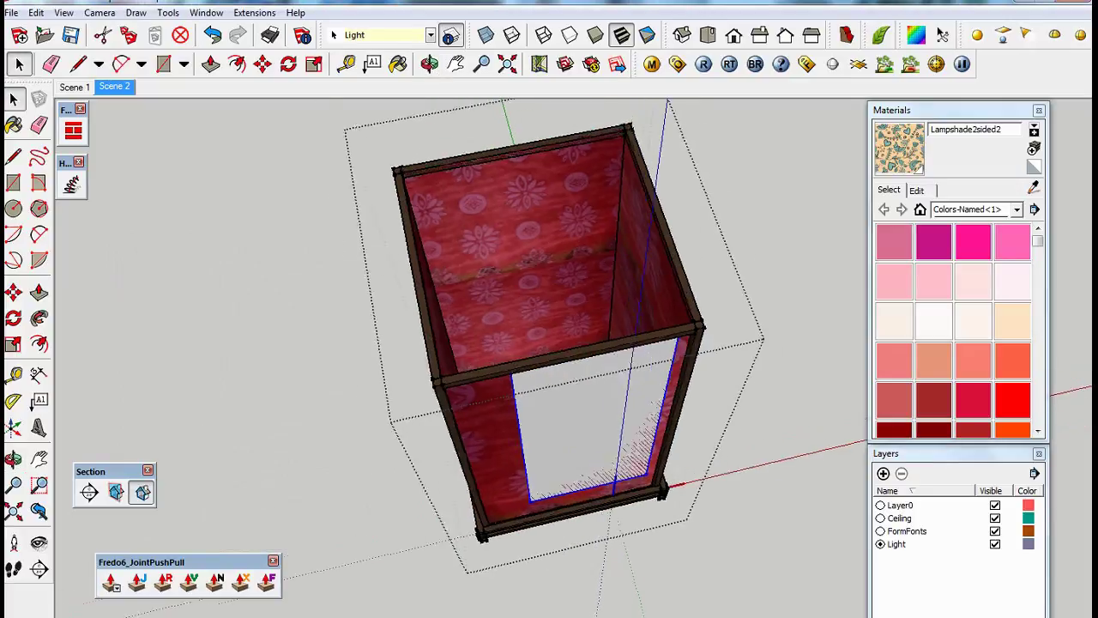
{"action": "key", "text": "q"}
{"action": "left_click", "coordinate": [608, 341]}
{"action": "left_click", "coordinate": [689, 324]}
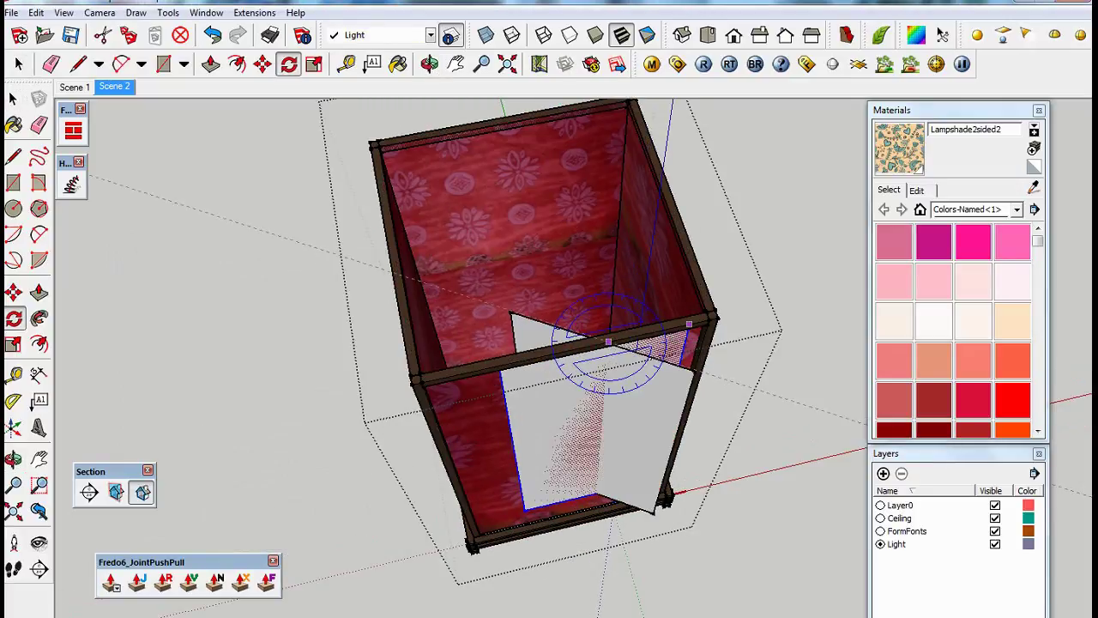
{"action": "left_click", "coordinate": [647, 403]}
{"action": "key", "text": "m"}
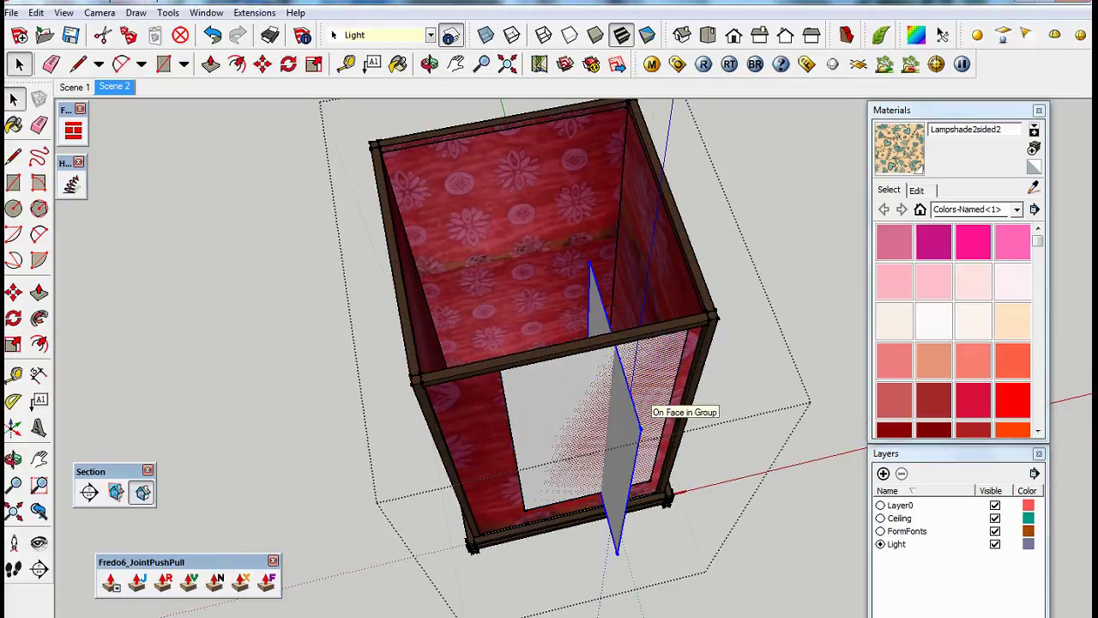
{"action": "key", "text": "space"}
{"action": "middle_click_drag", "start_coordinate": [549, 344], "coordinate": [514, 360]}
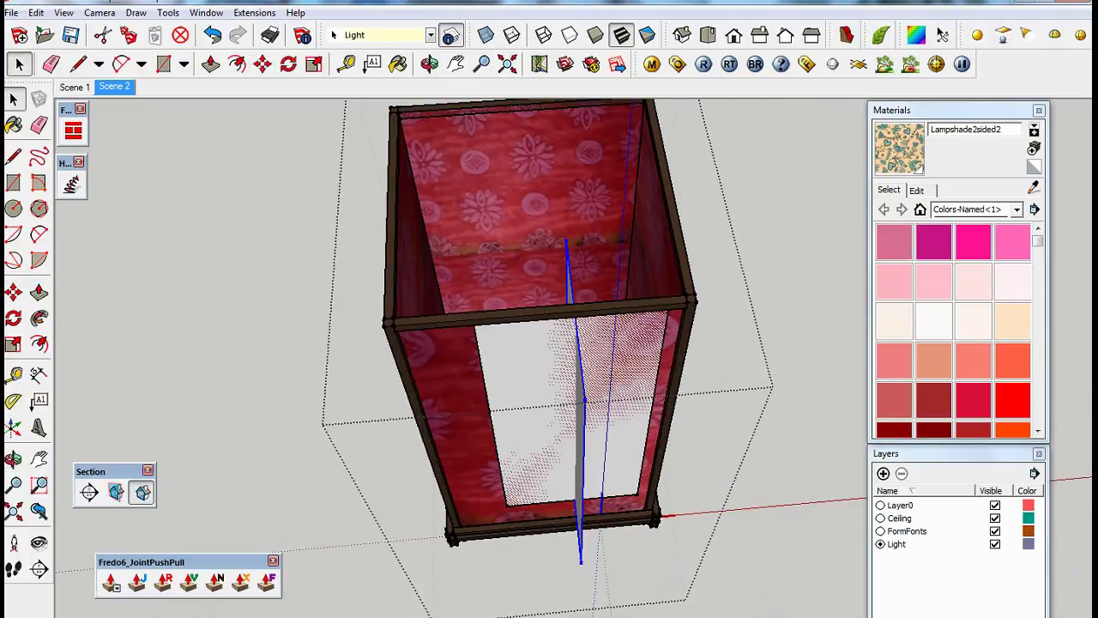
{"action": "right_click", "coordinate": [598, 358]}
{"action": "middle_click_drag", "start_coordinate": [649, 204], "coordinate": [632, 420]}
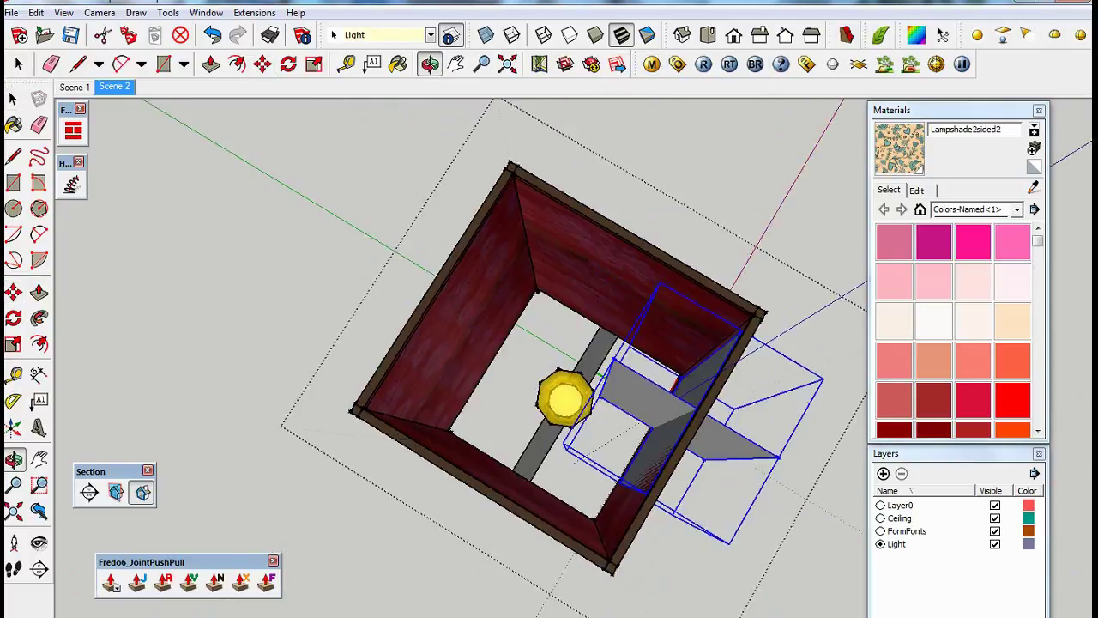
{"action": "key", "text": "m"}
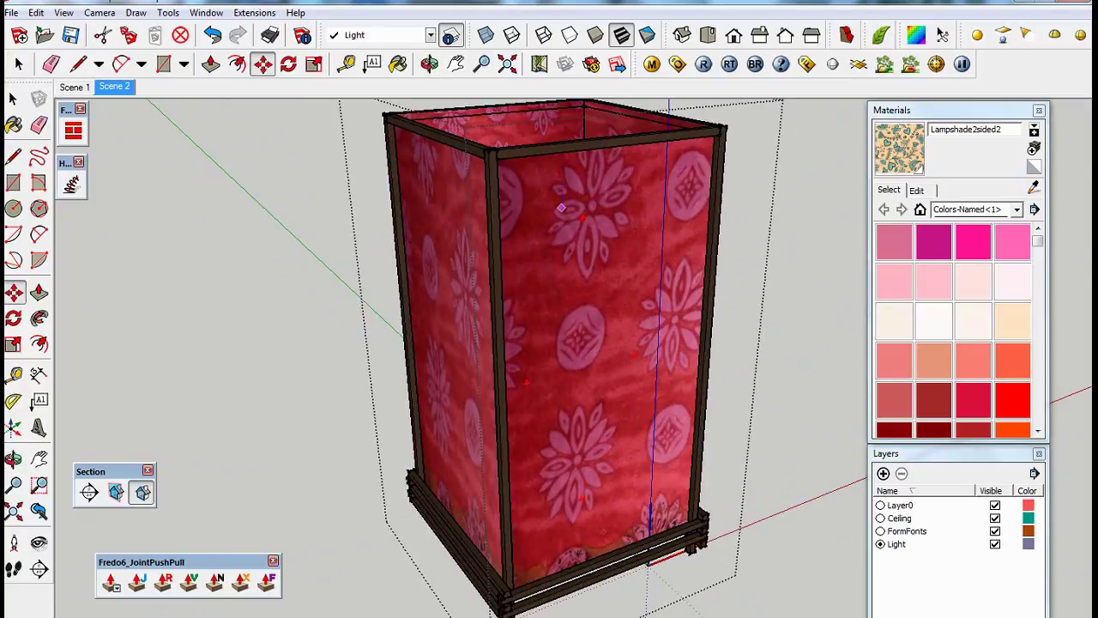
Exit the red lamp's editing and pan to a front view of both lamps on the dresser.
{"action": "key", "text": "space"}
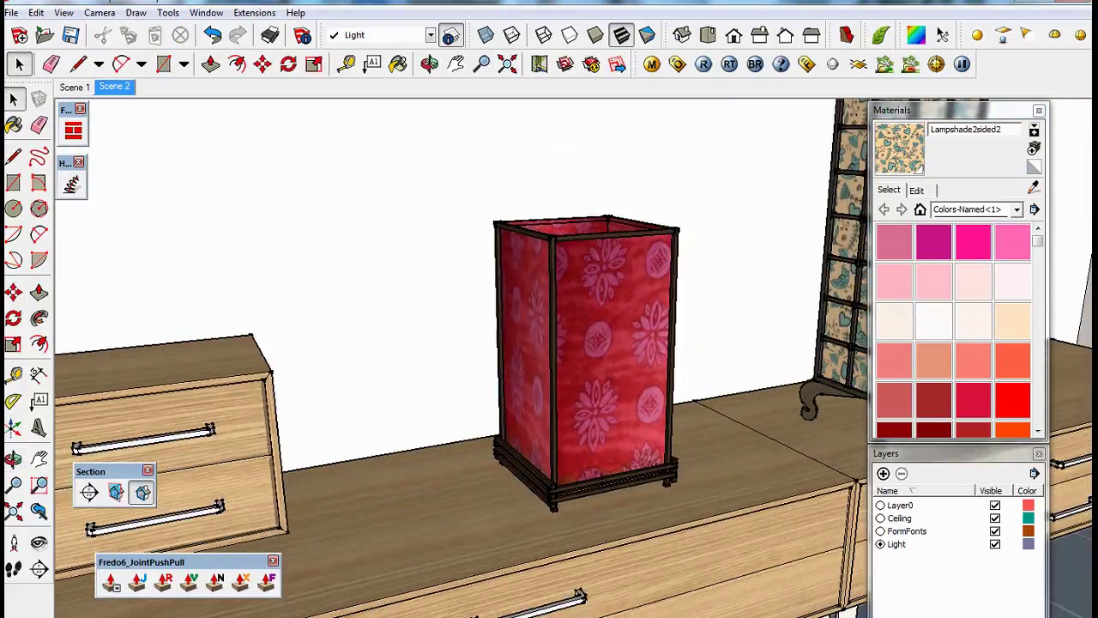
{"action": "key", "text": "h"}
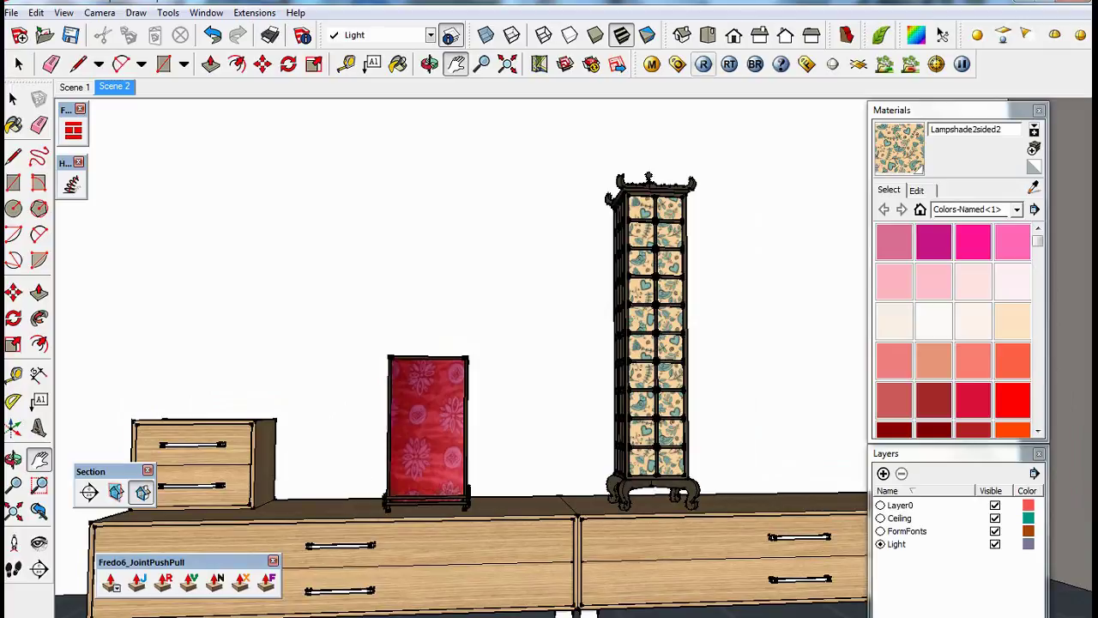
Browse the V-Ray environment skylight texture to Sky 2.hdr in 20_HDRI_Images_by_just_Nate.
{"action": "left_click", "coordinate": [677, 64]}
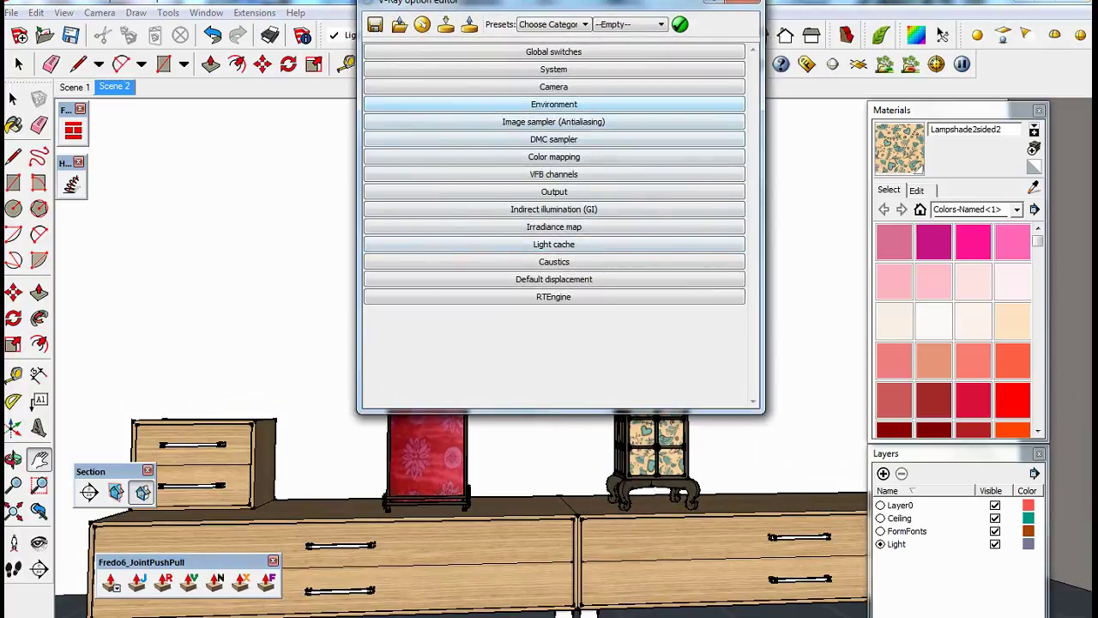
{"action": "left_click", "coordinate": [553, 104]}
{"action": "left_click", "coordinate": [493, 136]}
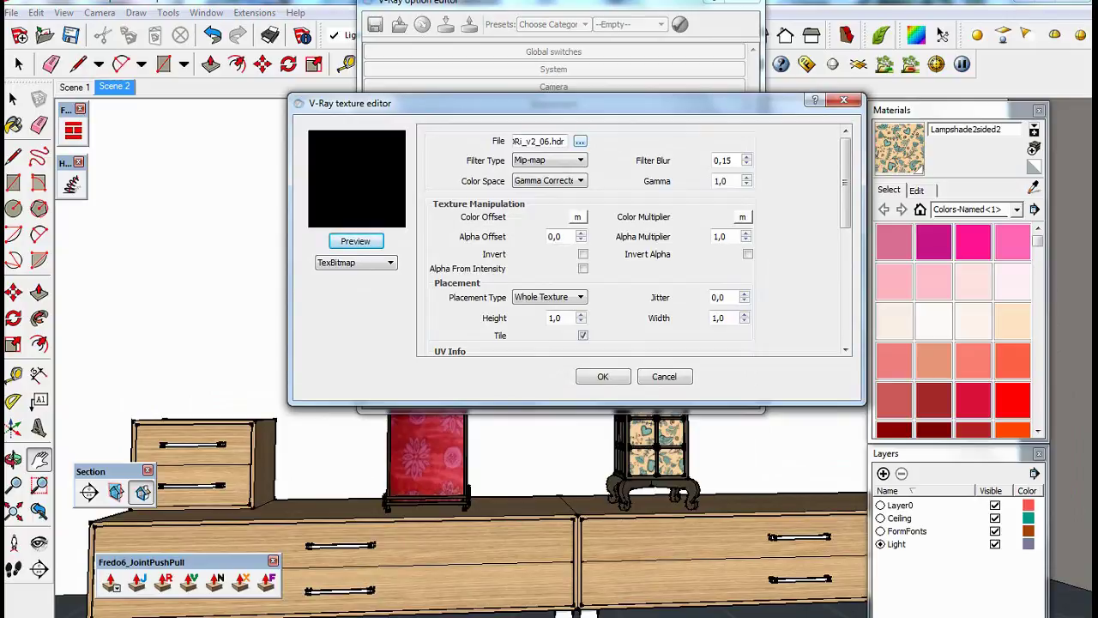
{"action": "left_click", "coordinate": [580, 141]}
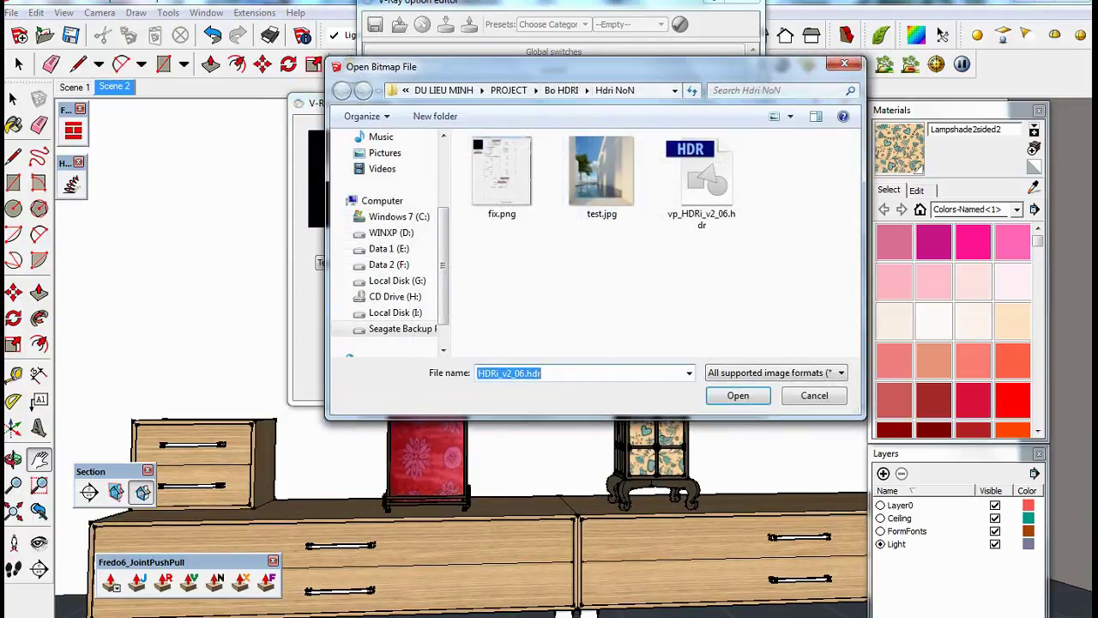
{"action": "left_click", "coordinate": [561, 90]}
{"action": "double_click", "coordinate": [540, 160]}
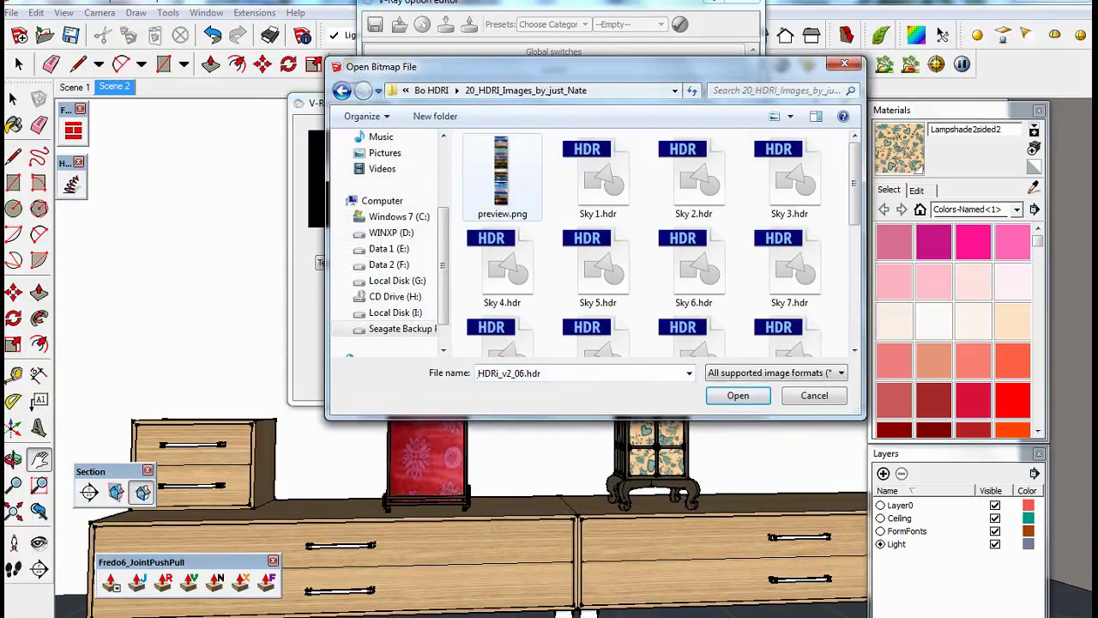
{"action": "left_click", "coordinate": [693, 176]}
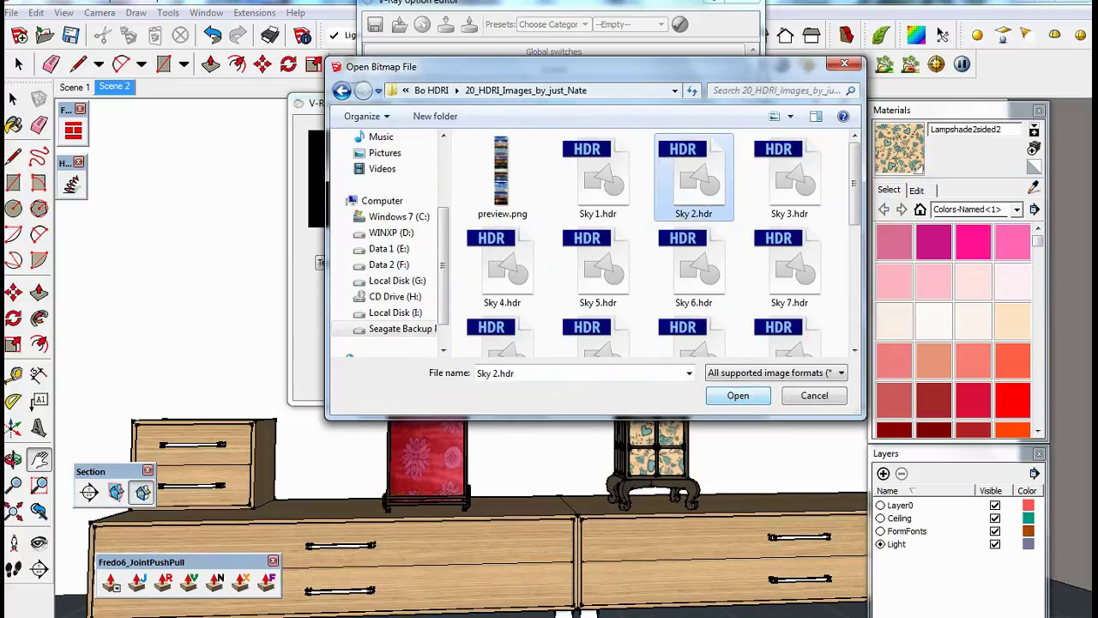
Open preview.png in Bo HDRI/20_HDRI_Images_by_just_Nate in Explorer to compare the skies.
{"action": "left_click", "coordinate": [125, 558]}
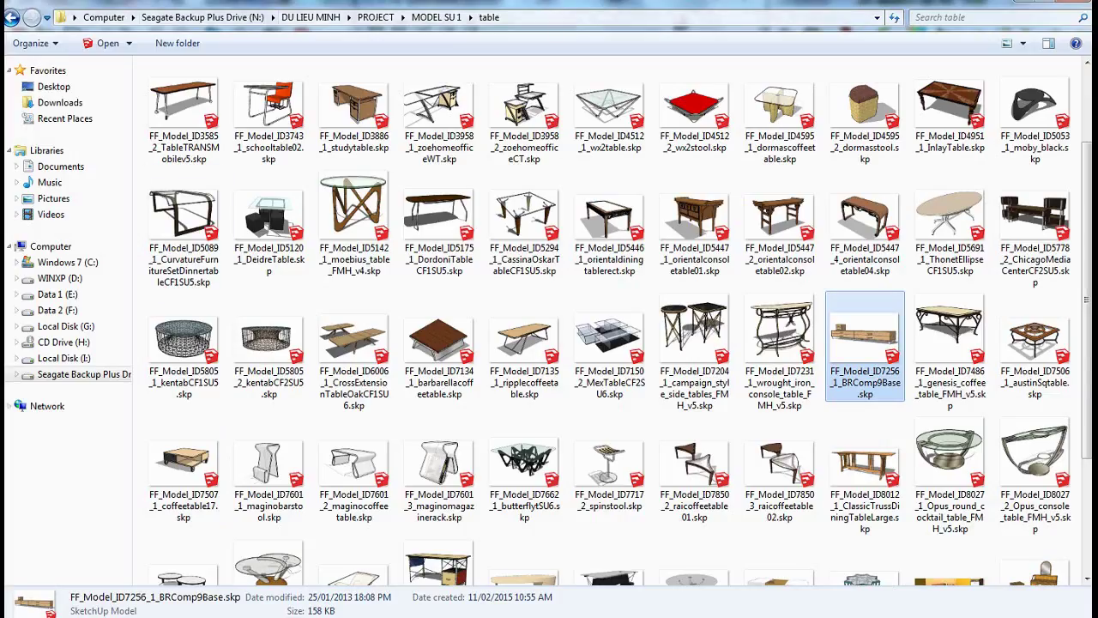
{"action": "left_click", "coordinate": [311, 17]}
{"action": "left_click", "coordinate": [12, 17]}
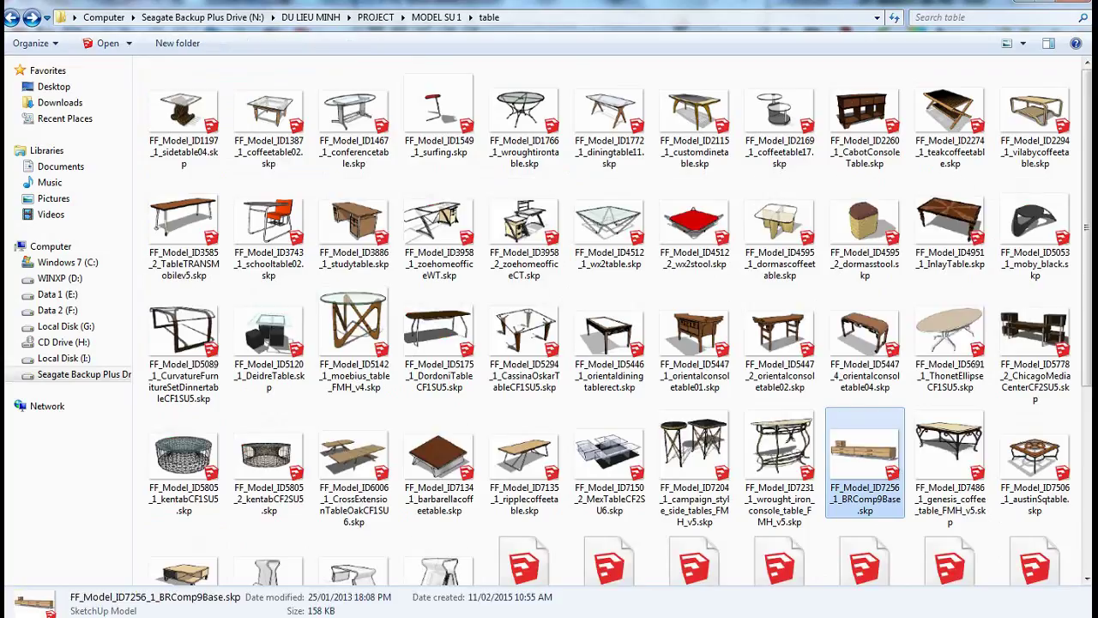
{"action": "left_click", "coordinate": [376, 18]}
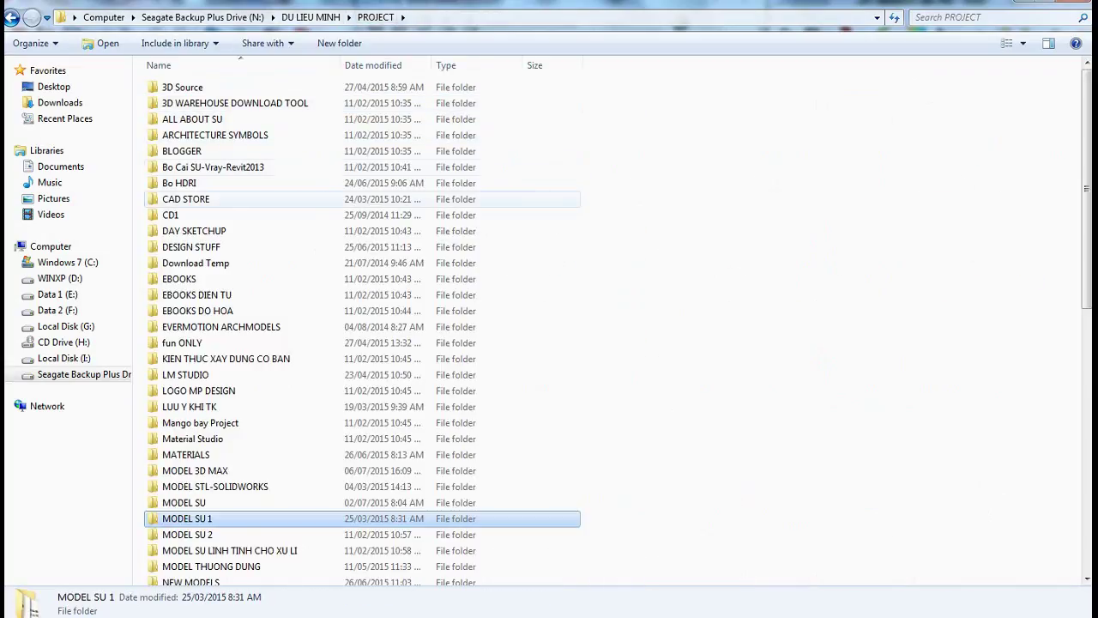
{"action": "double_click", "coordinate": [180, 182]}
{"action": "double_click", "coordinate": [198, 86]}
{"action": "double_click", "coordinate": [184, 103]}
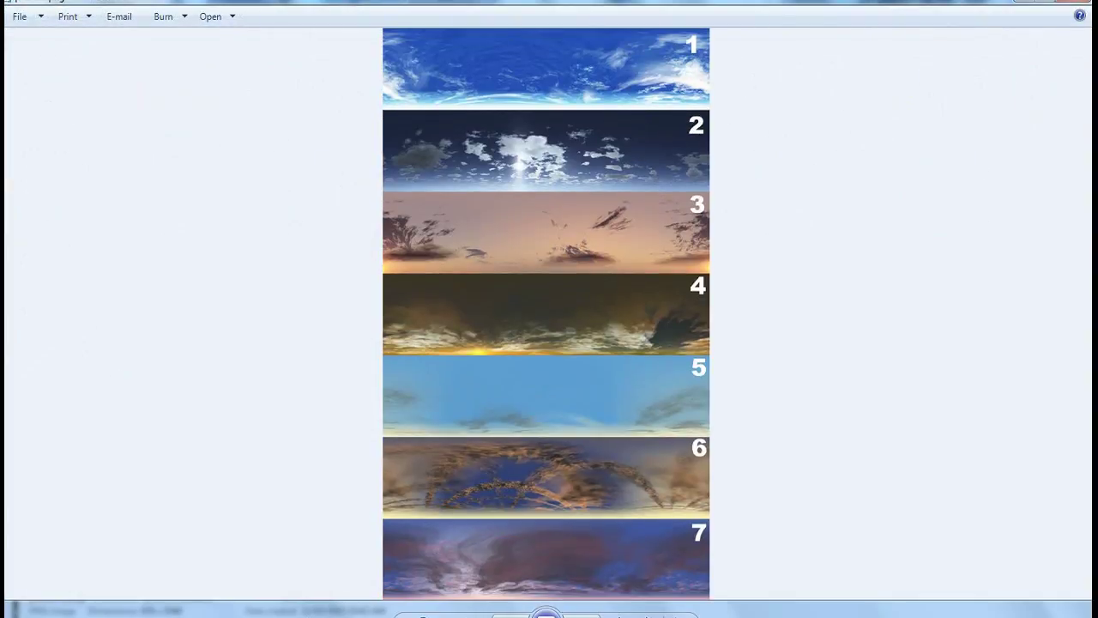
{"action": "scroll", "coordinate": [546, 314], "scroll_direction": "down", "scroll_amount": 4}
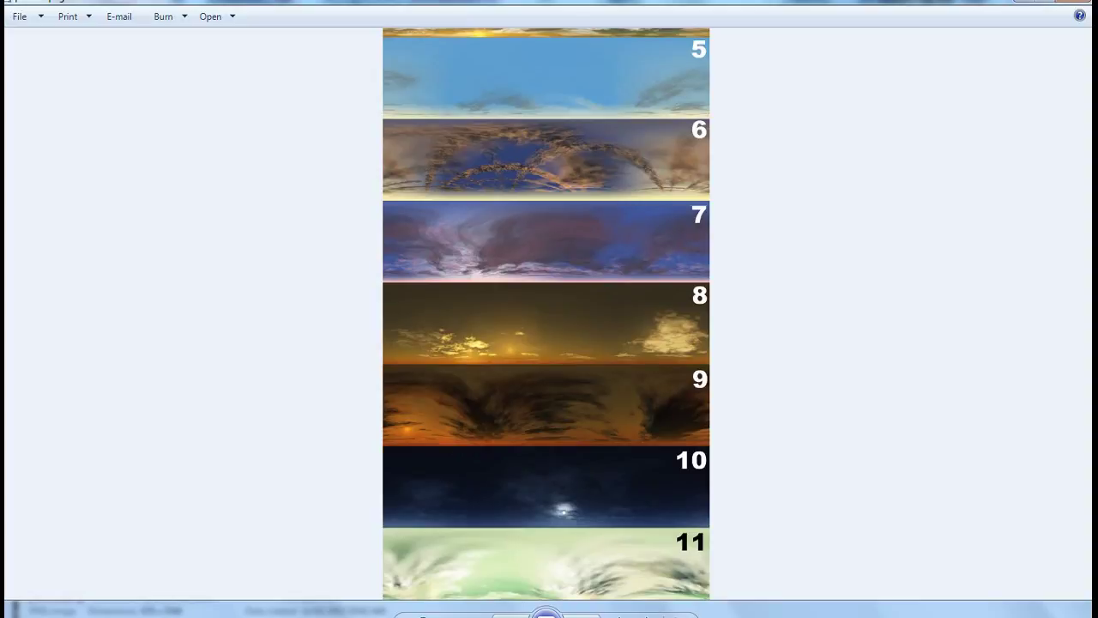
{"action": "left_click", "coordinate": [329, 611]}
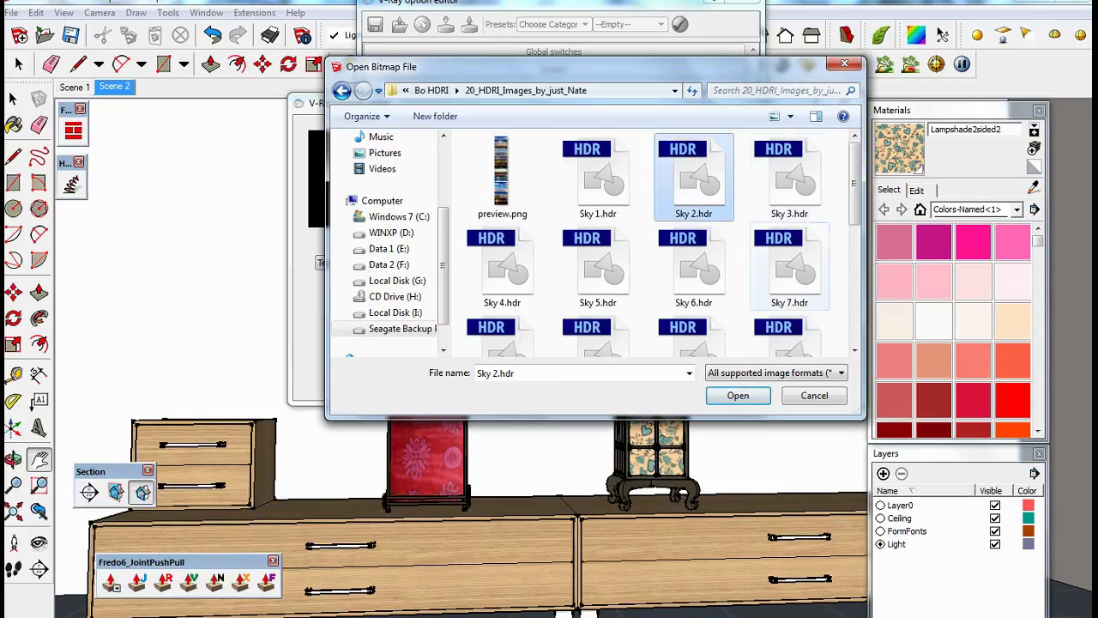
Load Sky 8.hdr as the skylight image, preview it, and accept.
{"action": "scroll", "coordinate": [600, 257], "scroll_direction": "down", "scroll_amount": 1}
{"action": "left_click", "coordinate": [502, 291]}
{"action": "left_click", "coordinate": [737, 395]}
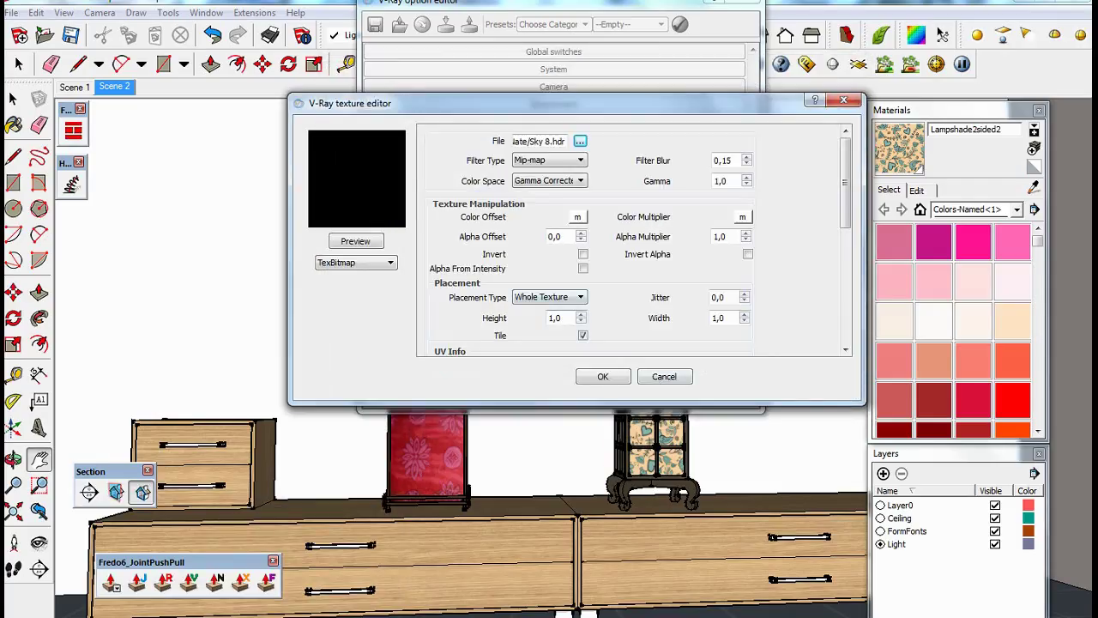
{"action": "left_click", "coordinate": [355, 241]}
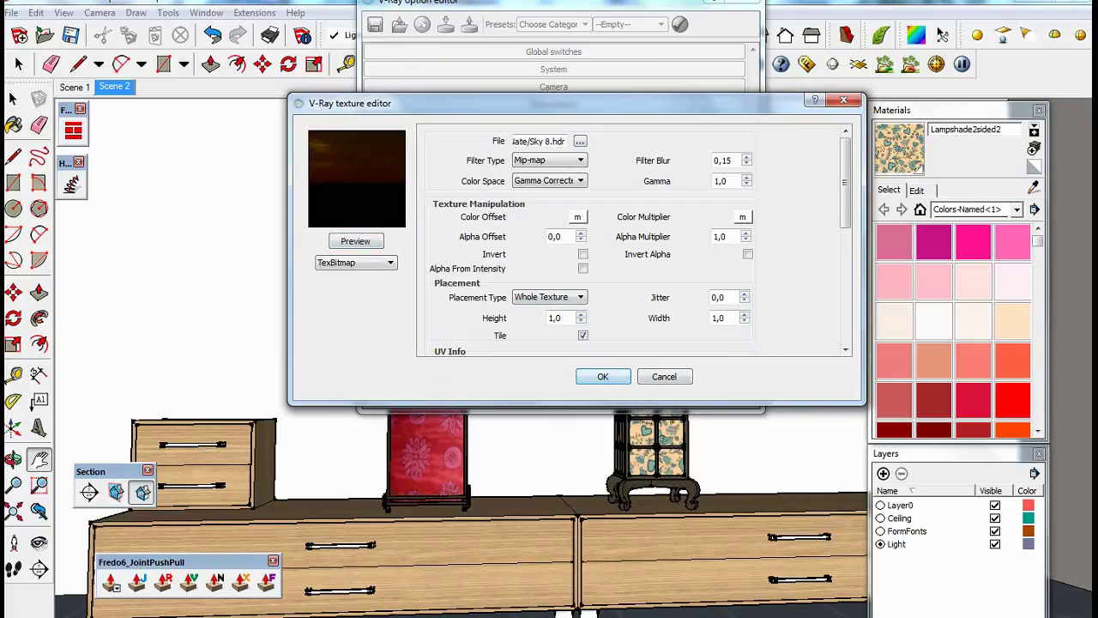
{"action": "left_click", "coordinate": [603, 375]}
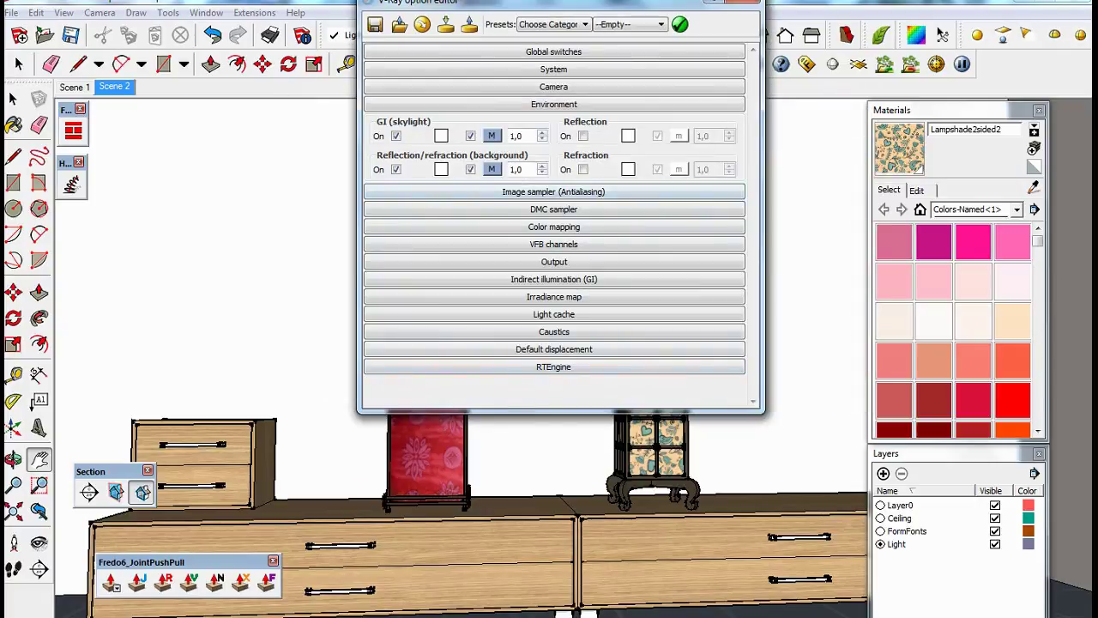
Reload Sky 8.hdr for the skylight, keeping UVWGenEnvironment as the UVW type.
{"action": "left_click", "coordinate": [492, 169]}
{"action": "left_click", "coordinate": [661, 142]}
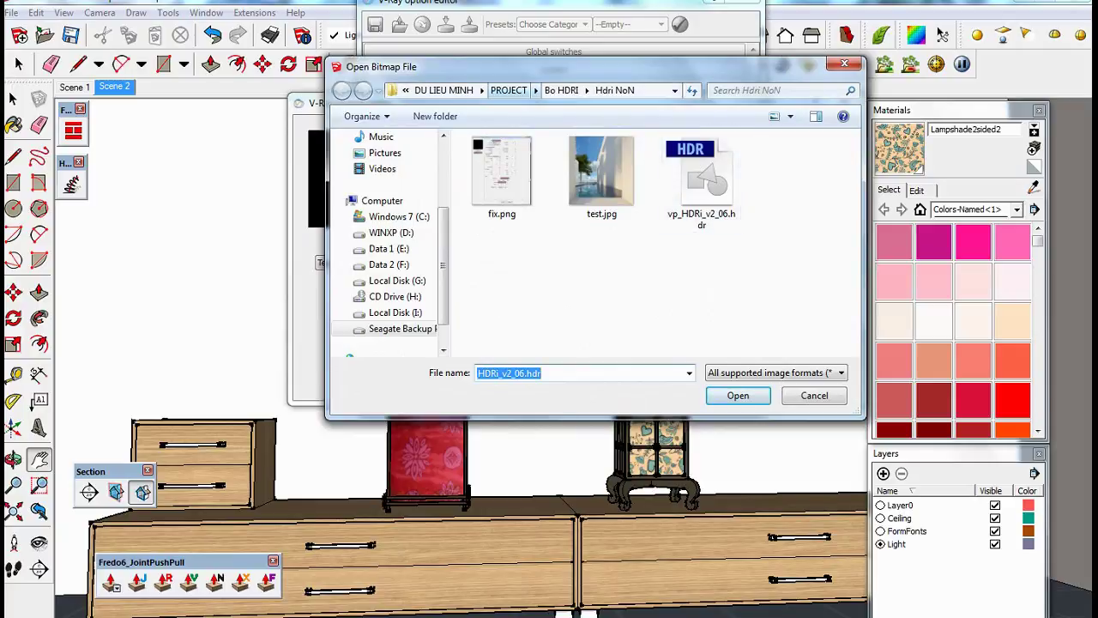
{"action": "left_click", "coordinate": [561, 90]}
{"action": "double_click", "coordinate": [541, 161]}
{"action": "left_click", "coordinate": [502, 339]}
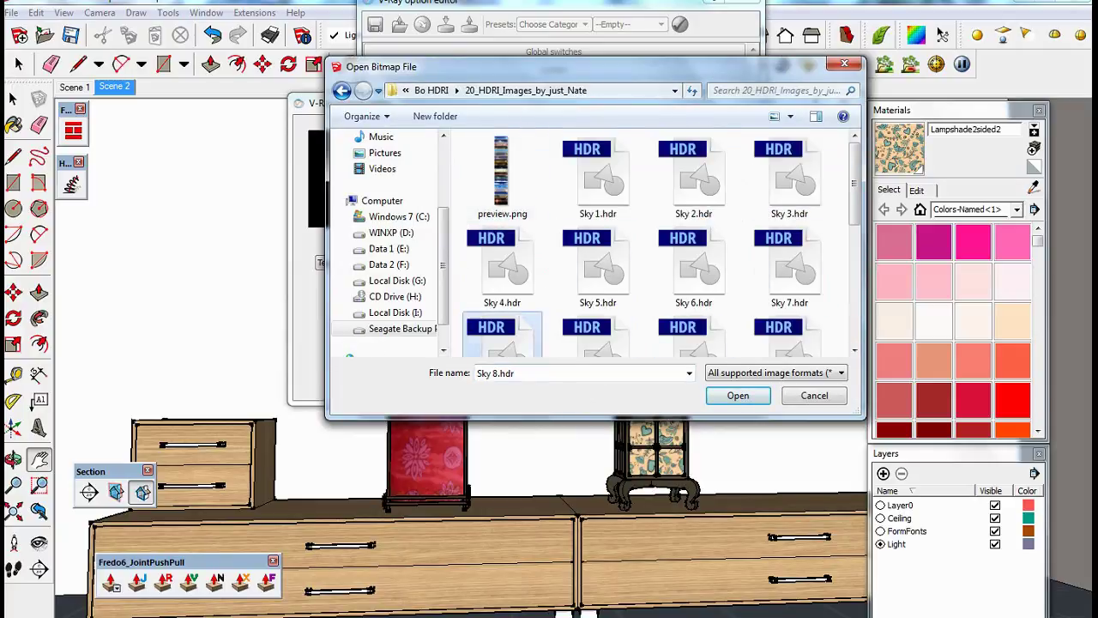
{"action": "left_click", "coordinate": [737, 396]}
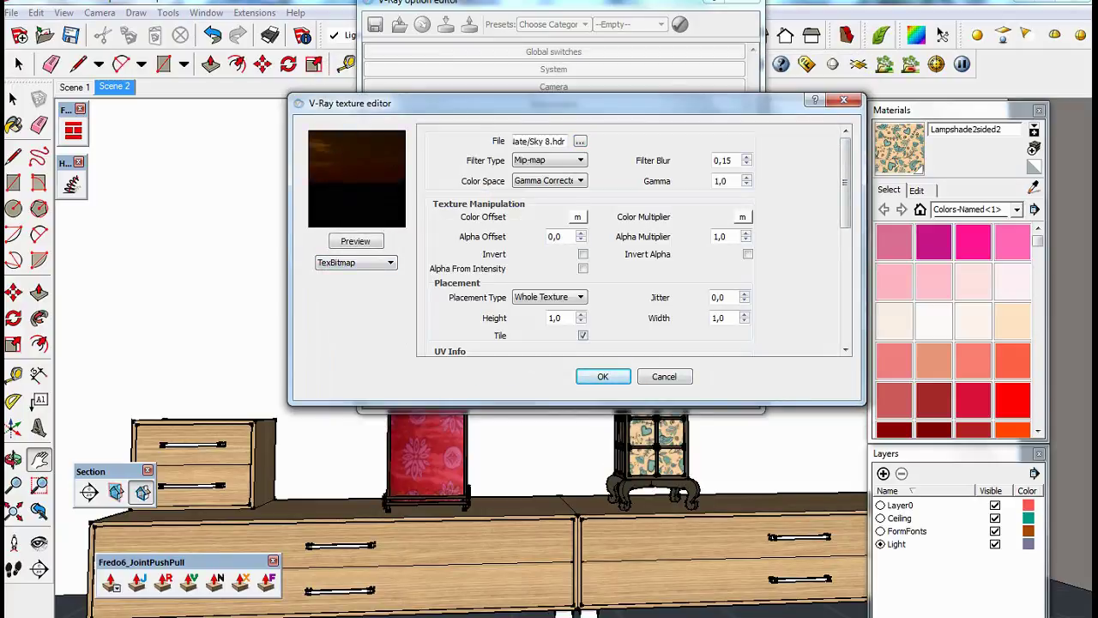
{"action": "scroll", "coordinate": [630, 240], "scroll_direction": "down", "scroll_amount": 10}
{"action": "left_click", "coordinate": [637, 228]}
{"action": "left_click", "coordinate": [637, 236]}
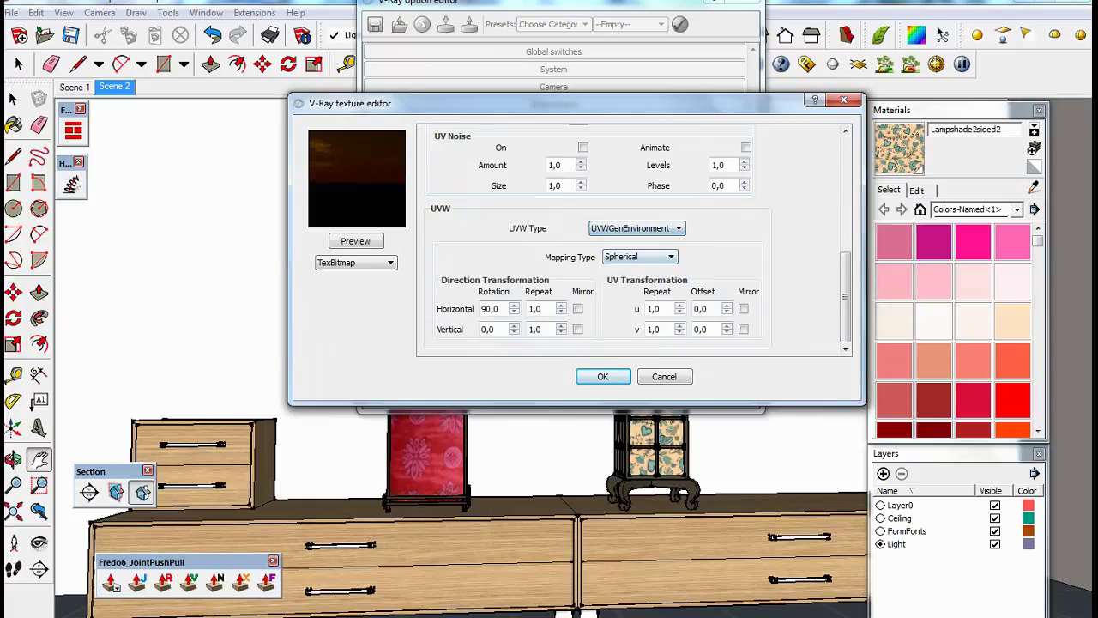
{"action": "left_click", "coordinate": [602, 376]}
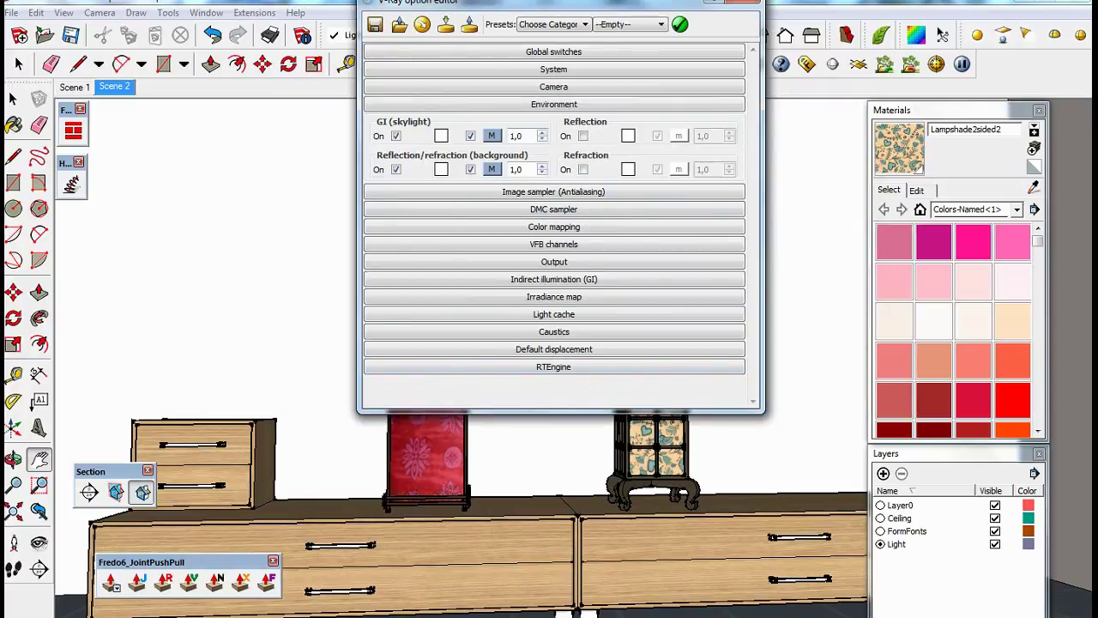
Set the skylight and background multipliers to 3,0.
{"action": "double_click", "coordinate": [516, 136]}
{"action": "type", "text": "3"}
{"action": "key", "text": "Tab"}
{"action": "type", "text": "3"}
{"action": "key", "text": "Return"}
Zoom in on the two lamps in the view.
{"action": "scroll", "coordinate": [464, 343], "scroll_direction": "up", "scroll_amount": 3}
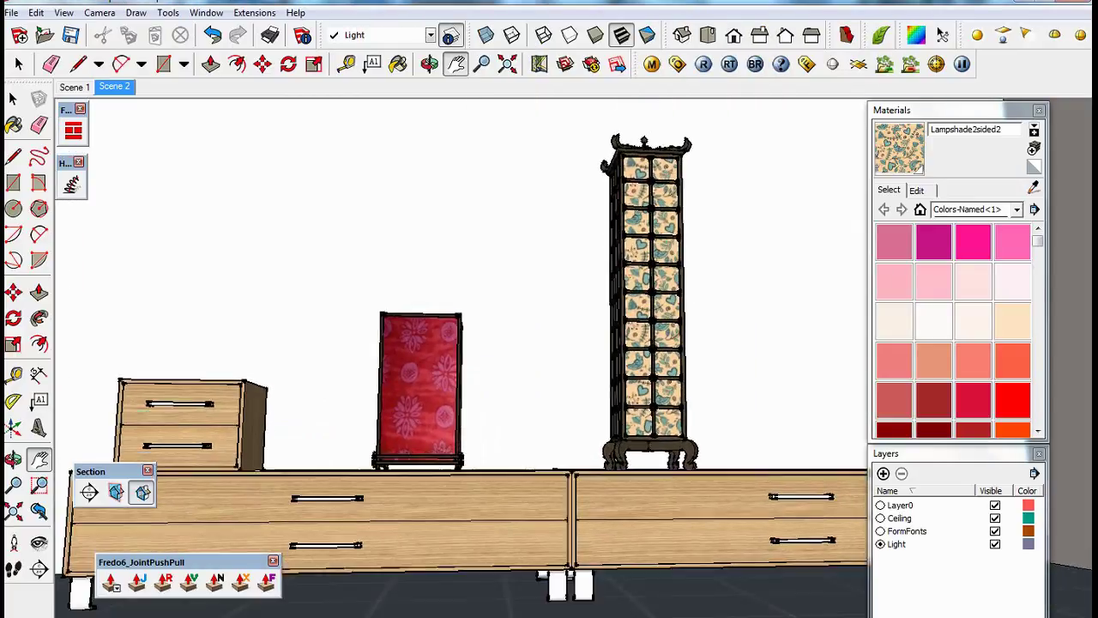